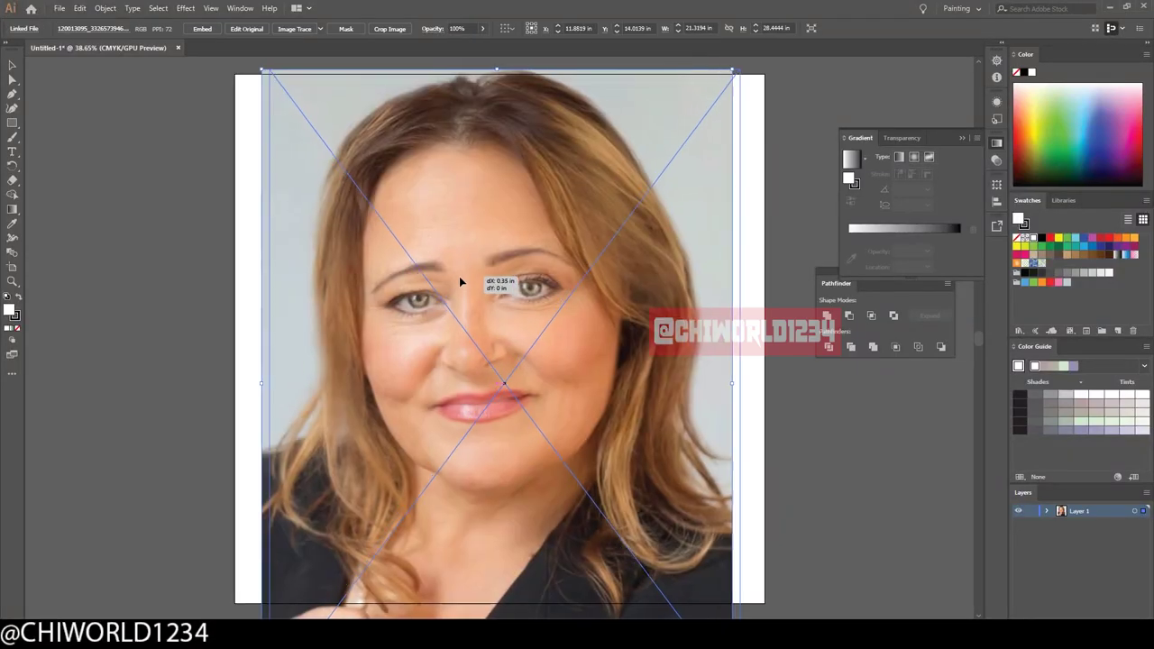
# Fade the placed portrait photo to 70% opacity.
pyautogui.moveTo(487, 43); pyautogui.dragTo(467, 45)
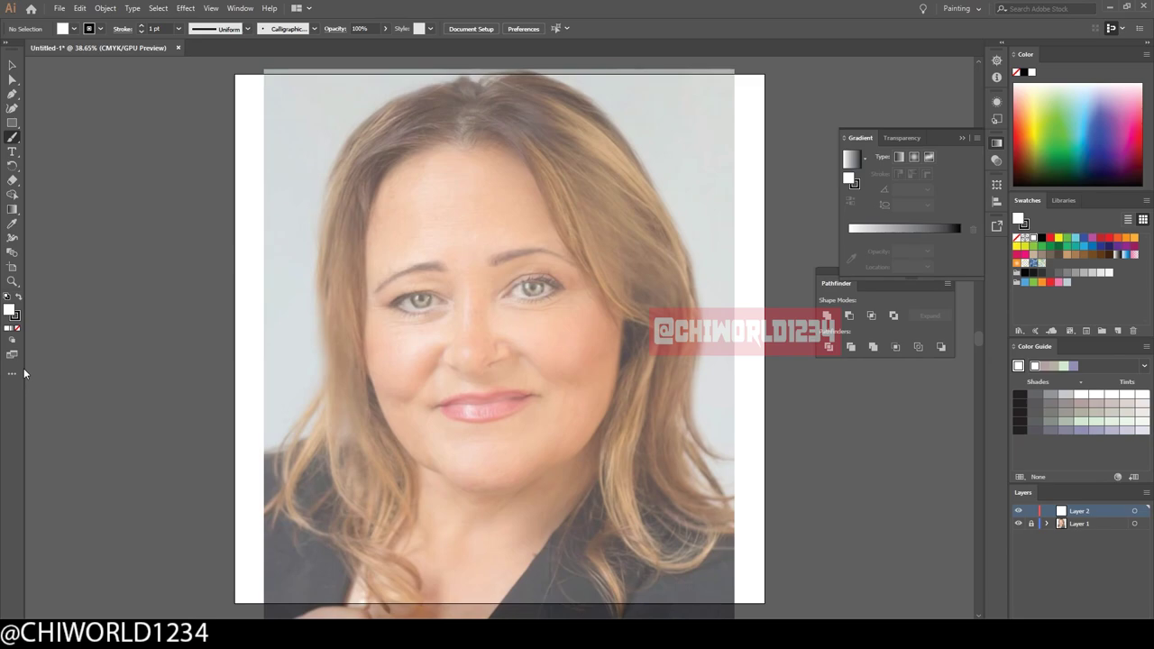
# Draw a test brush stroke, then trace the left nostril and the stroke joining the nostril curves.
pyautogui.moveTo(188, 186)
pyautogui.mouseDown()
pyautogui.moveTo(190, 244)
pyautogui.moveTo(143, 278)
pyautogui.mouseUp()
pyautogui.press('v')
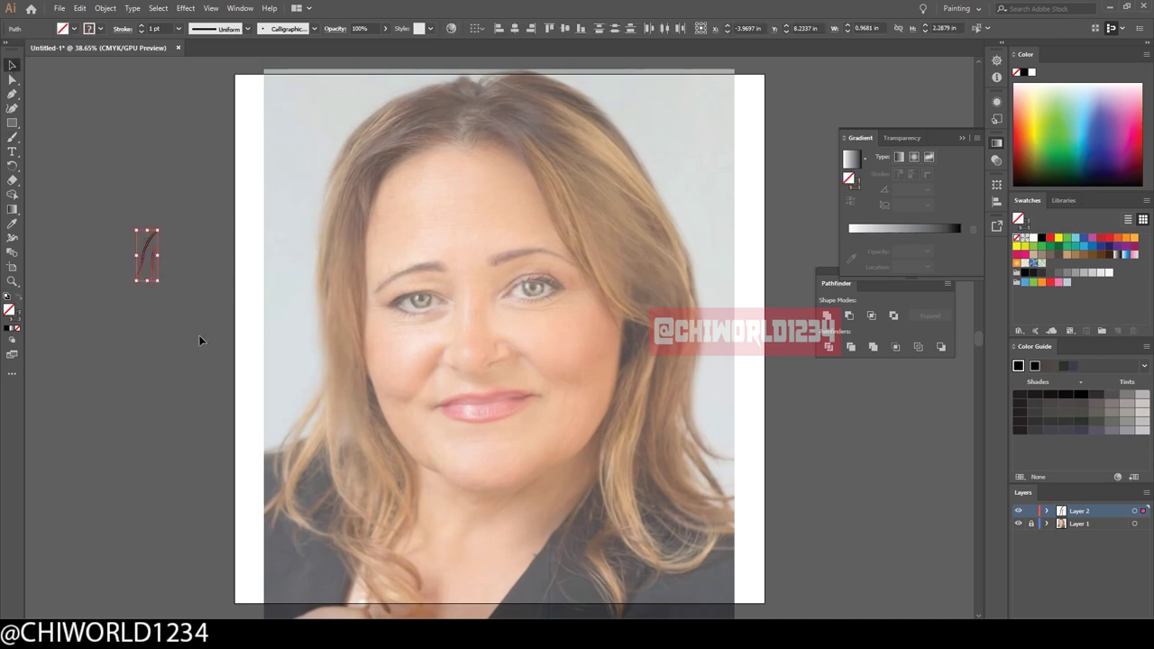
pyautogui.hotkey('ctrl', '1')
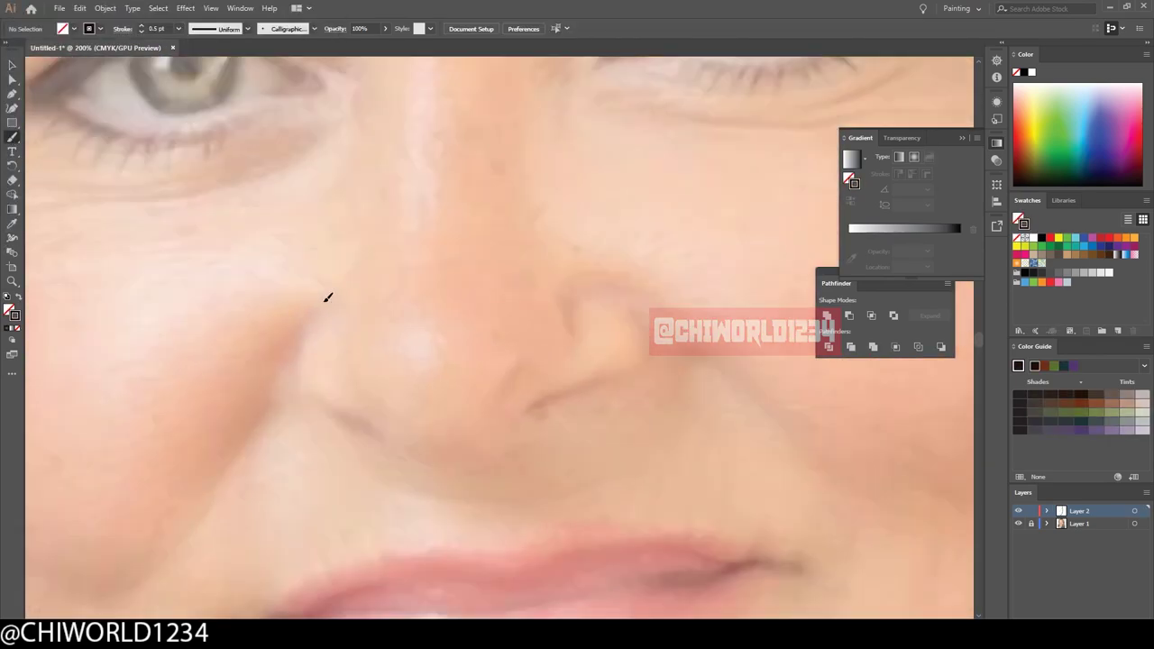
pyautogui.moveTo(322, 300); pyautogui.dragTo(539, 417)
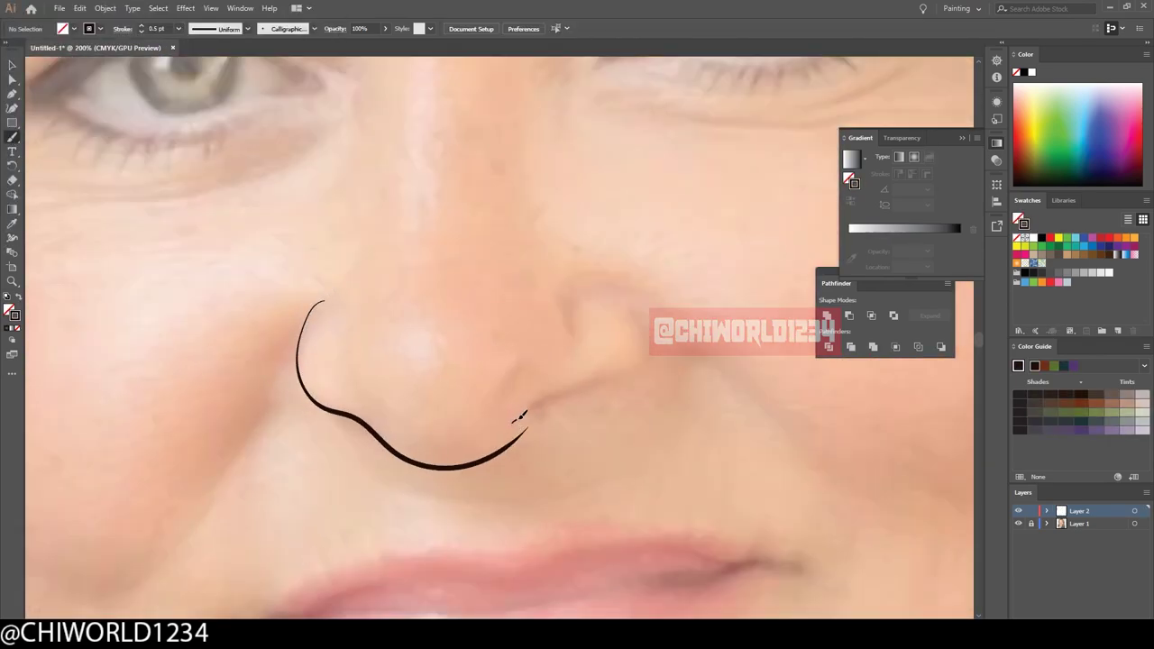
pyautogui.press('v')
pyautogui.hotkey('ctrl', 'z')
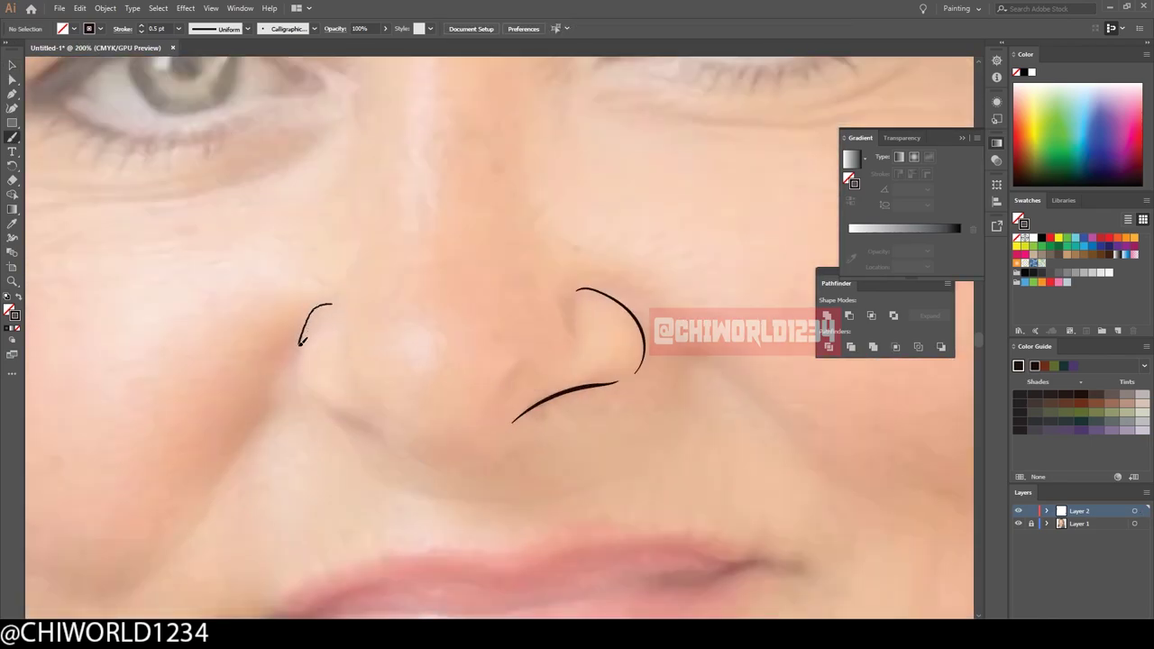
pyautogui.moveTo(299, 341); pyautogui.dragTo(512, 422)
# Trace the lower nose and the lower lip outline.
pyautogui.hotkey('ctrl', '-')
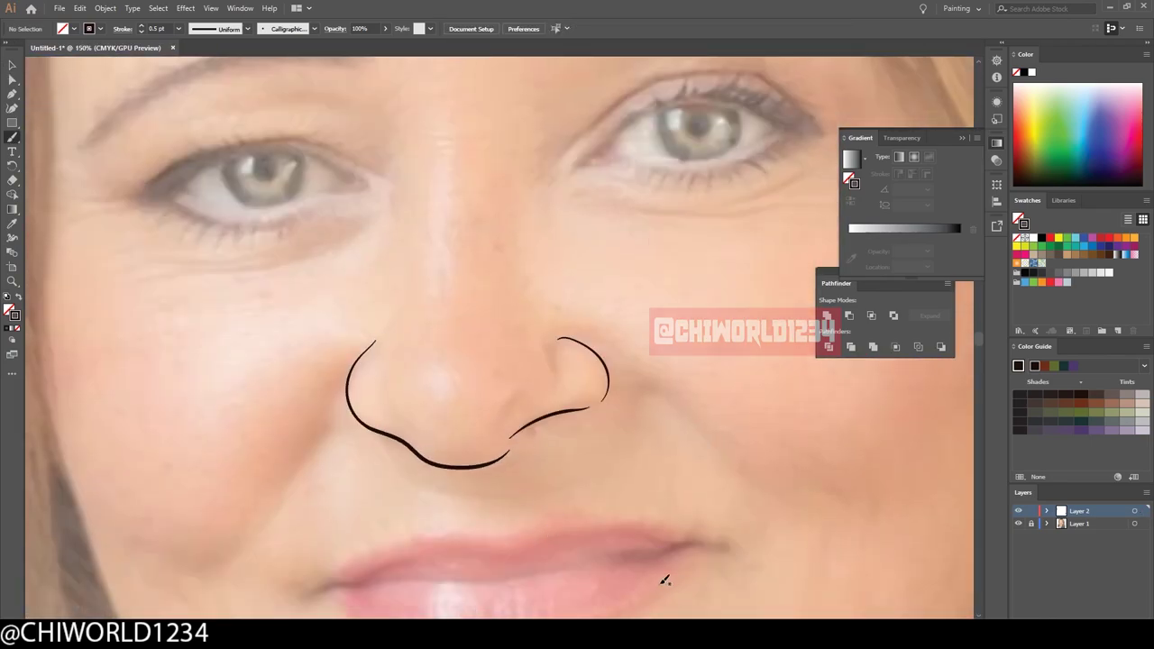
pyautogui.scroll(-3, 664, 580)
pyautogui.moveTo(306, 468)
pyautogui.mouseDown()
pyautogui.moveTo(721, 417)
pyautogui.moveTo(599, 390)
pyautogui.moveTo(722, 416)
pyautogui.mouseUp()
pyautogui.hotkey('ctrl', '+')
pyautogui.moveTo(230, 406)
pyautogui.mouseDown()
pyautogui.moveTo(276, 424)
pyautogui.moveTo(747, 369)
pyautogui.mouseUp()
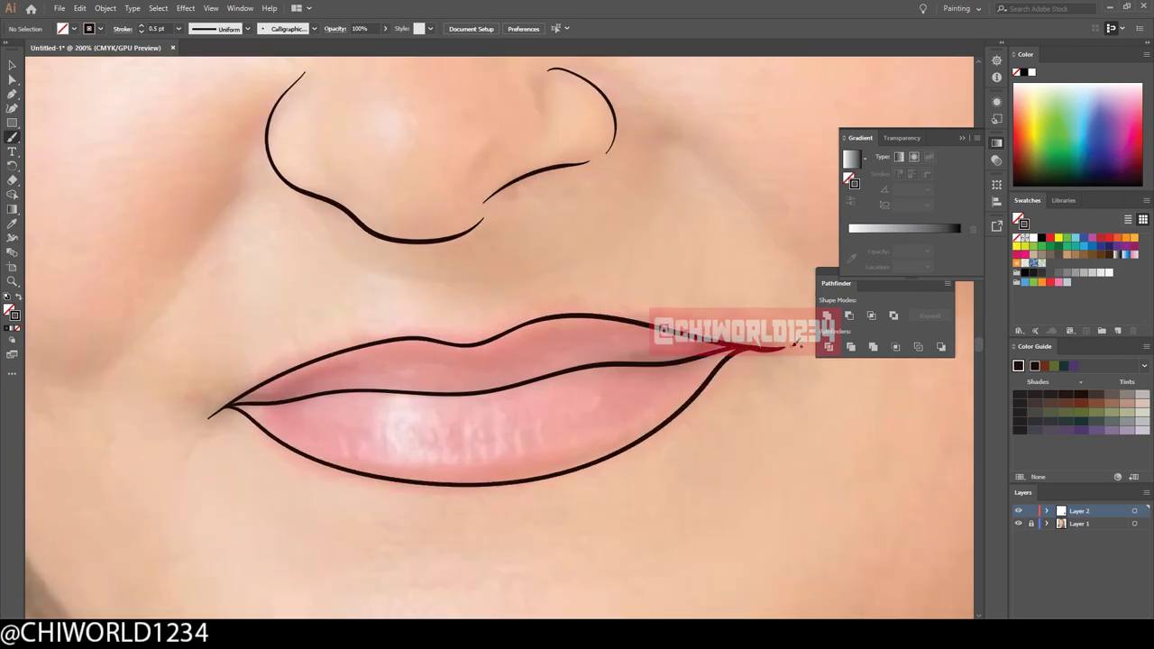
# Outline both upper eyelids and the crease line above the left eye.
pyautogui.hotkey('ctrl', '0')
pyautogui.hotkey('ctrl', '+')
pyautogui.hotkey('ctrl', '+')
pyautogui.hotkey('ctrl', '+')
pyautogui.moveTo(117, 293)
pyautogui.mouseDown()
pyautogui.moveTo(258, 242)
pyautogui.moveTo(345, 287)
pyautogui.mouseUp()
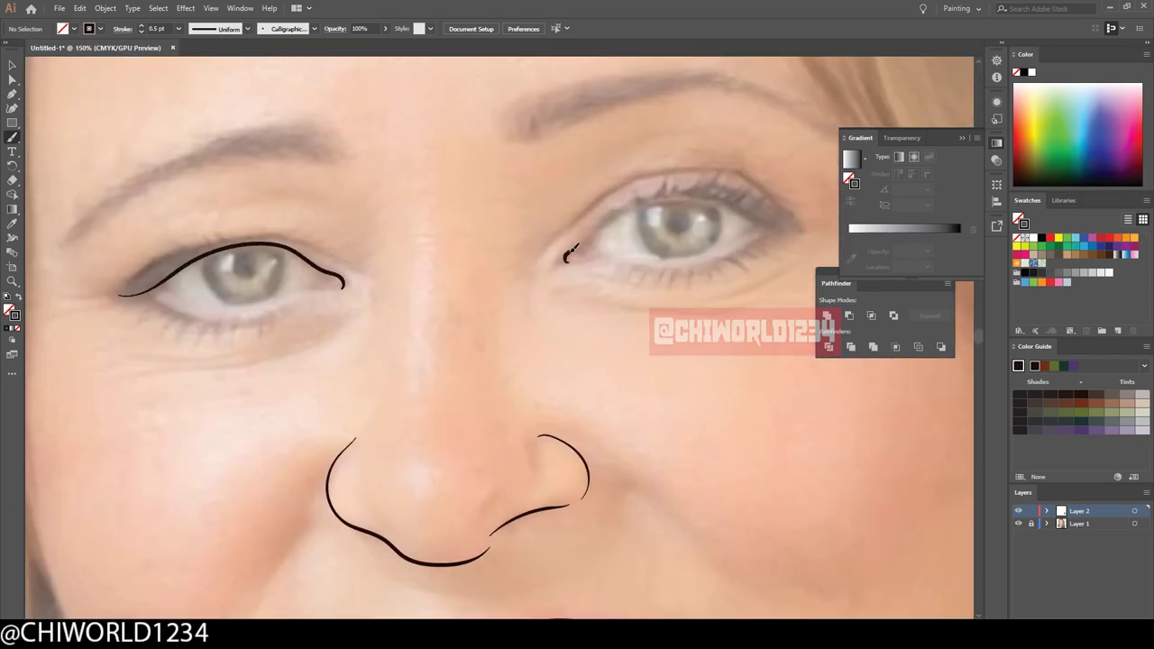
pyautogui.moveTo(569, 251); pyautogui.dragTo(785, 228)
pyautogui.moveTo(124, 285); pyautogui.dragTo(312, 238)
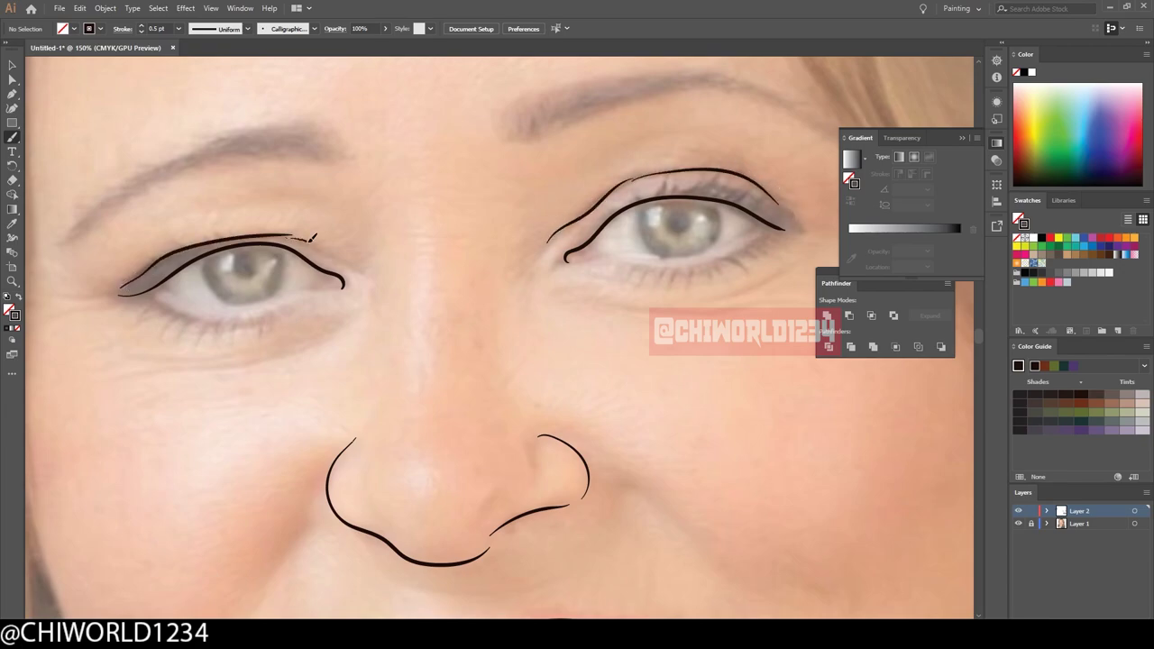
# Draw the lower lid lines of both eyes and the jawline along the left cheek.
pyautogui.hotkey('ctrl', '0')
pyautogui.hotkey('ctrl', '+')
pyautogui.hotkey('ctrl', '+')
pyautogui.hotkey('ctrl', '+')
pyautogui.scroll(3, 151, 257)
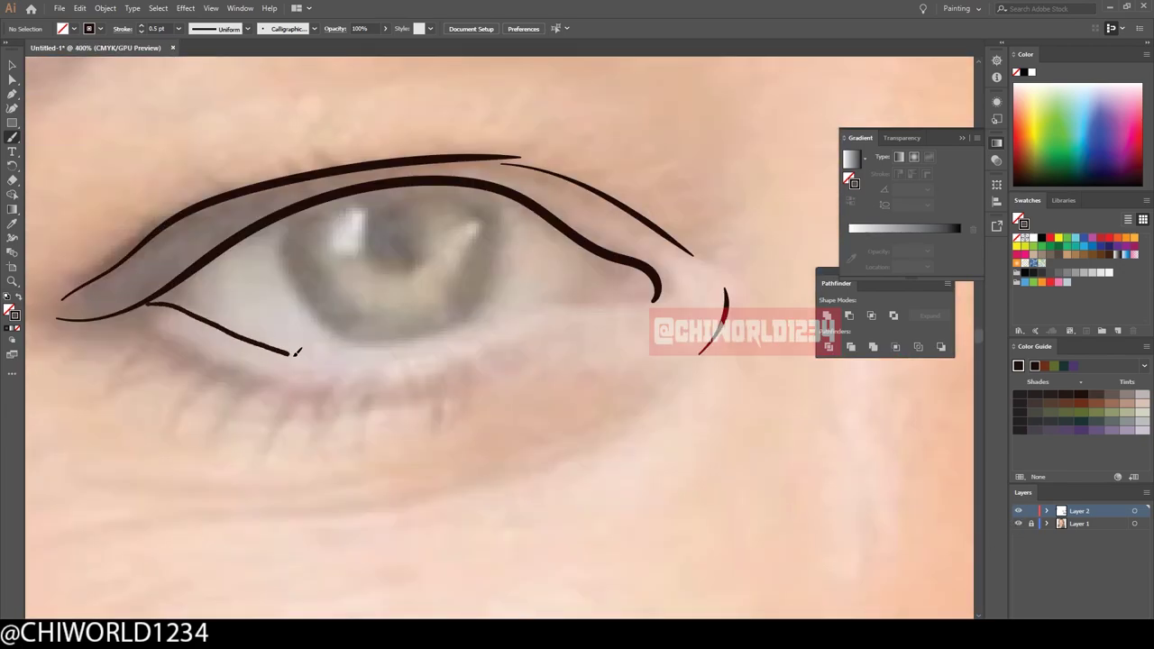
pyautogui.moveTo(163, 320); pyautogui.dragTo(655, 298)
pyautogui.hscroll(5, 586, 298)
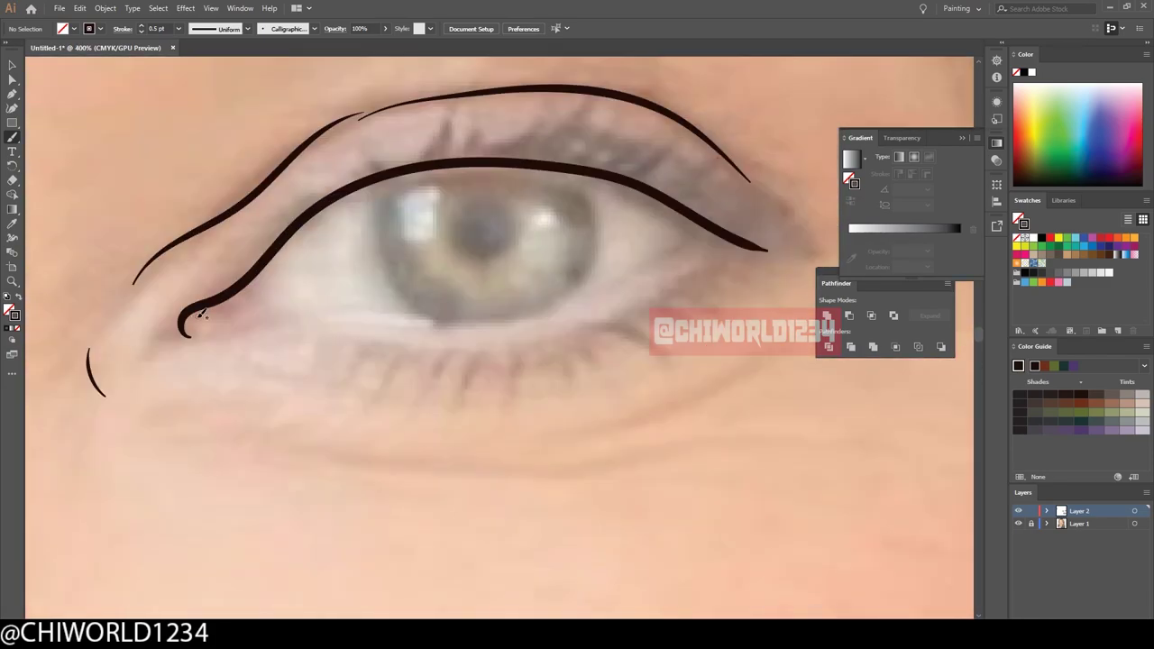
pyautogui.moveTo(203, 314); pyautogui.dragTo(624, 281)
pyautogui.hotkey('ctrl', '0')
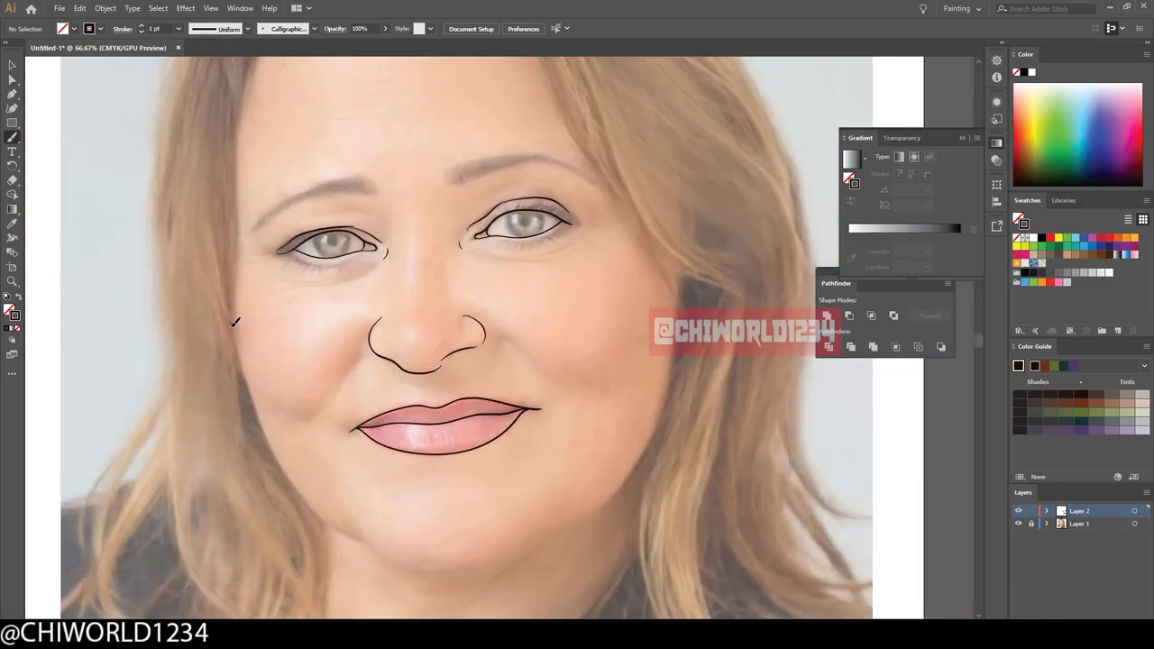
pyautogui.moveTo(232, 322)
pyautogui.mouseDown()
pyautogui.moveTo(403, 567)
pyautogui.moveTo(669, 419)
pyautogui.mouseUp()
# Replace the rejected jawline stroke with a redrawn line around the chin.
pyautogui.scroll(-3, 541, 361)
pyautogui.hotkey('ctrl', 'z')
pyautogui.hotkey('ctrl', '1')
pyautogui.moveTo(97, 217)
pyautogui.mouseDown()
pyautogui.moveTo(134, 330)
pyautogui.moveTo(471, 570)
pyautogui.moveTo(780, 196)
pyautogui.mouseUp()
pyautogui.hotkey('ctrl', '-')
pyautogui.hotkey('ctrl', '-')
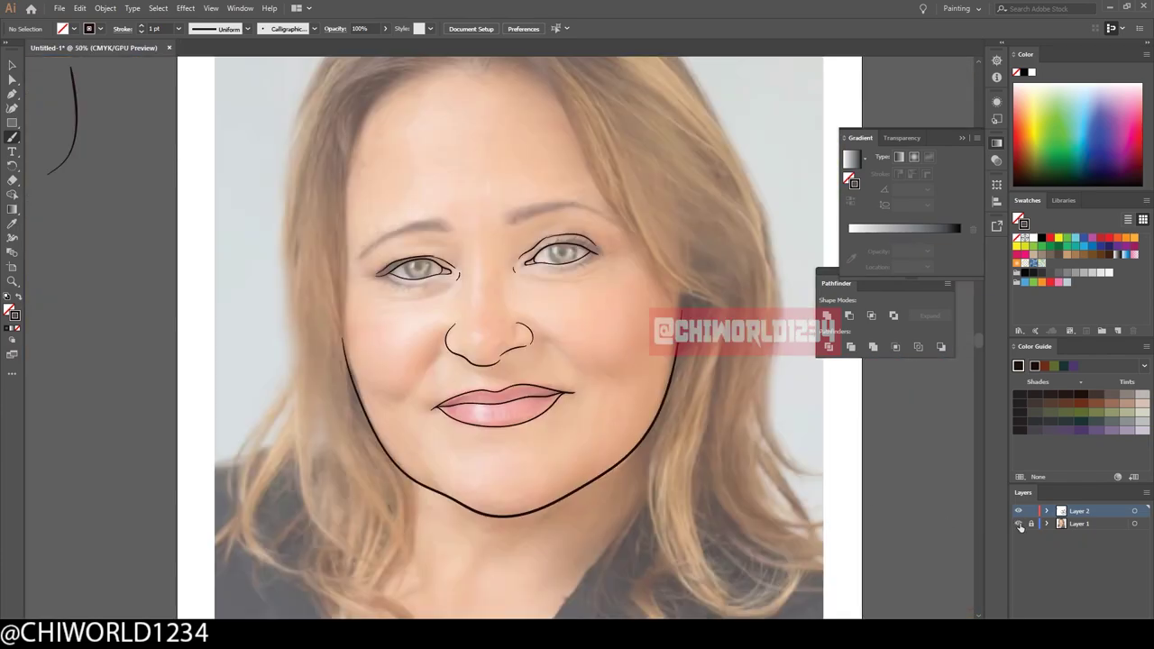
# Swap fill and stroke and paint the thick left eyebrow as a filled shape.
pyautogui.click(18, 299)
pyautogui.scroll(4, 323, 302)
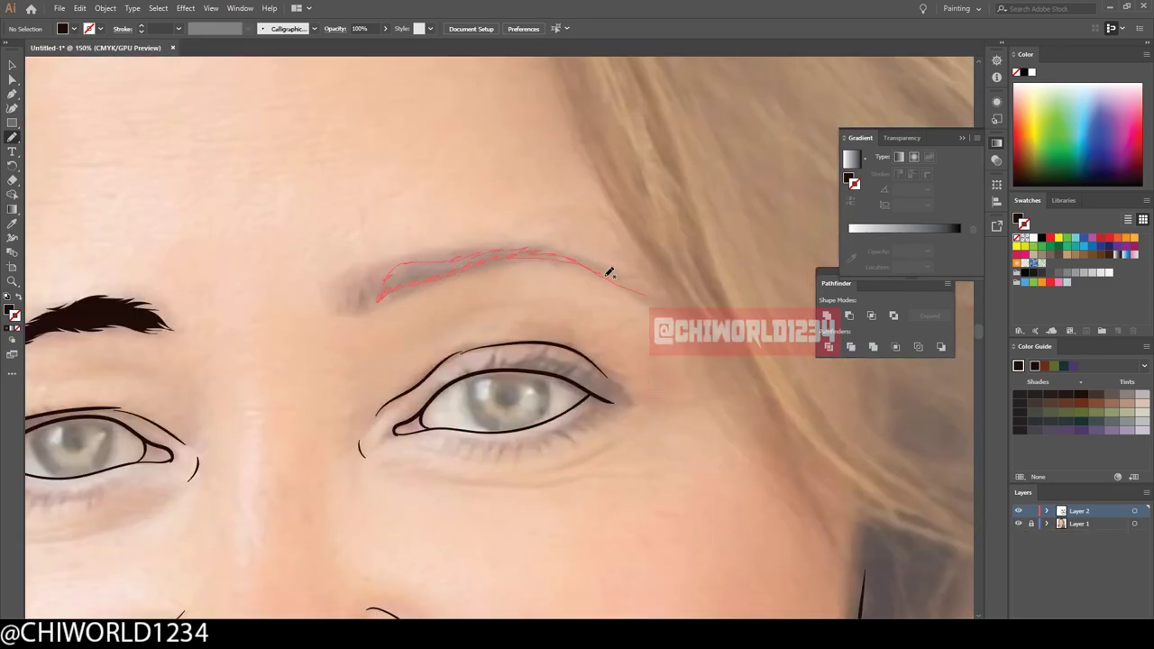
pyautogui.moveTo(610, 272); pyautogui.dragTo(646, 294)
pyautogui.hotkey('ctrl', '-')
pyautogui.hotkey('ctrl', '-')
pyautogui.hotkey('ctrl', '-')
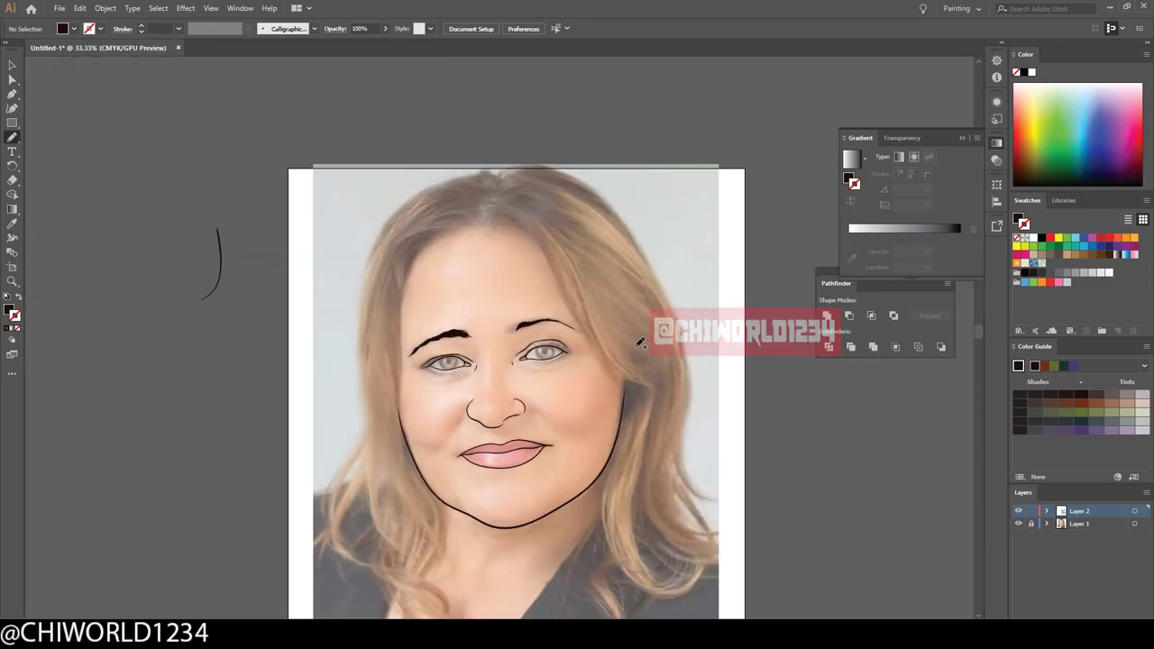
pyautogui.hotkey('ctrl', '+')
pyautogui.hotkey('ctrl', '+')
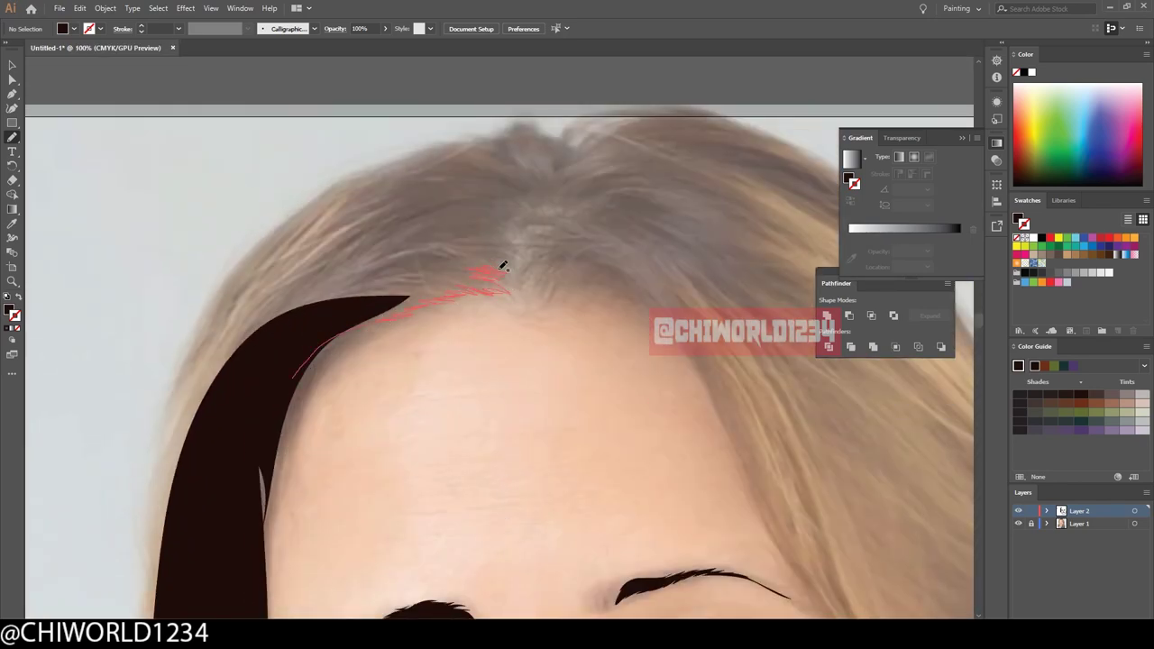
# Paint dark hair along the left forehead, over the head top and down the left edge.
pyautogui.moveTo(445, 258); pyautogui.dragTo(519, 256)
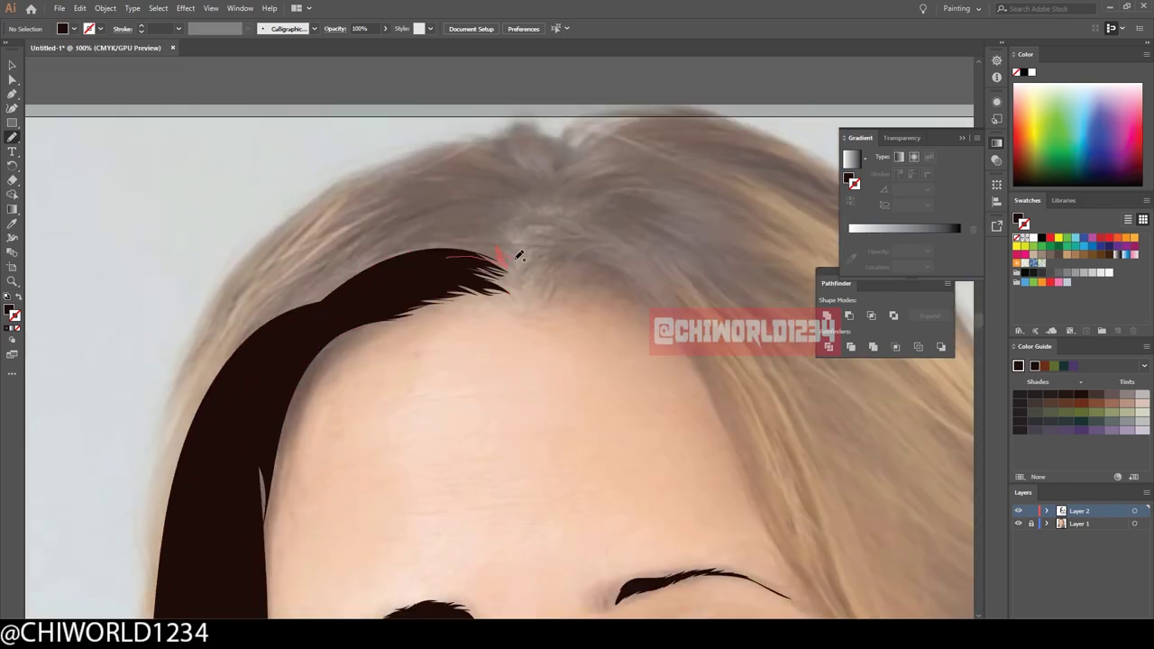
pyautogui.moveTo(352, 225); pyautogui.dragTo(311, 296)
pyautogui.moveTo(165, 573); pyautogui.dragTo(404, 153)
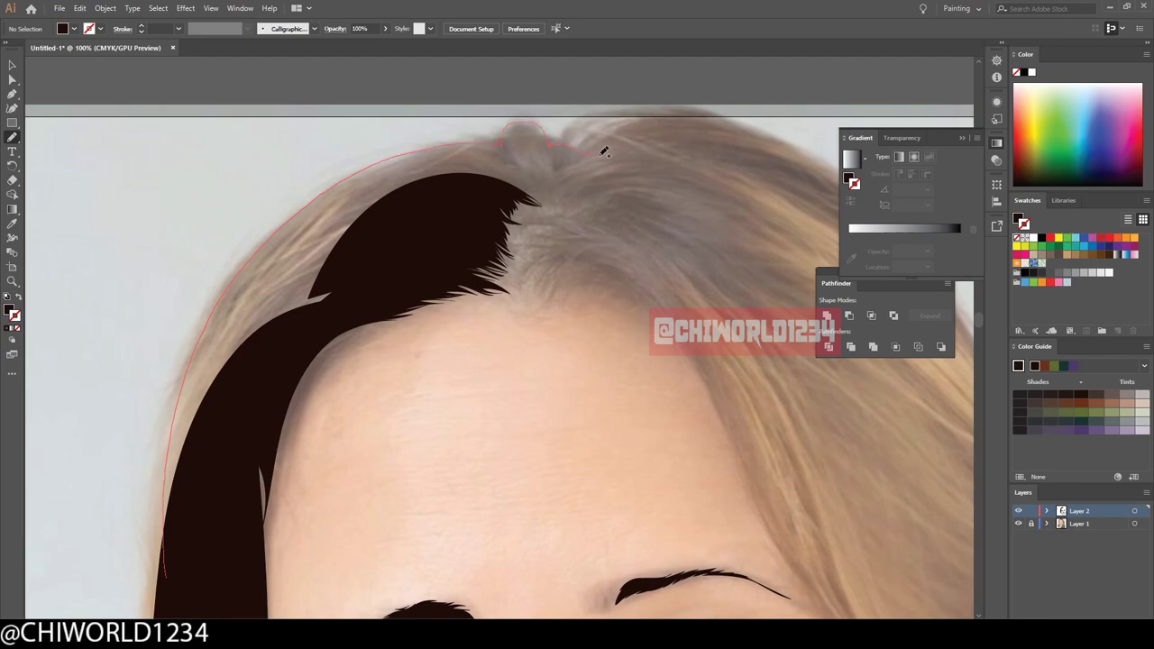
pyautogui.moveTo(604, 151); pyautogui.dragTo(606, 153)
# Add spiky dark strands along the hairline and at the parting.
pyautogui.hotkey('ctrl', '0')
pyautogui.hotkey('ctrl', '+')
pyautogui.hotkey('ctrl', '+')
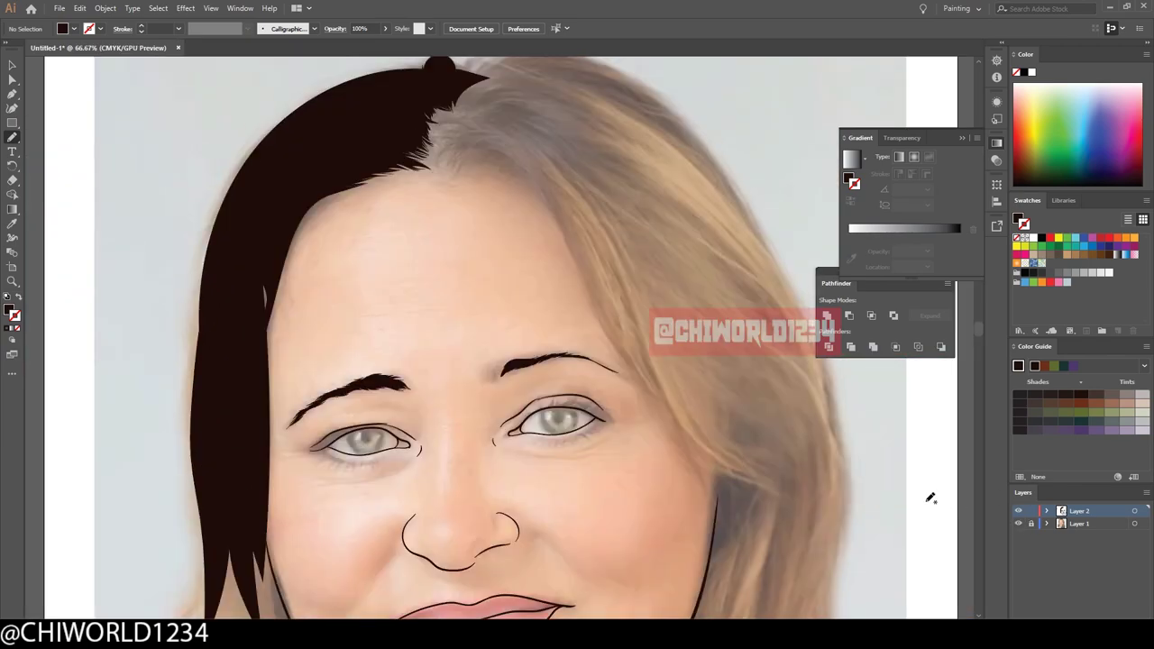
pyautogui.hotkey('ctrl', '+')
pyautogui.hotkey('ctrl', '+')
pyautogui.scroll(2, 589, 280)
pyautogui.moveTo(632, 299); pyautogui.dragTo(589, 280)
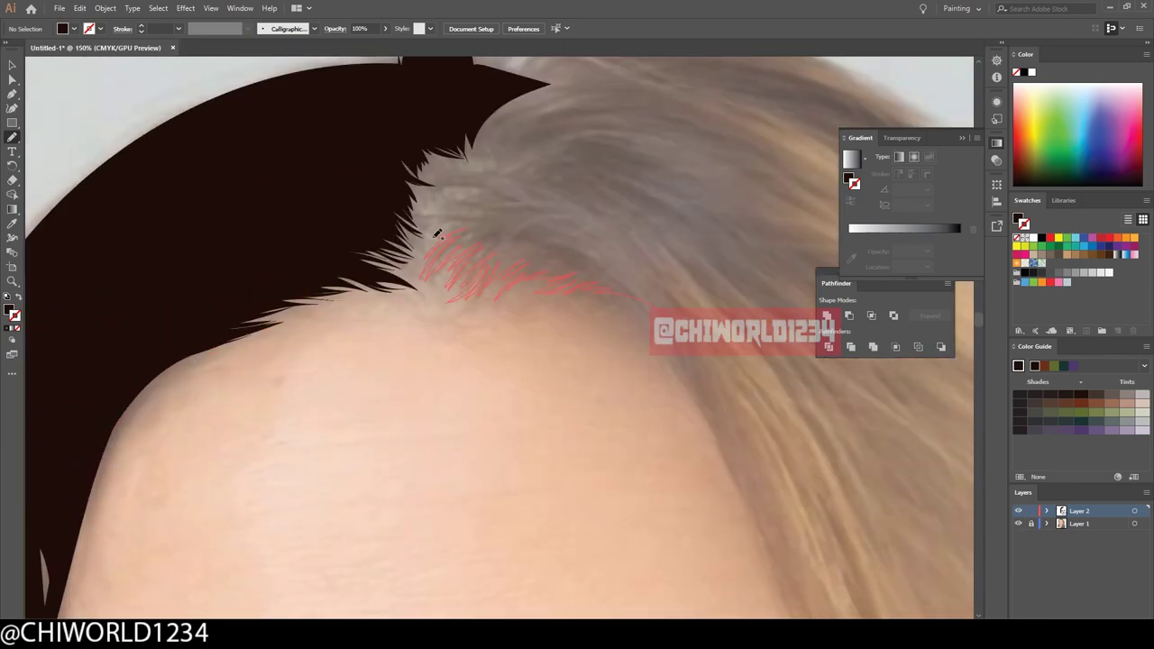
pyautogui.moveTo(492, 165); pyautogui.dragTo(494, 167)
# Paint the dark hair section over the right forehead.
pyautogui.hotkey('ctrl', '0')
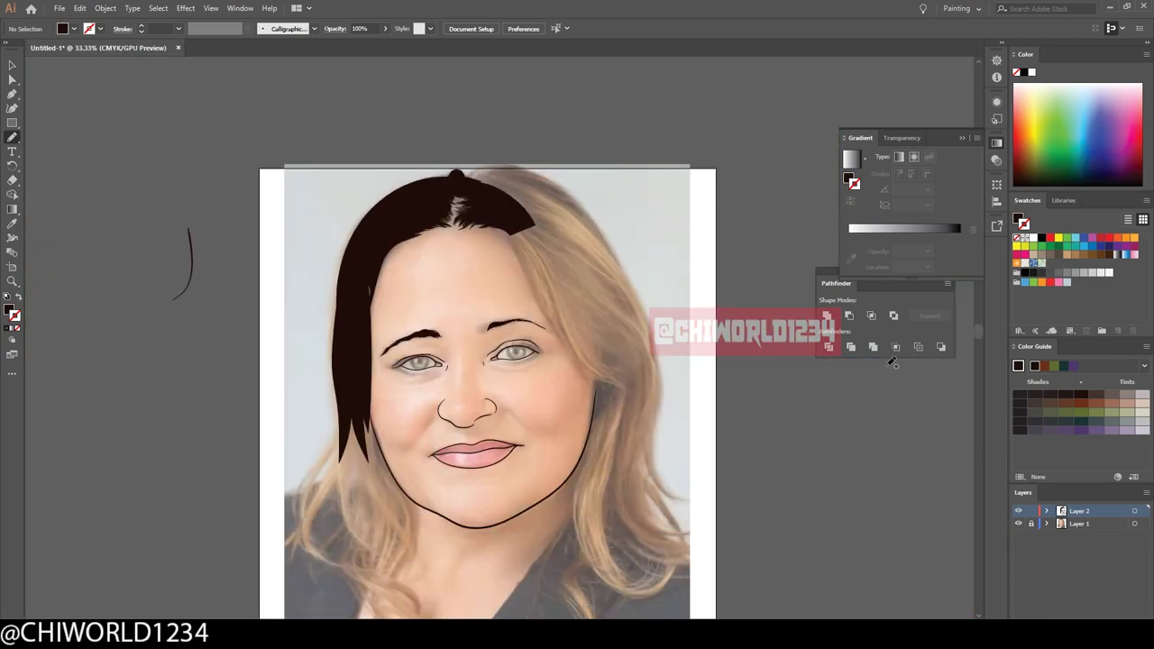
pyautogui.hotkey('ctrl', '+')
pyautogui.hotkey('ctrl', '+')
pyautogui.hotkey('ctrl', '+')
pyautogui.moveTo(352, 99)
pyautogui.mouseDown()
pyautogui.moveTo(561, 455)
pyautogui.moveTo(604, 455)
pyautogui.mouseUp()
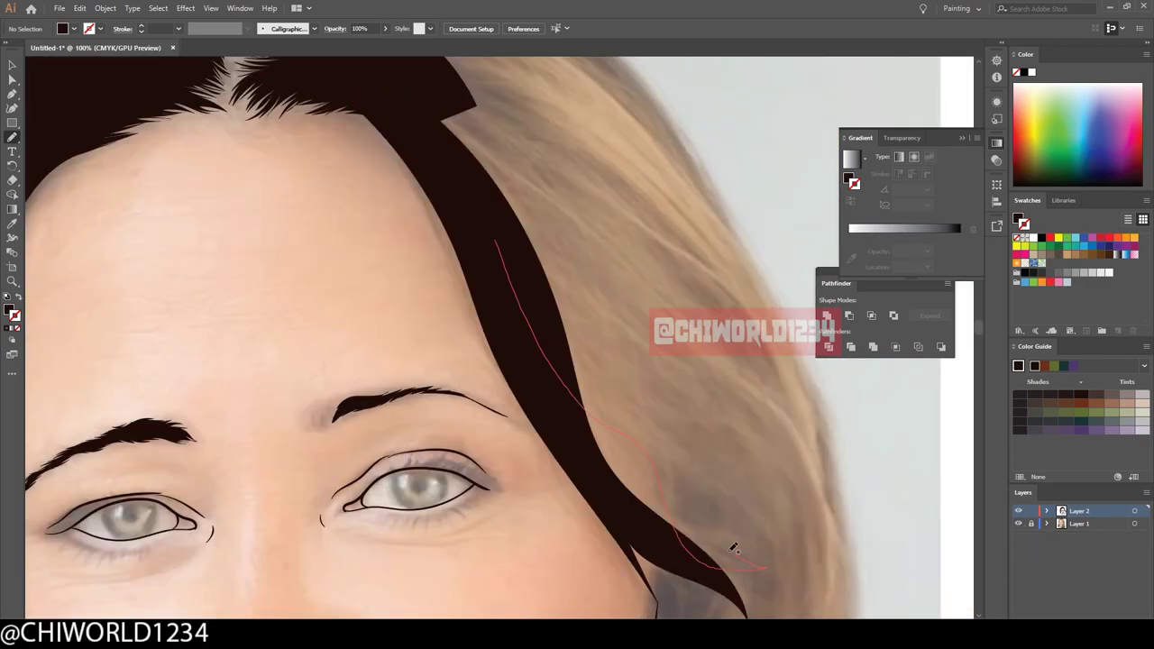
pyautogui.scroll(2, 598, 459)
pyautogui.scroll(2, 598, 459)
pyautogui.moveTo(131, 148); pyautogui.dragTo(241, 132)
pyautogui.moveTo(745, 426); pyautogui.dragTo(744, 428)
# Add another dark hair section on the right side of the head.
pyautogui.hotkey('ctrl', '0')
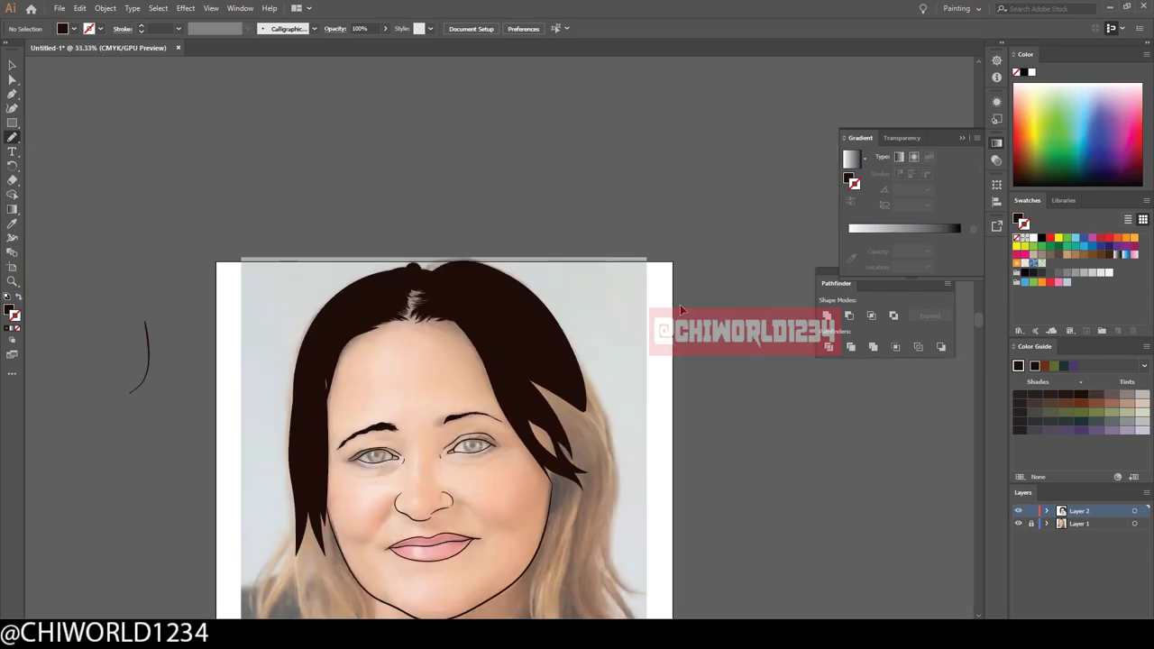
pyautogui.hotkey('ctrl', '+')
pyautogui.hotkey('ctrl', '+')
pyautogui.moveTo(471, 93); pyautogui.dragTo(559, 230)
pyautogui.moveTo(644, 420); pyautogui.dragTo(644, 421)
pyautogui.scroll(2, 644, 419)
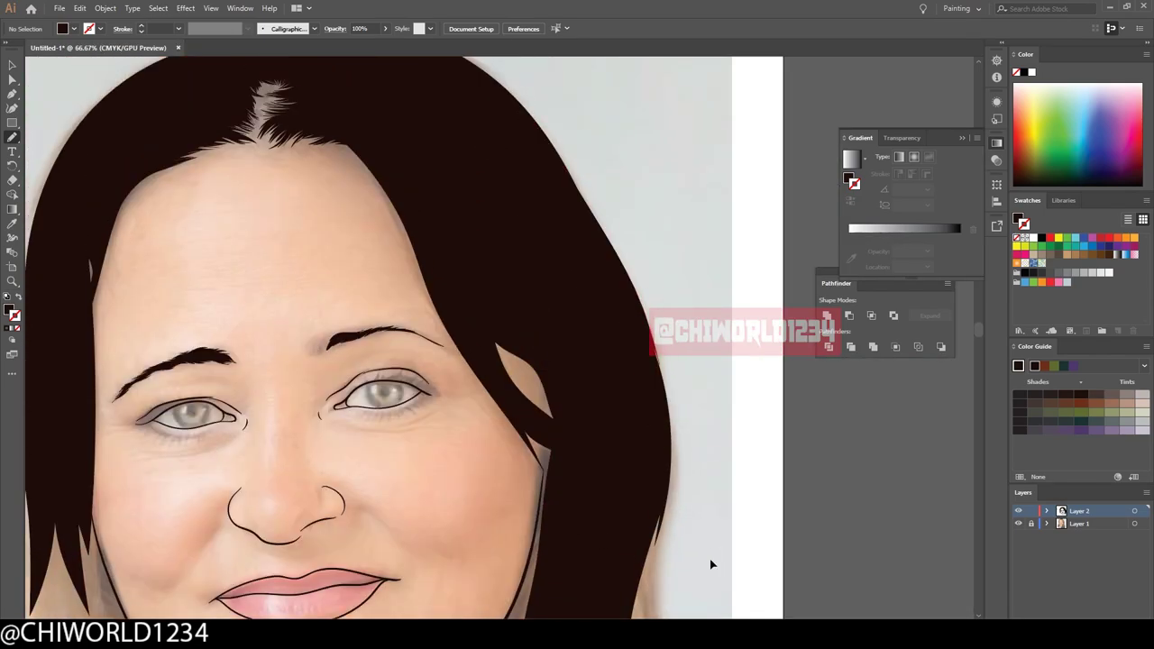
# Paint dark hair locks along the left cheek.
pyautogui.hotkey('ctrl', '0')
pyautogui.hotkey('ctrl', '+')
pyautogui.hotkey('ctrl', '+')
pyautogui.moveTo(442, 113); pyautogui.dragTo(448, 149)
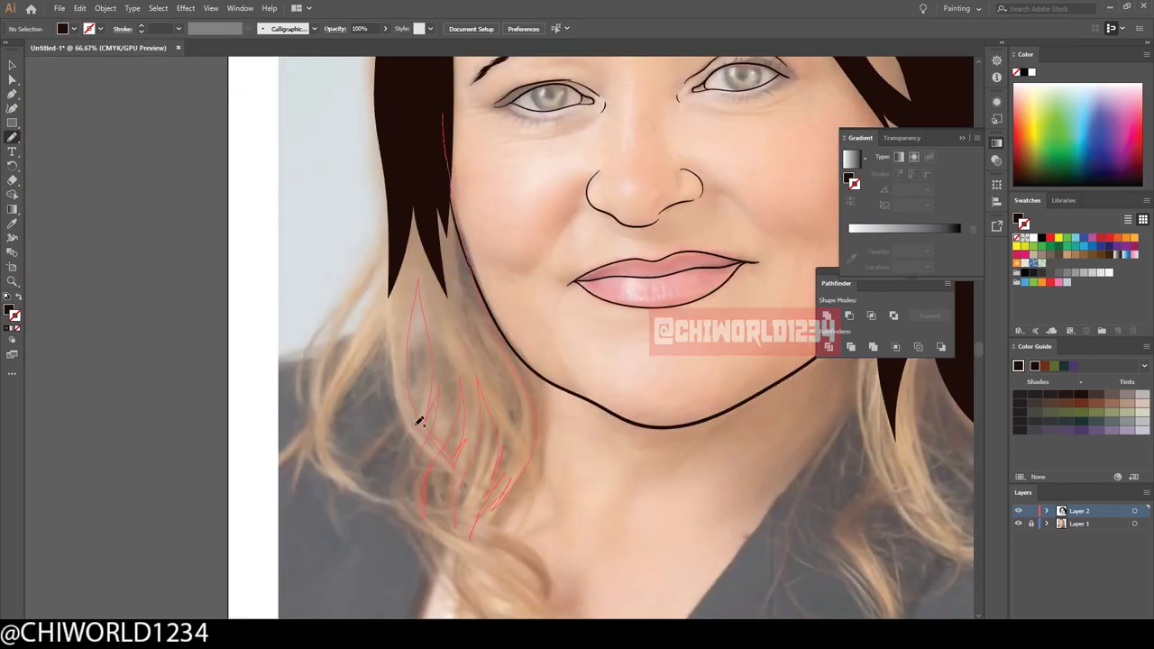
pyautogui.moveTo(318, 422); pyautogui.dragTo(316, 424)
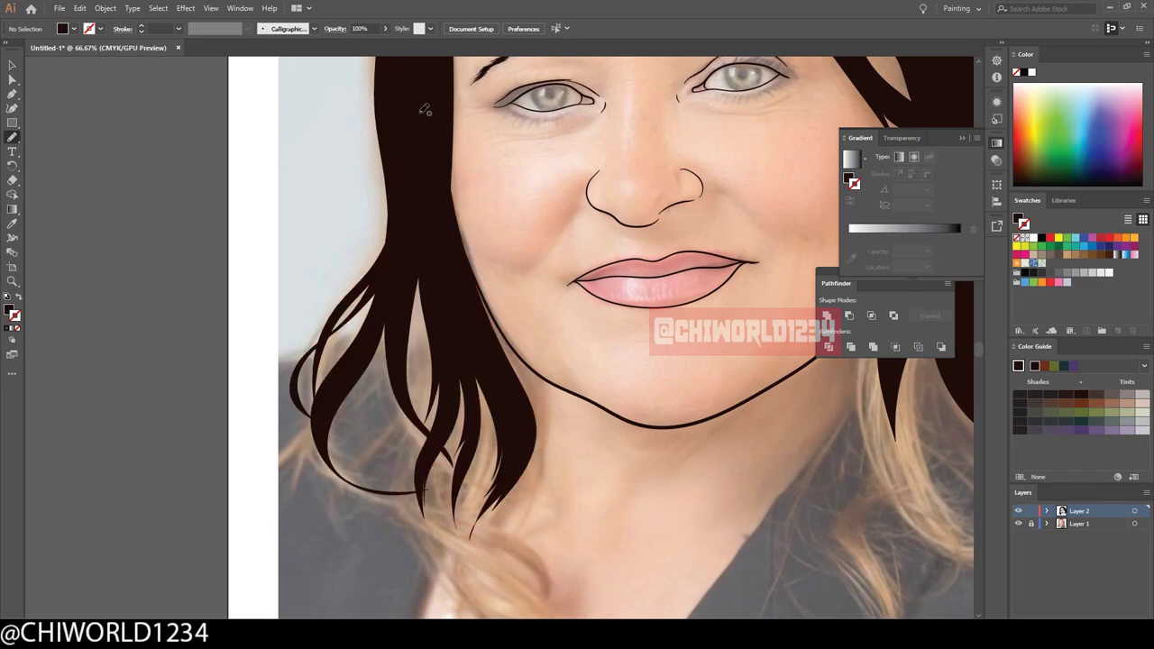
# Paint dark hair locks with curled ends below the right jaw and at the lower right.
pyautogui.hotkey('ctrl', '-')
pyautogui.hotkey('ctrl', '-')
pyautogui.hotkey('ctrl', '-')
pyautogui.hotkey('ctrl', '+')
pyautogui.hotkey('ctrl', '+')
pyautogui.hotkey('ctrl', '+')
pyautogui.hscroll(5, 523, 145)
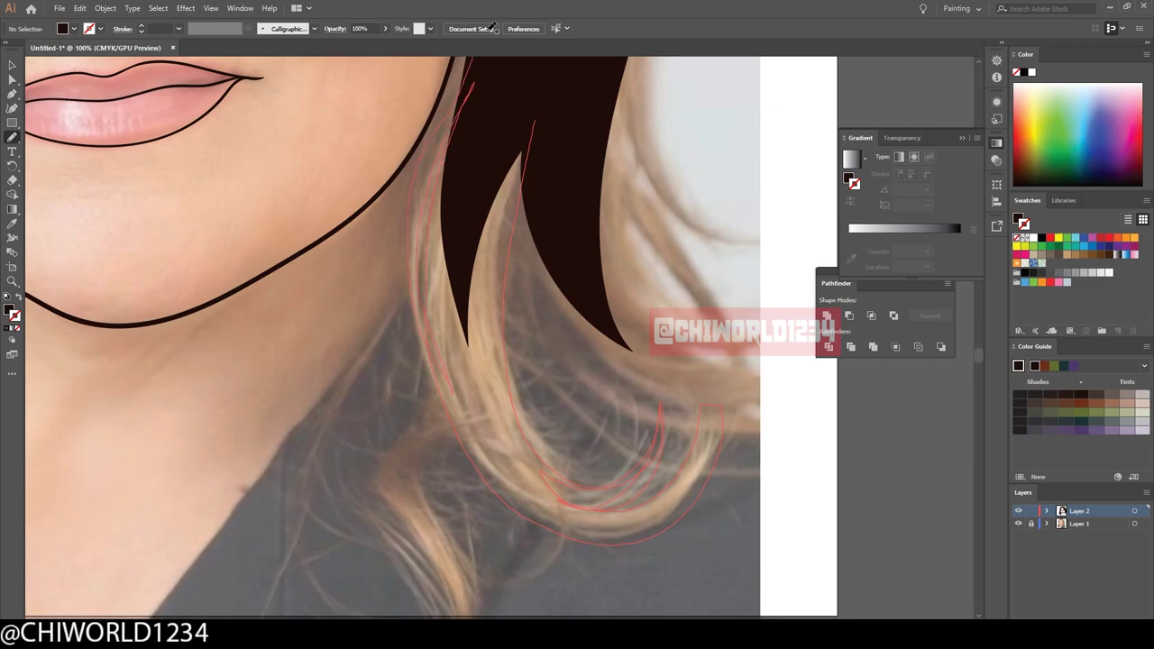
pyautogui.moveTo(517, 128); pyautogui.dragTo(783, 424)
pyautogui.moveTo(777, 343); pyautogui.dragTo(781, 346)
pyautogui.scroll(3, 606, 419)
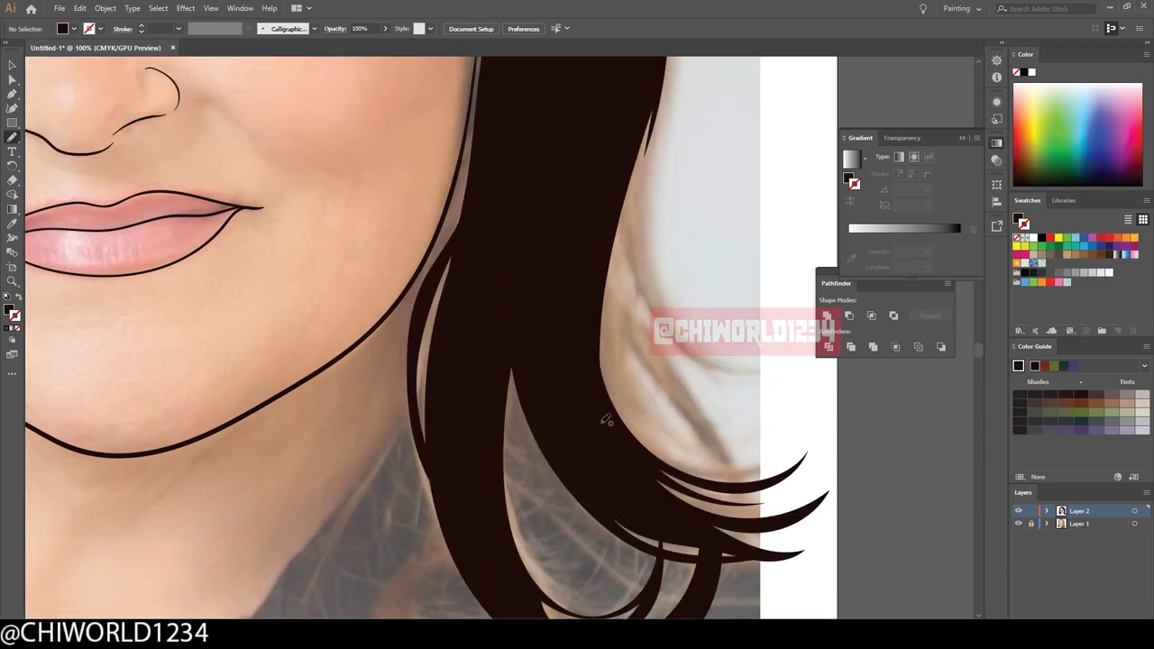
pyautogui.moveTo(645, 272); pyautogui.dragTo(664, 83)
# Add one more dark lock at lower right and one at lower left, then trace an iris outline.
pyautogui.hotkey('ctrl', '-')
pyautogui.hotkey('ctrl', '-')
pyautogui.hotkey('ctrl', '-')
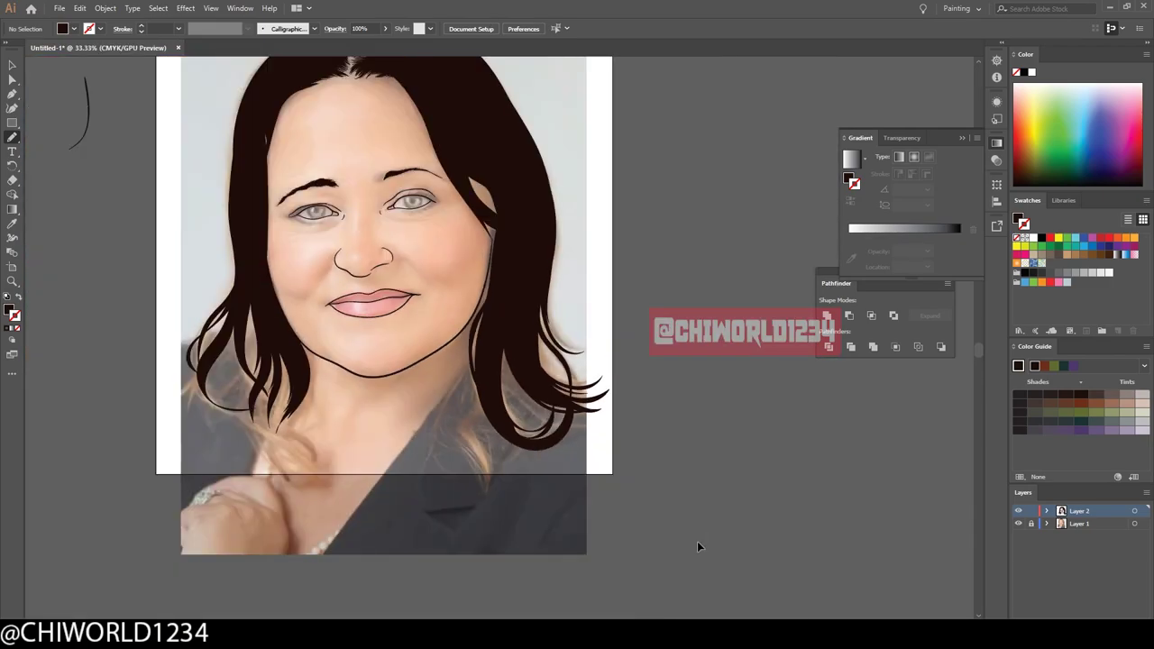
pyautogui.hotkey('ctrl', '+')
pyautogui.hotkey('ctrl', '+')
pyautogui.moveTo(526, 535); pyautogui.dragTo(507, 193)
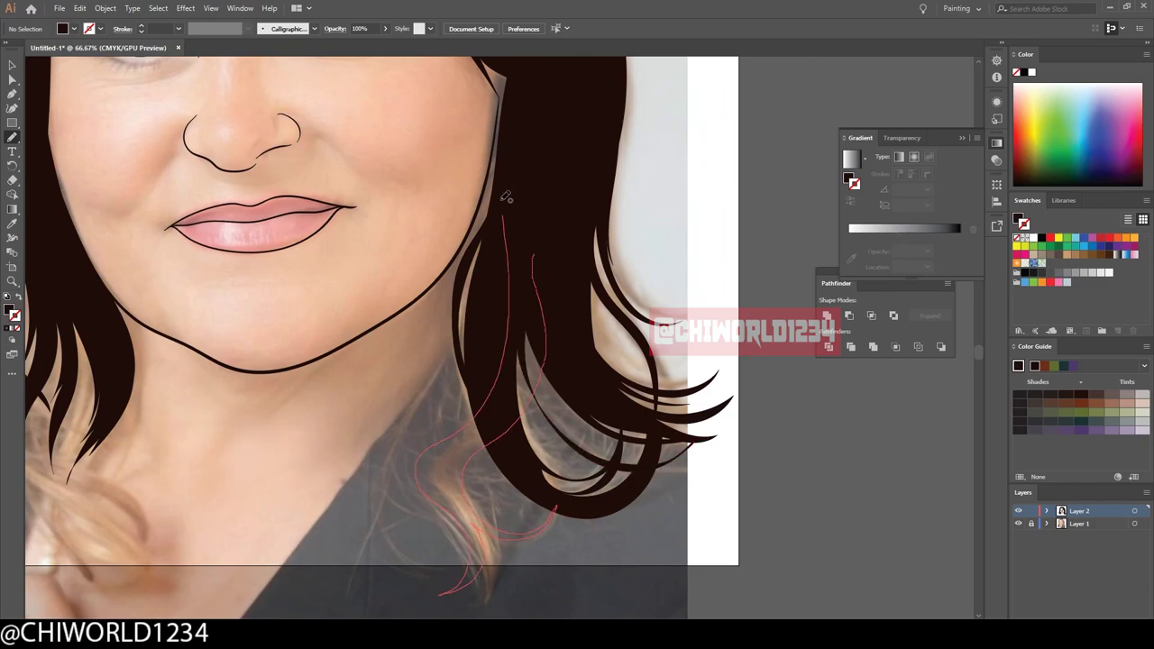
pyautogui.hotkey('ctrl', '-')
pyautogui.hotkey('ctrl', '-')
pyautogui.hotkey('ctrl', '-')
pyautogui.hotkey('ctrl', '+')
pyautogui.hotkey('ctrl', '+')
pyautogui.hotkey('ctrl', '+')
pyautogui.moveTo(340, 417); pyautogui.dragTo(343, 420)
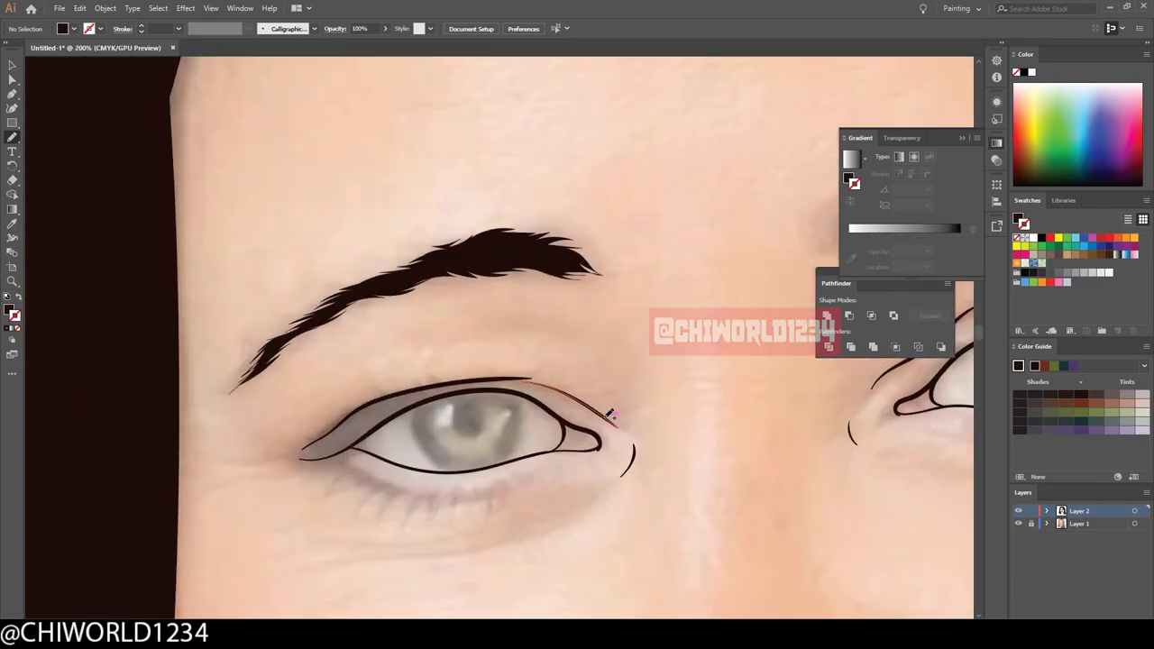
pyautogui.moveTo(324, 263); pyautogui.dragTo(356, 437)
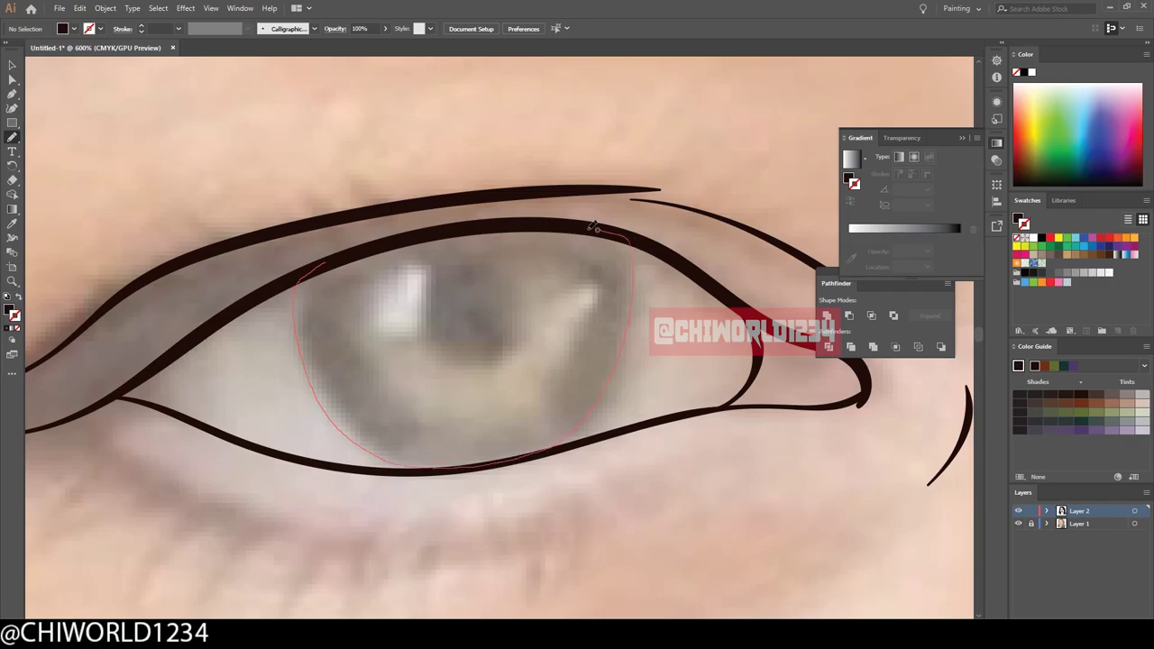
# Trace the second iris edge and a corner-to-corner lower eyelid line, briefly hiding the photo to check.
pyautogui.hotkey('ctrl', '-')
pyautogui.hotkey('ctrl', '-')
pyautogui.hotkey('ctrl', '-')
pyautogui.hotkey('ctrl', '+')
pyautogui.hotkey('ctrl', '+')
pyautogui.hotkey('ctrl', '+')
pyautogui.moveTo(327, 200); pyautogui.dragTo(446, 432)
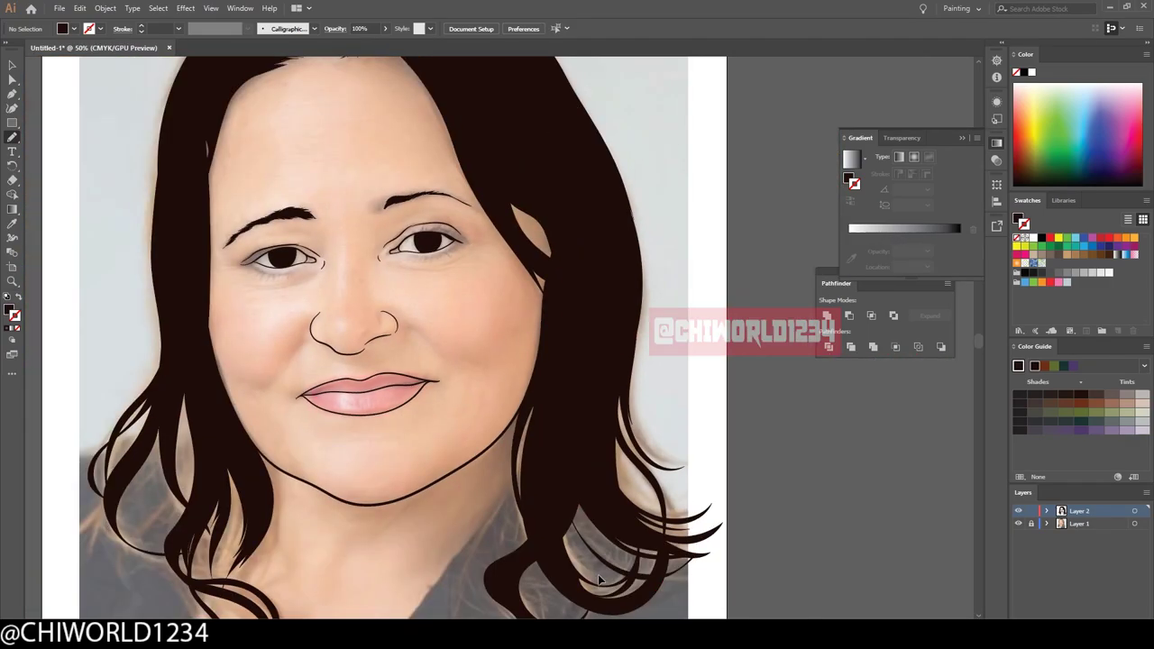
pyautogui.click(1018, 524)
pyautogui.click(1018, 524)
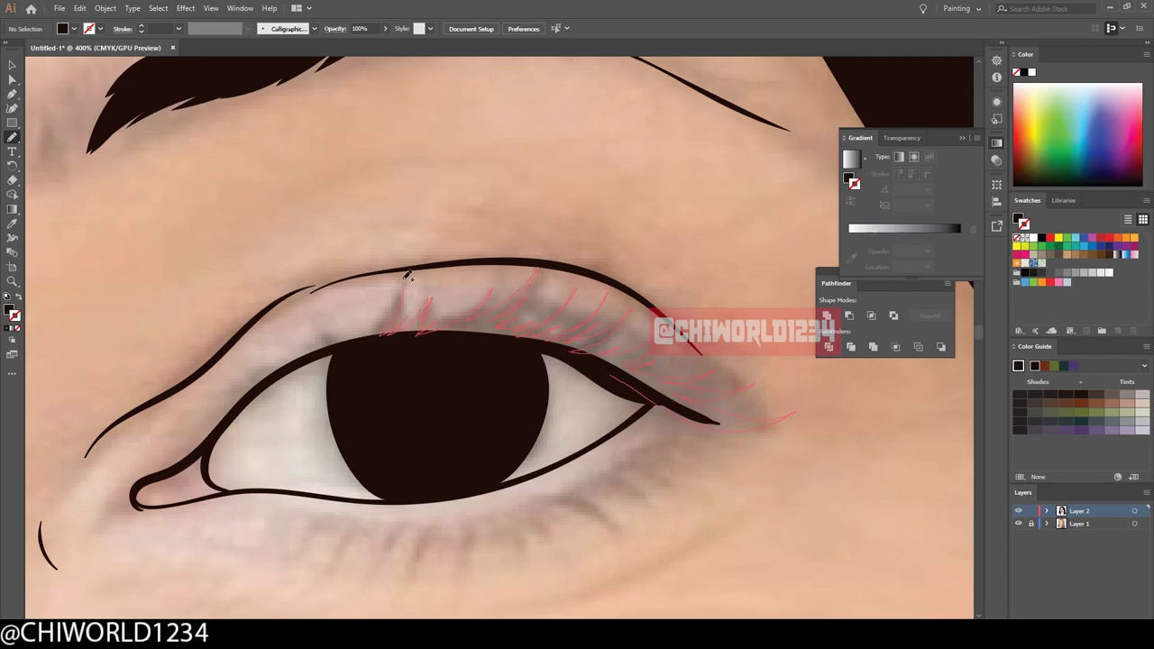
pyautogui.hotkey('ctrl', '-')
pyautogui.hotkey('ctrl', '-')
pyautogui.hotkey('ctrl', '-')
pyautogui.hotkey('ctrl', '+')
pyautogui.hotkey('ctrl', '+')
pyautogui.hotkey('ctrl', '+')
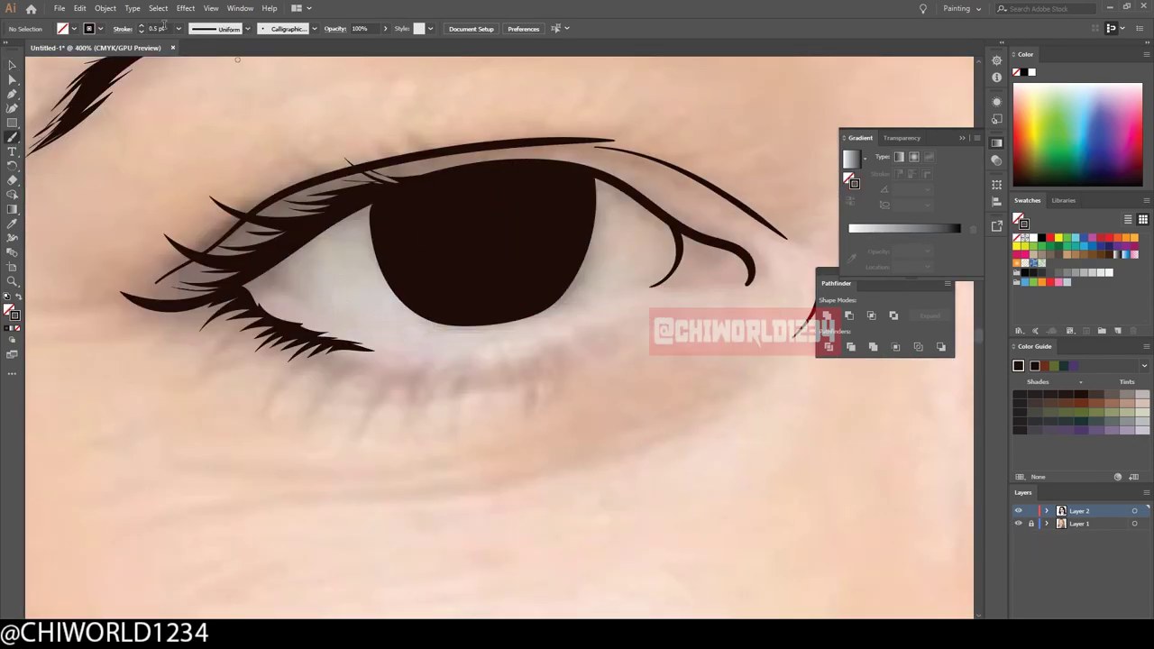
pyautogui.moveTo(257, 281); pyautogui.dragTo(749, 281)
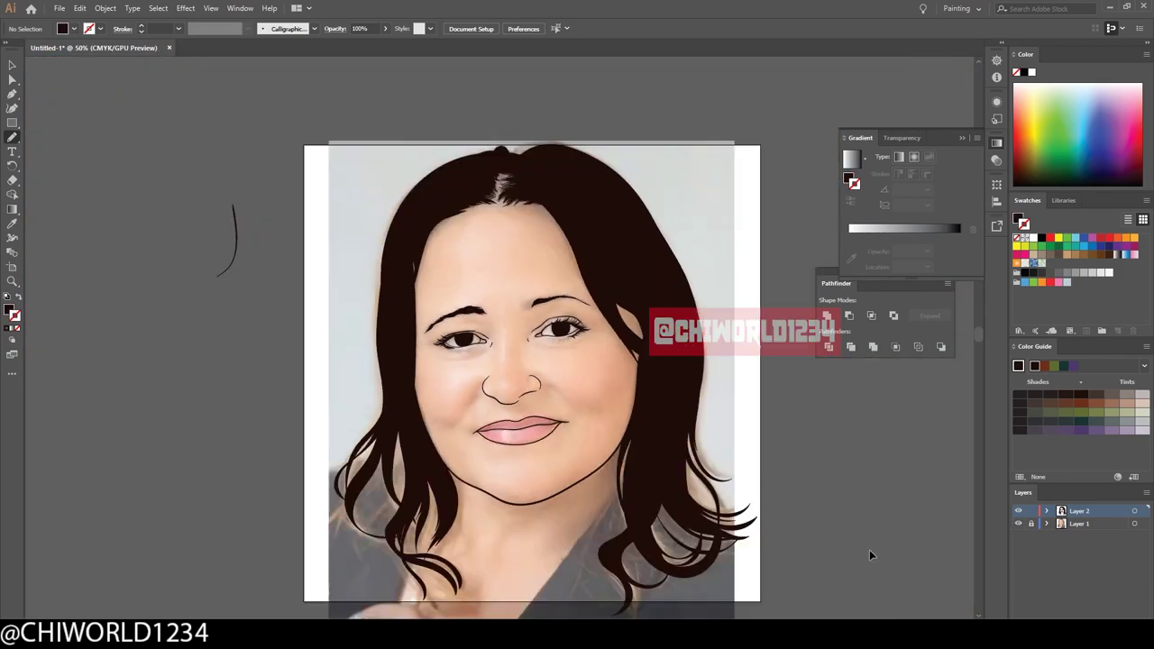
# Switch to thin stroke line work and paint fine strokes along the forehead hairline and hair edge.
pyautogui.hotkey('shift', 'x')
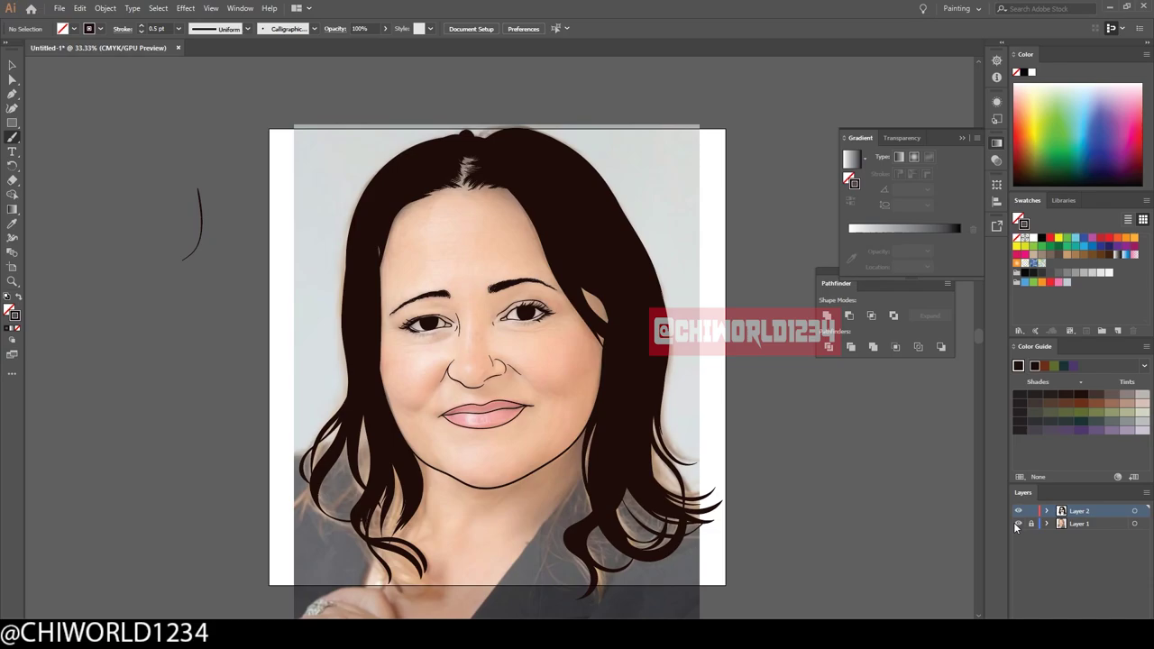
pyautogui.click(1019, 524)
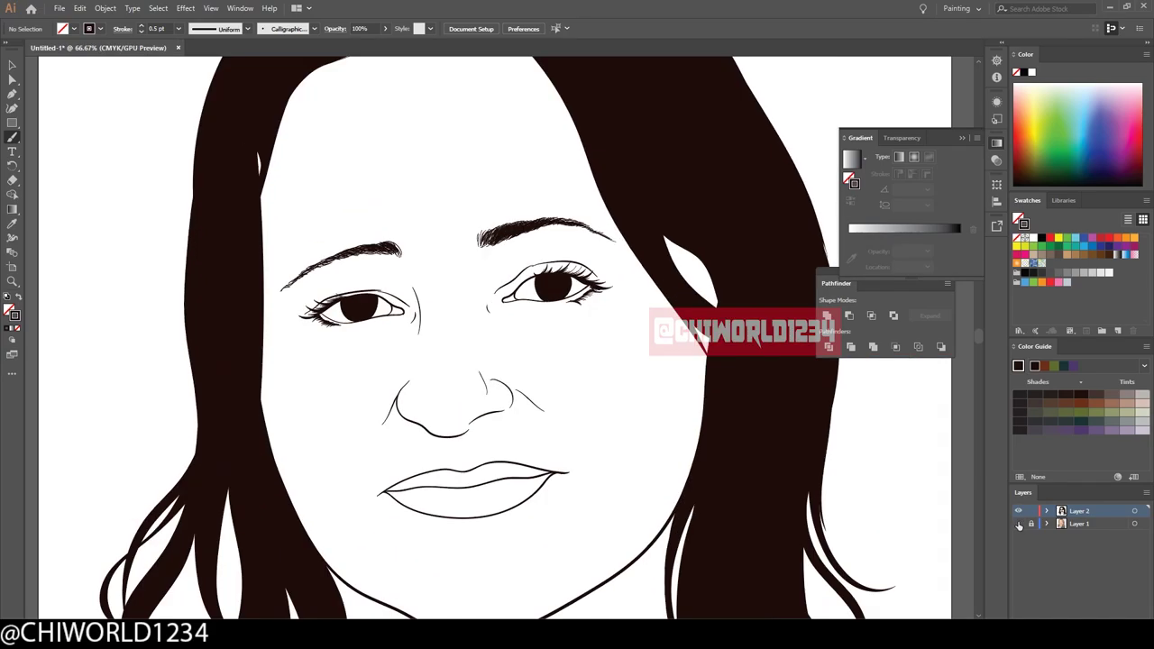
pyautogui.click(1019, 524)
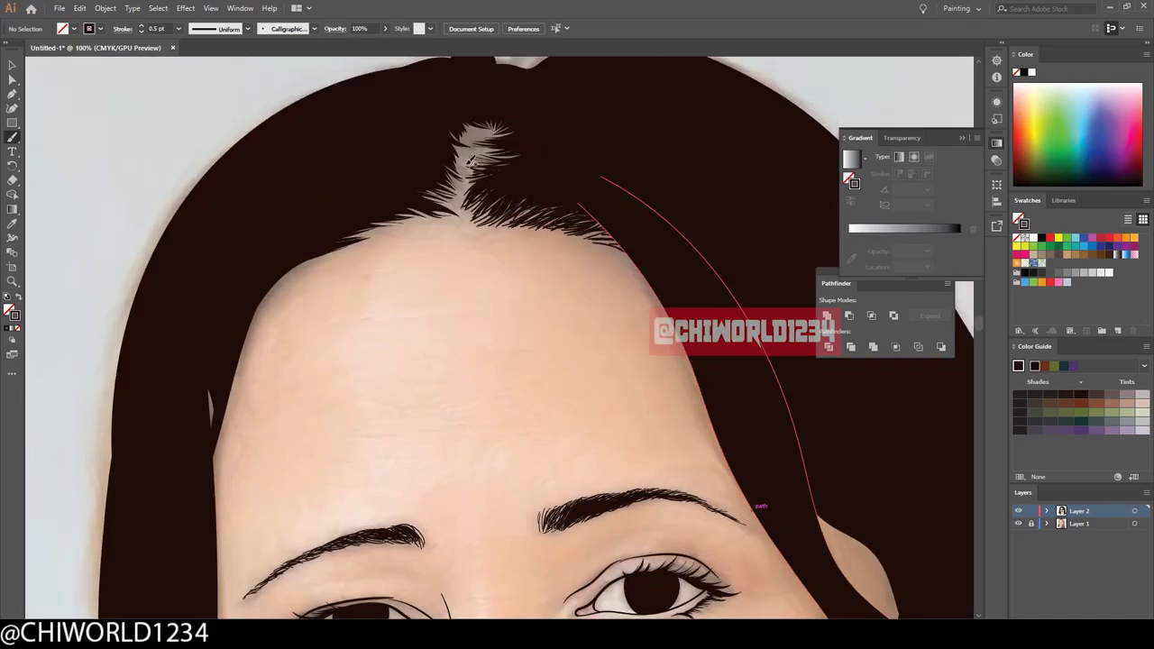
pyautogui.moveTo(215, 412); pyautogui.dragTo(391, 229)
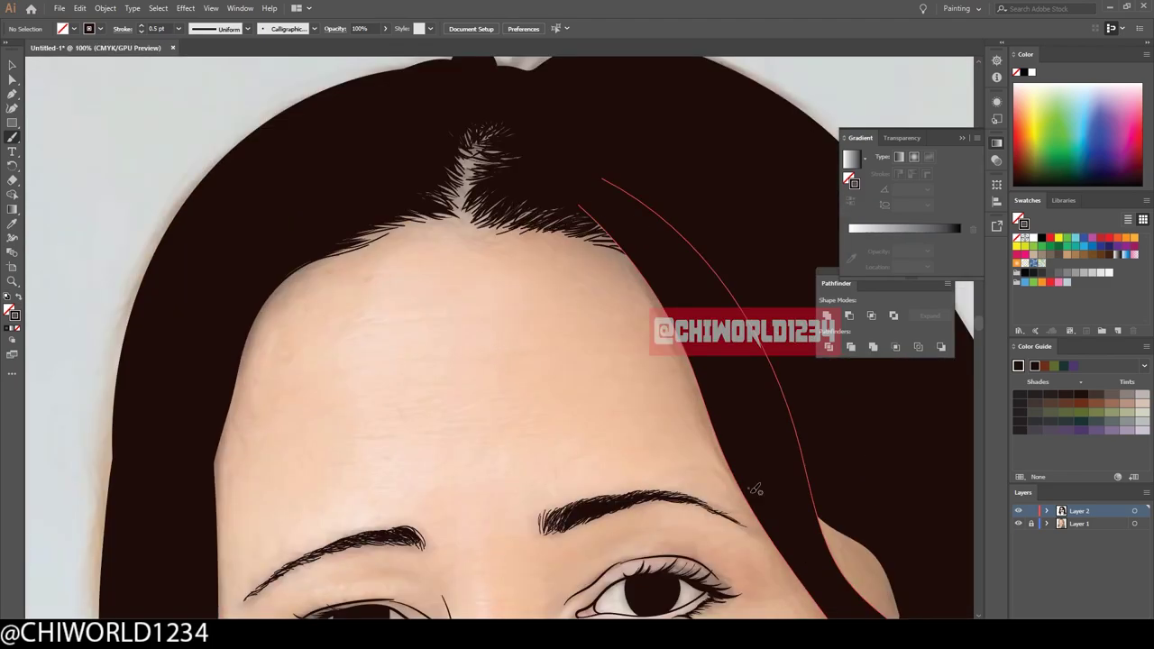
pyautogui.moveTo(756, 488); pyautogui.dragTo(597, 232)
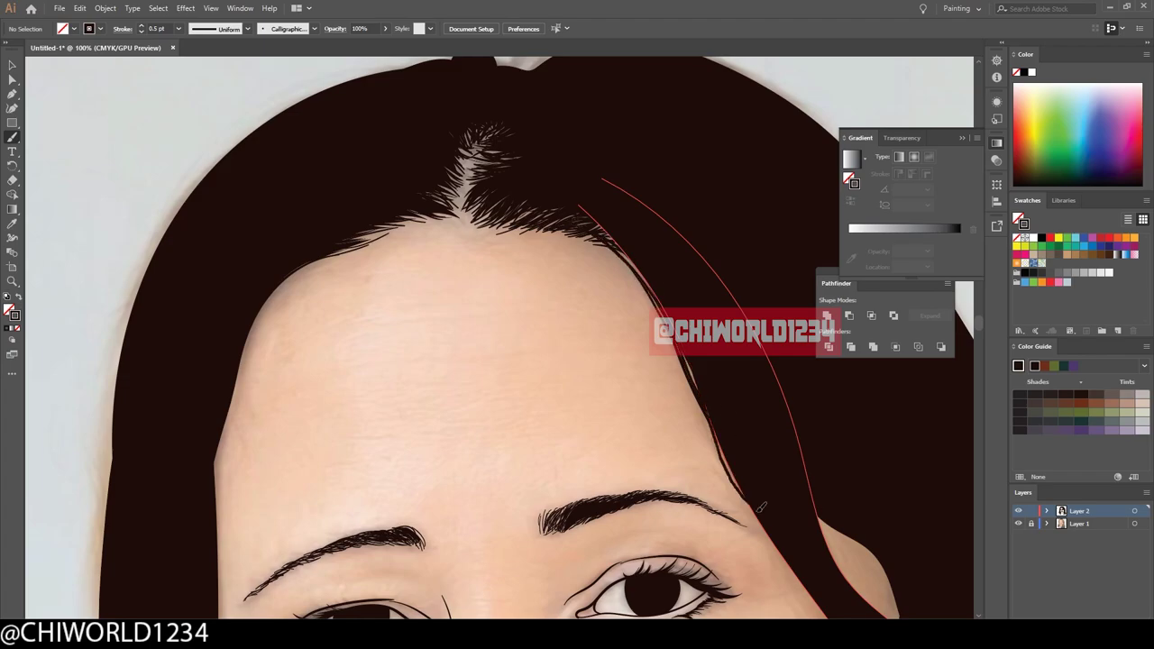
pyautogui.hotkey('ctrl', '-')
pyautogui.hotkey('ctrl', '-')
pyautogui.hotkey('ctrl', '-')
pyautogui.click(1019, 524)
pyautogui.click(1019, 524)
pyautogui.hotkey('ctrl', '+')
pyautogui.hotkey('ctrl', '+')
pyautogui.hotkey('ctrl', '+')
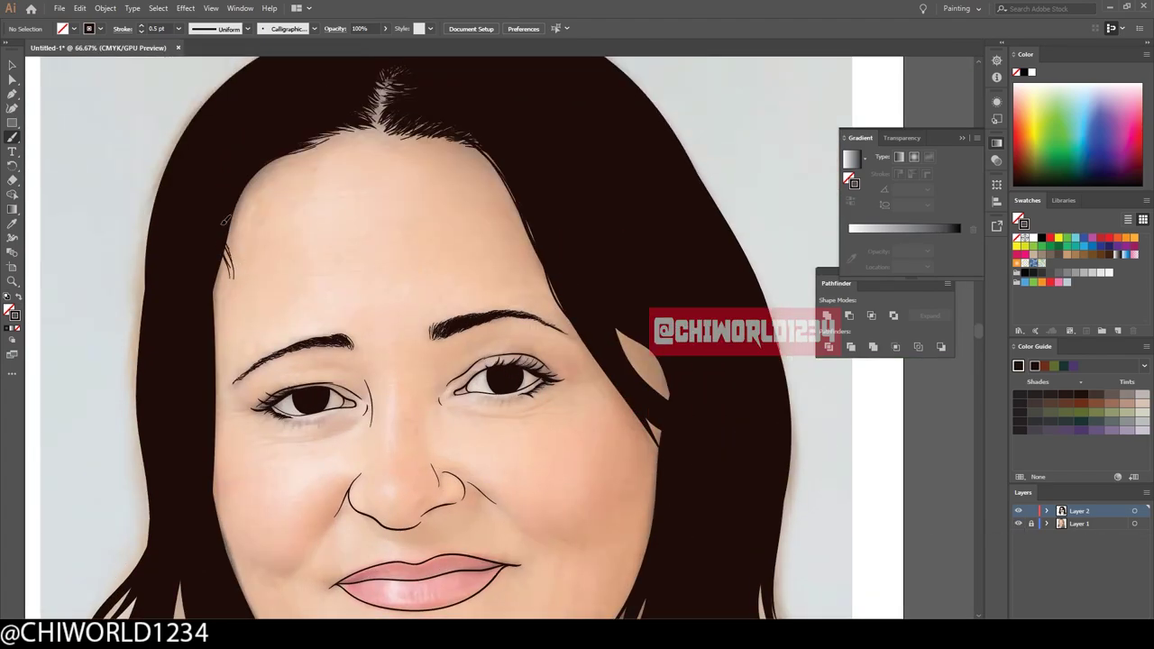
pyautogui.scroll(-1, 226, 220)
pyautogui.hotkey('ctrl', '-')
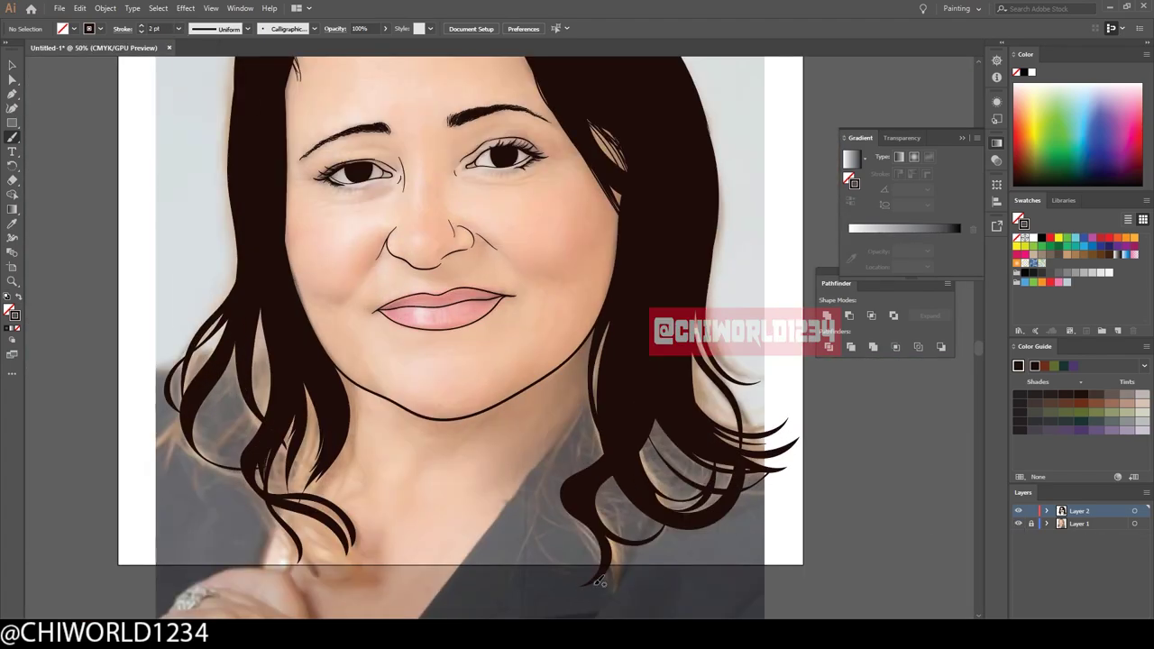
# Add three thin strands to the right-side hair and four to the left-side hair.
pyautogui.moveTo(654, 505); pyautogui.dragTo(780, 371)
pyautogui.moveTo(658, 473); pyautogui.dragTo(771, 350)
pyautogui.moveTo(649, 496); pyautogui.dragTo(799, 437)
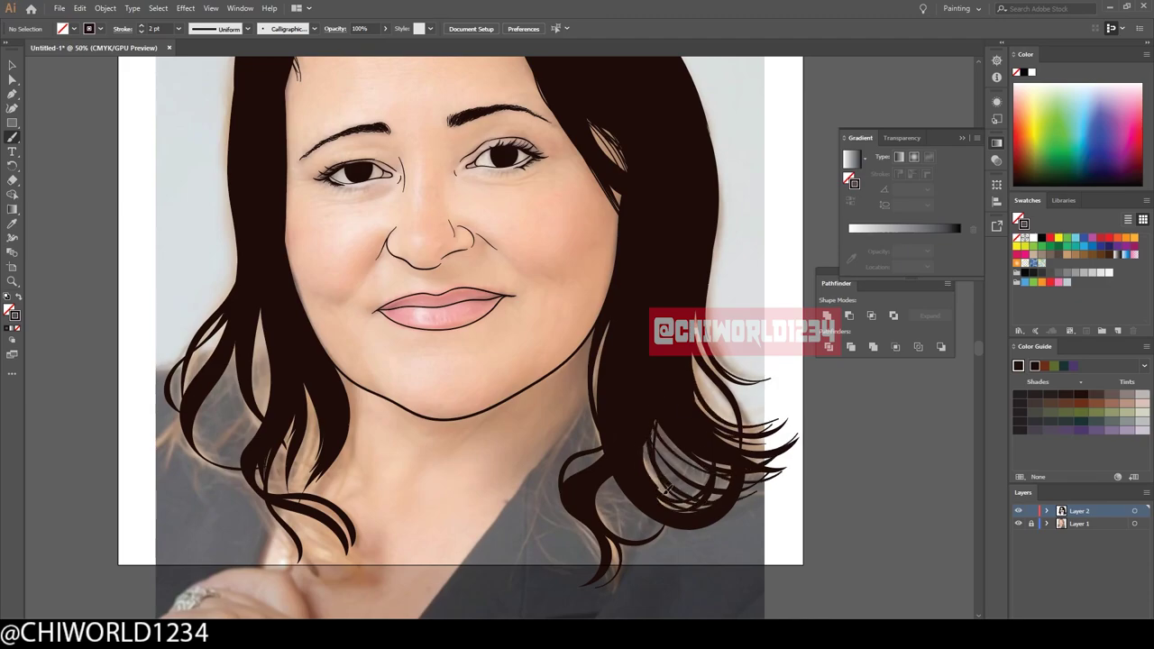
pyautogui.moveTo(311, 388); pyautogui.dragTo(288, 491)
pyautogui.moveTo(266, 315); pyautogui.dragTo(248, 446)
pyautogui.moveTo(262, 338); pyautogui.dragTo(207, 465)
pyautogui.moveTo(235, 361); pyautogui.dragTo(180, 473)
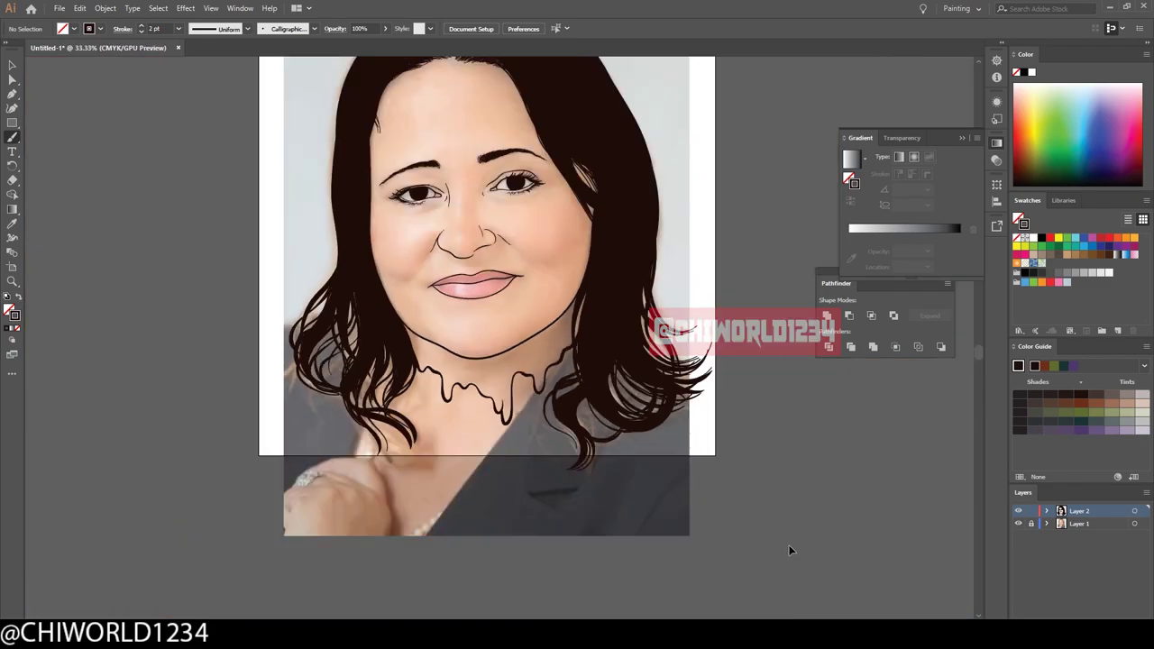
# Hide the reference photo layer and save the portrait as fee.ai.
pyautogui.click(1019, 524)
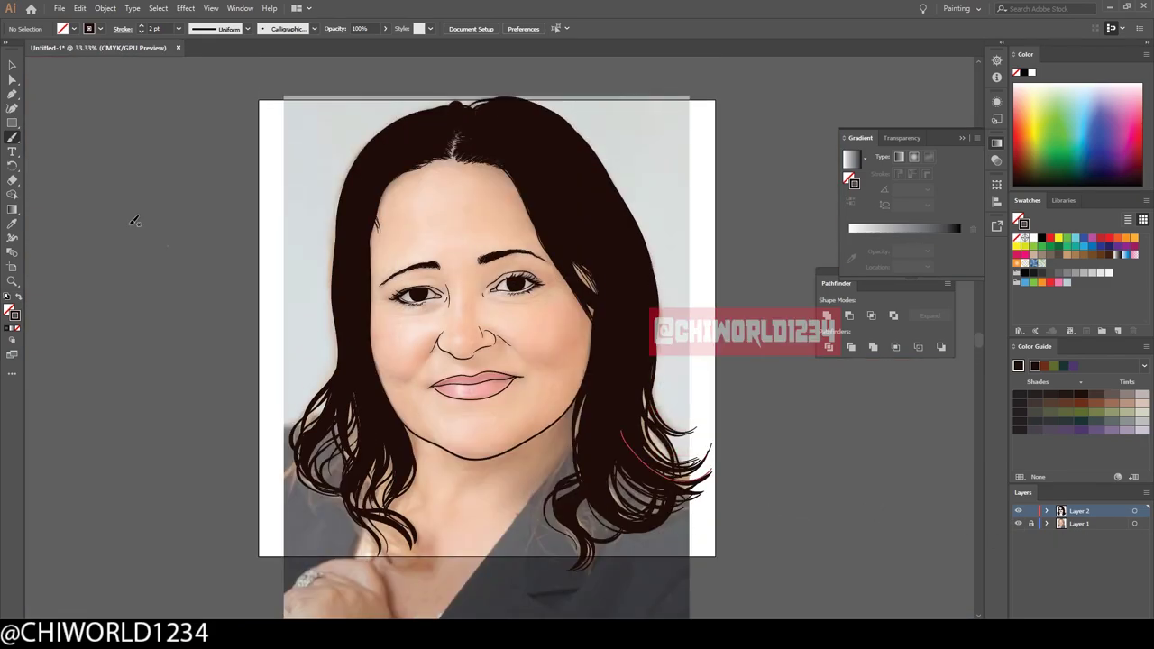
pyautogui.click(764, 562)
pyautogui.click(1020, 524)
pyautogui.click(59, 8)
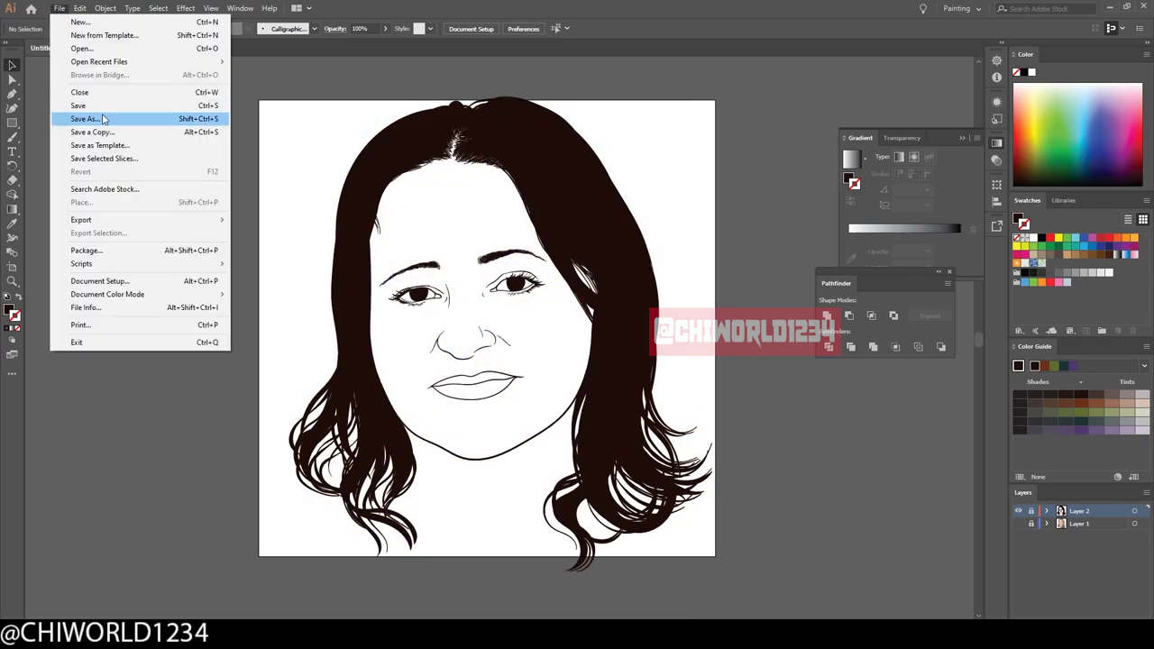
pyautogui.click(88, 116)
pyautogui.write('fee')
pyautogui.press('Return')
pyautogui.press('Return')
# Rescale all artwork to fit the artboard and load the CHIWORLD SKIN TONES #1 swatch library.
pyautogui.hotkey('ctrl', 'a')
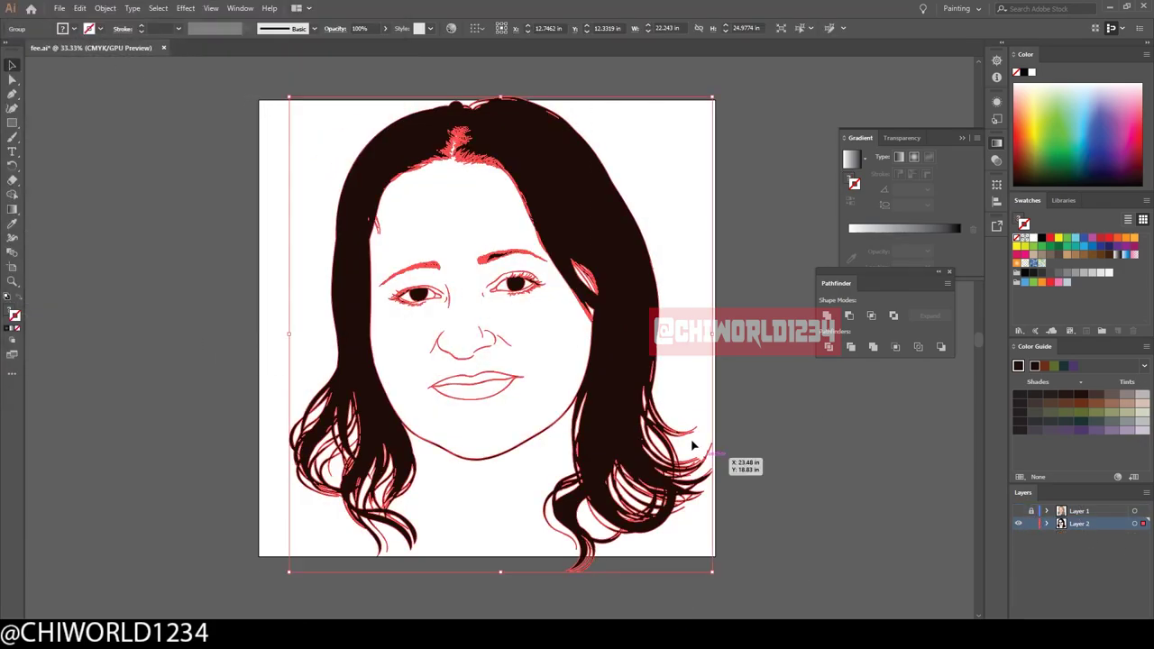
pyautogui.moveTo(703, 333); pyautogui.dragTo(714, 345)
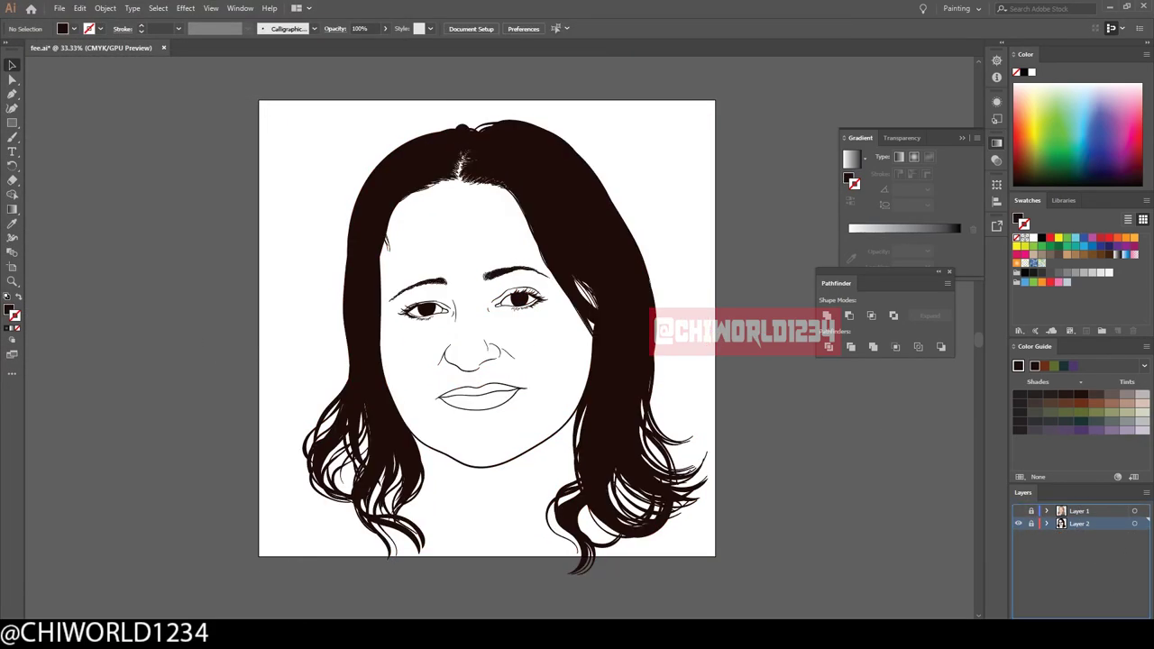
pyautogui.click(1019, 331)
pyautogui.click(1072, 329)
pyautogui.doubleClick(147, 147)
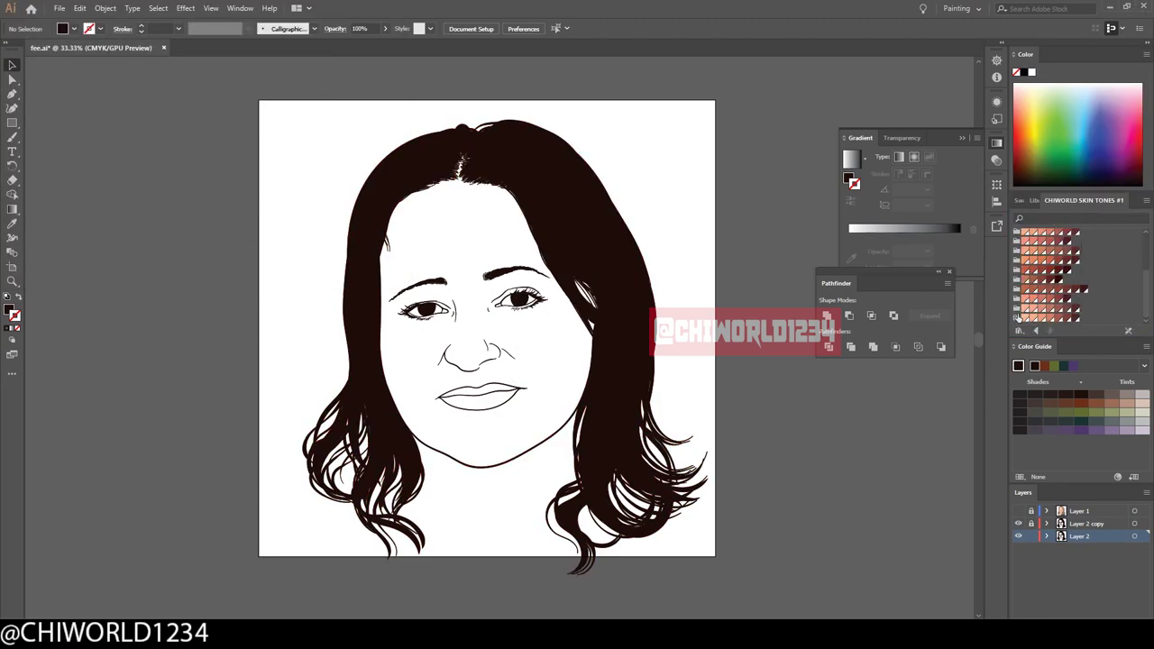
# Draw an artboard-sized rectangle with no stroke, filled with a light peach skin tone.
pyautogui.click(1026, 293)
pyautogui.press('m')
pyautogui.moveTo(279, 99); pyautogui.dragTo(806, 584)
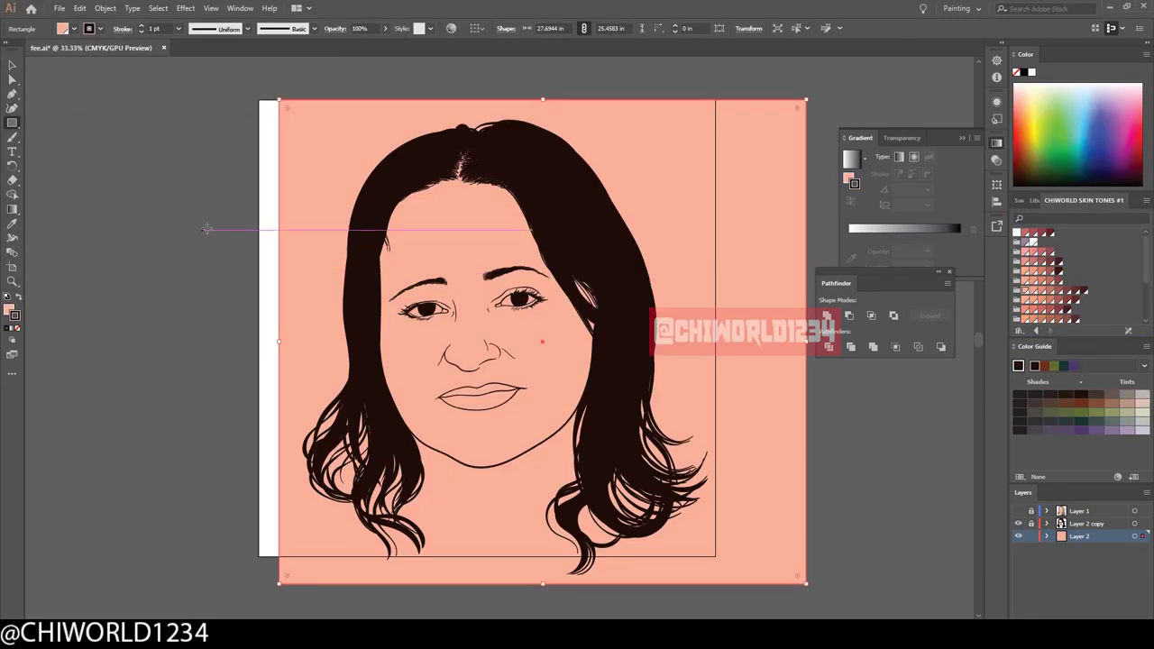
pyautogui.click(19, 327)
pyautogui.click(1030, 283)
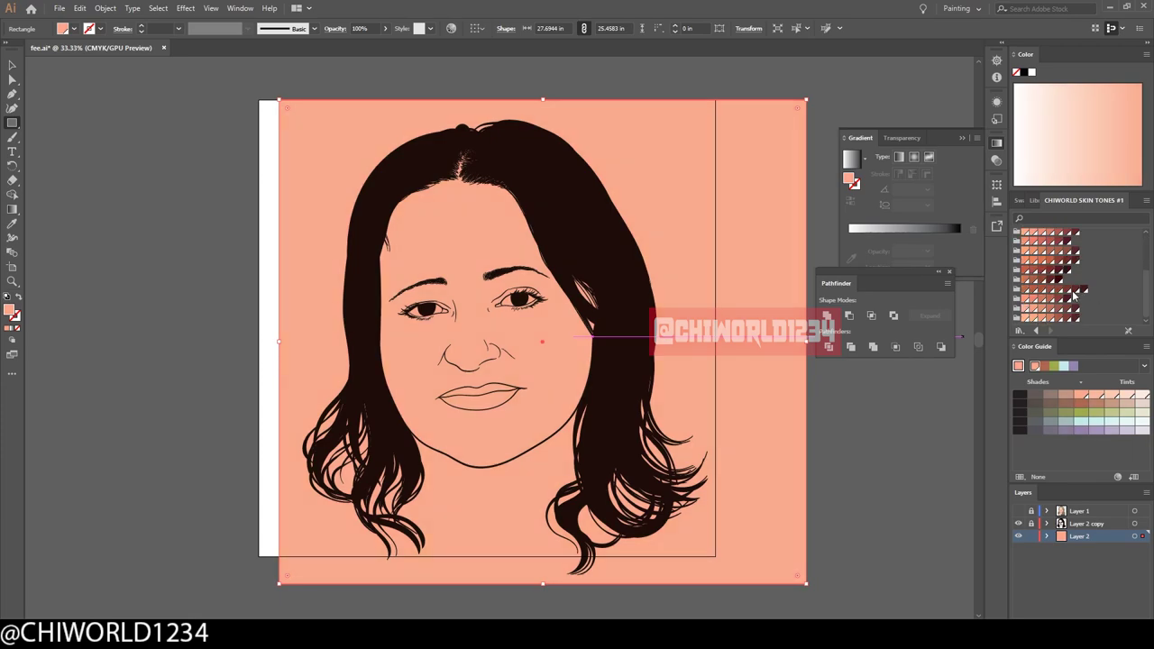
pyautogui.click(1021, 317)
pyautogui.scroll(-2, 1046, 271)
pyautogui.click(1038, 261)
pyautogui.click(1028, 244)
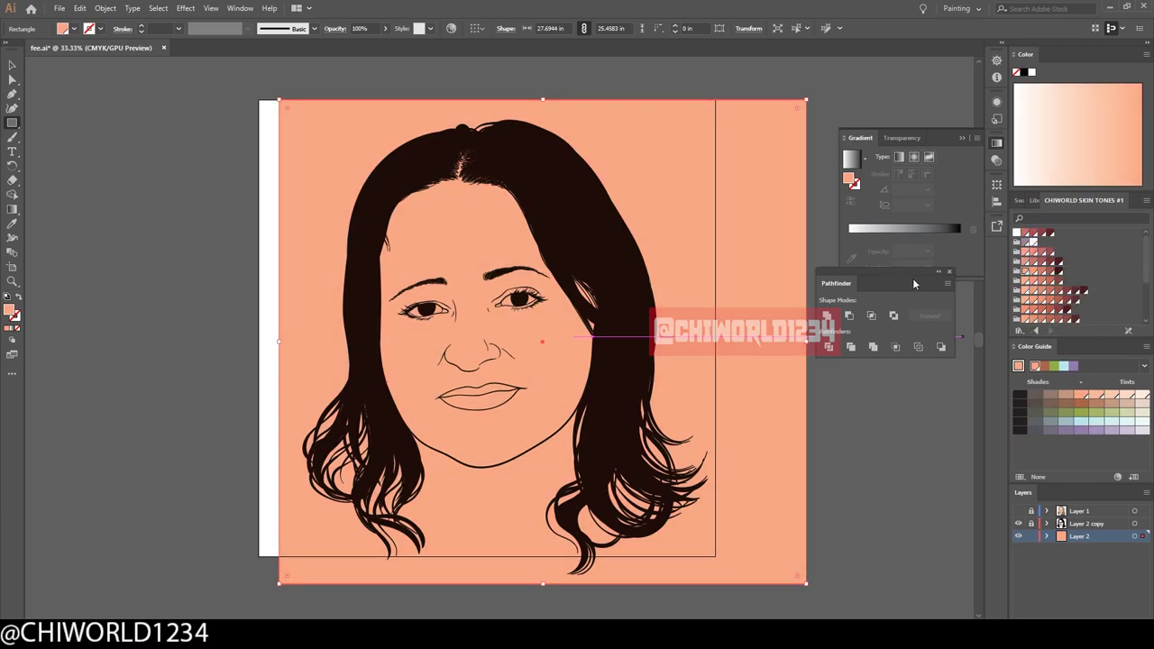
# Send the peach rectangle to the back, behind the line art.
pyautogui.press('v')
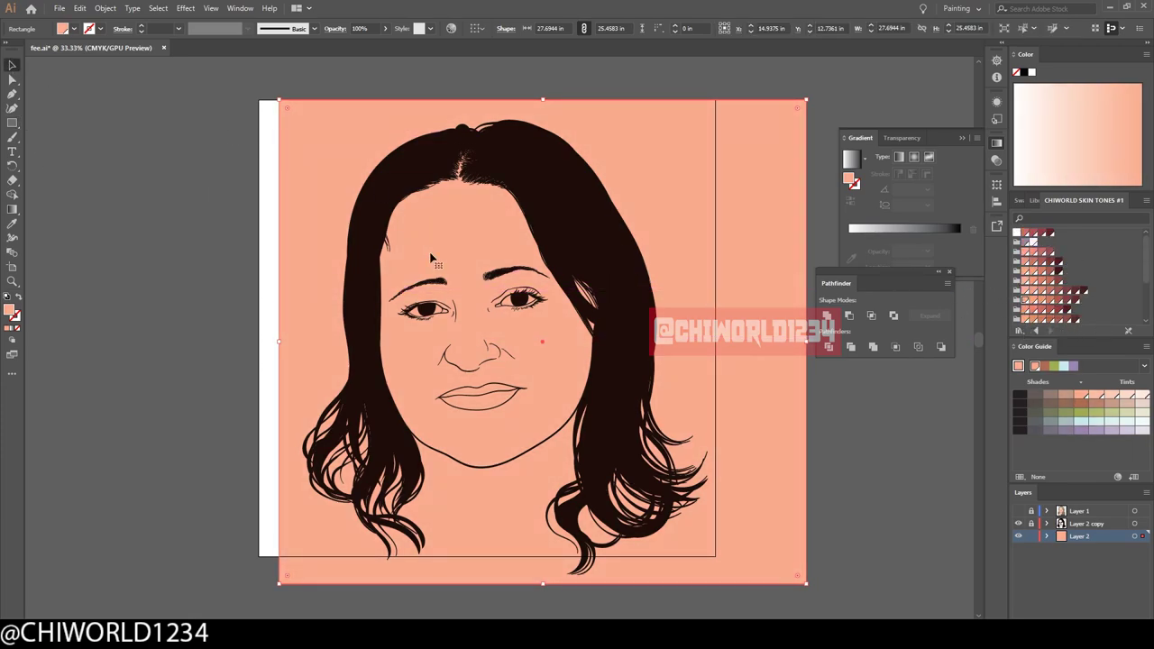
pyautogui.rightClick(433, 260)
pyautogui.click(866, 554)
pyautogui.click(790, 487)
# Inside the line art group, fill both eye whites with white and both lips pink.
pyautogui.click(1048, 536)
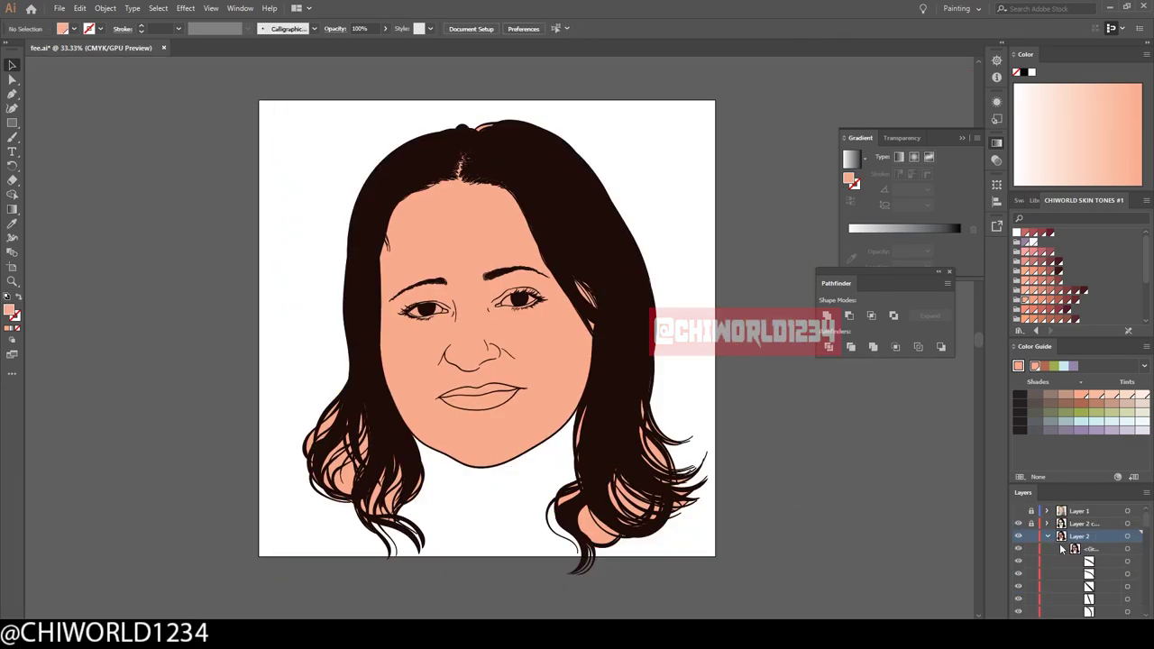
pyautogui.doubleClick(552, 507)
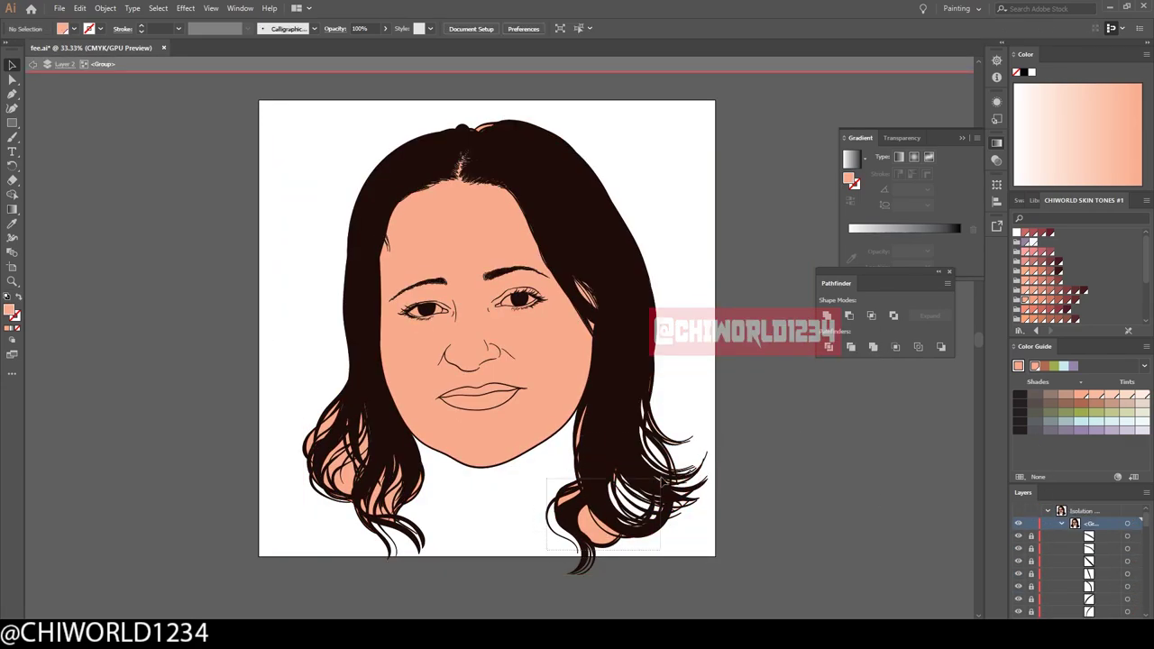
pyautogui.hotkey('ctrl', '1')
pyautogui.click(581, 219)
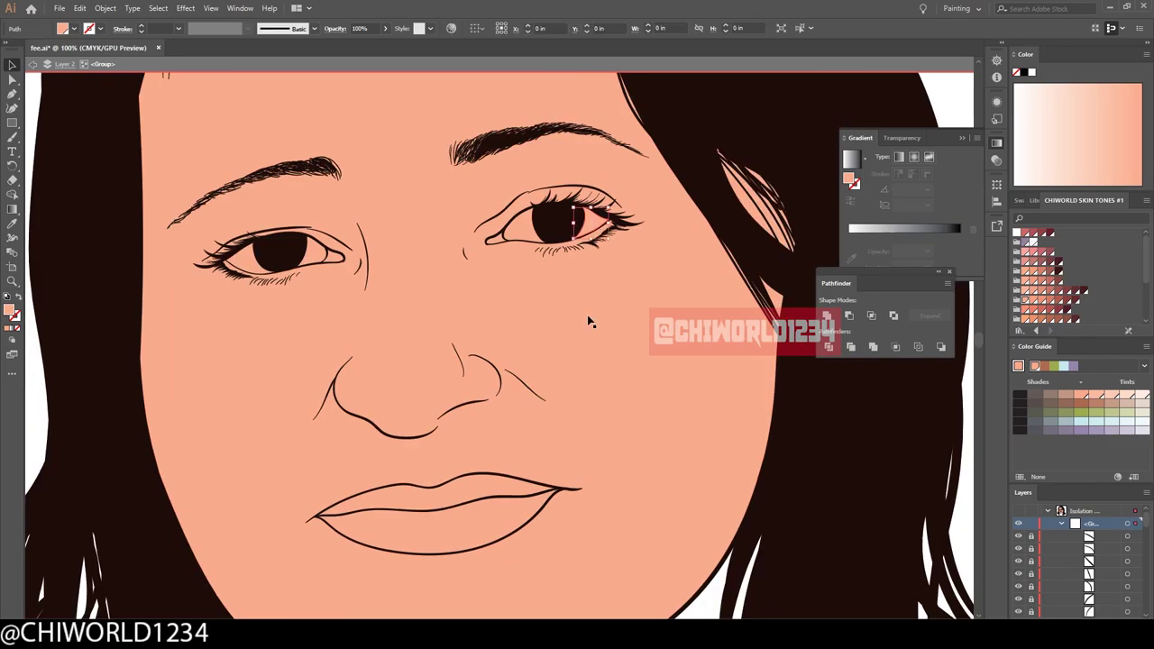
pyautogui.keyDown('shift'); pyautogui.click(316, 255); pyautogui.keyUp('shift')
pyautogui.click(1025, 233)
pyautogui.click(433, 496)
pyautogui.click(1042, 256)
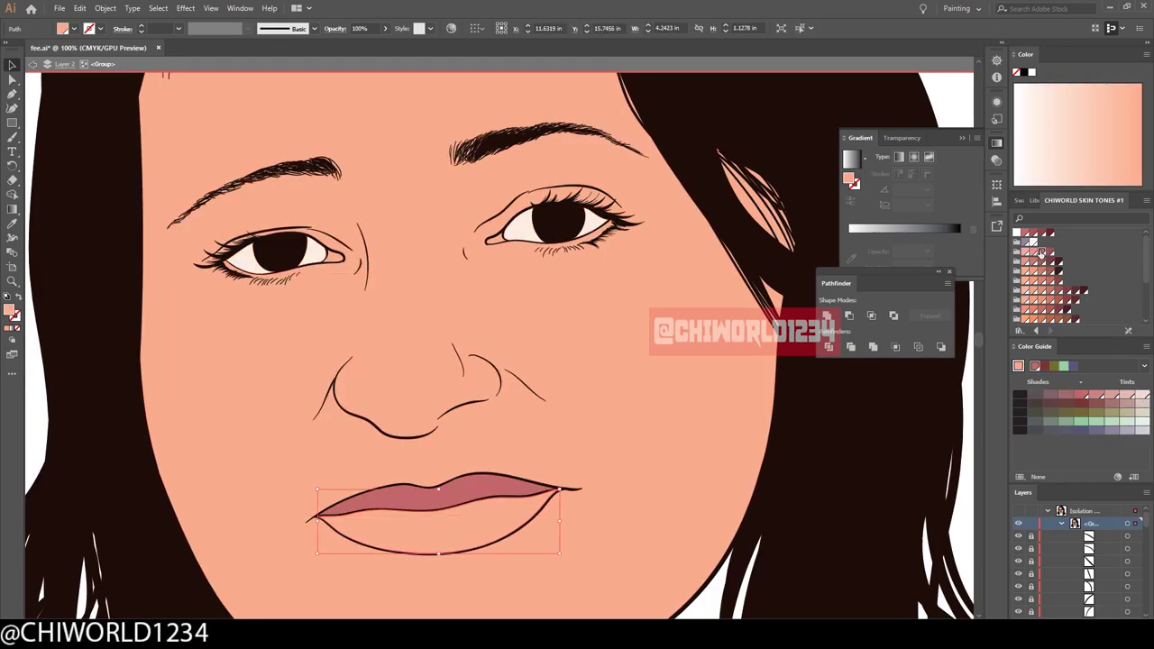
pyautogui.click(1042, 256)
pyautogui.hotkey('ctrl', 'shift', 'a')
# Isolate the hair group to check it, exit isolation, and target Layer 5.
pyautogui.press('Escape')
pyautogui.hotkey('ctrl', '-')
pyautogui.hotkey('ctrl', '-')
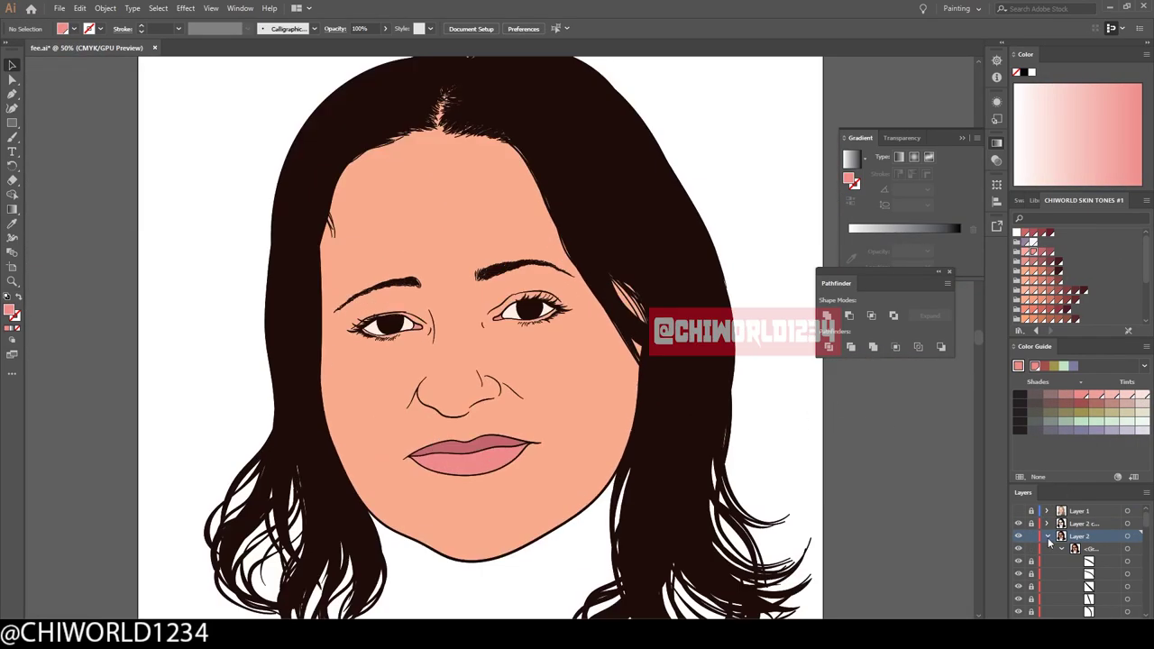
pyautogui.rightClick(571, 211)
pyautogui.click(598, 297)
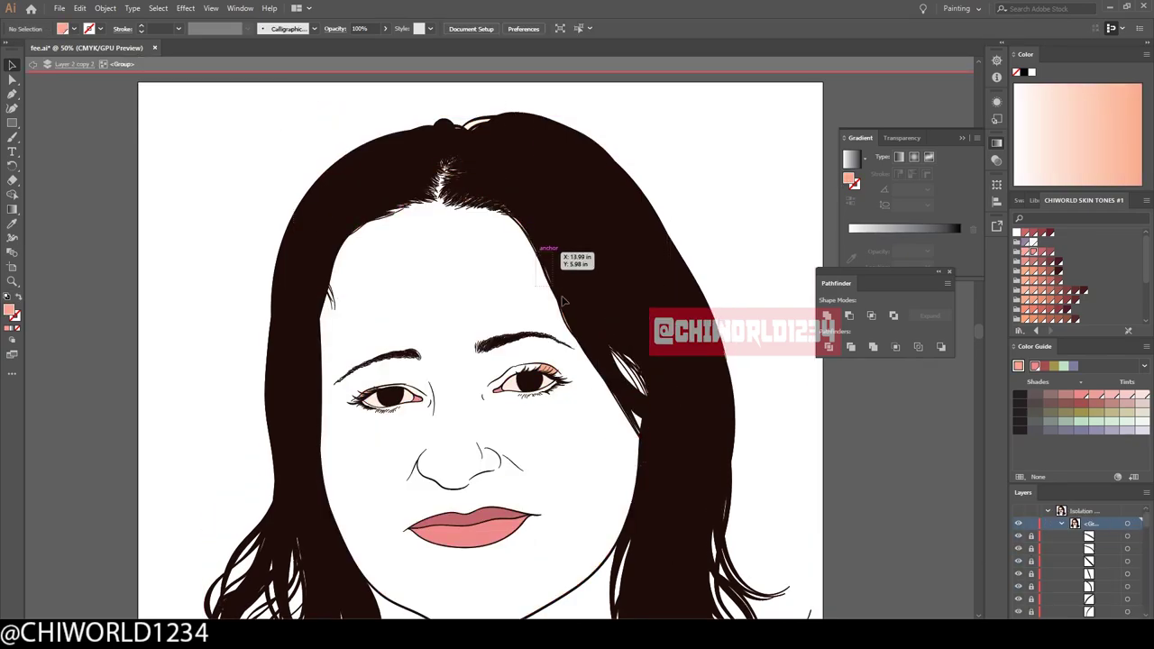
pyautogui.scroll(5, 514, 383)
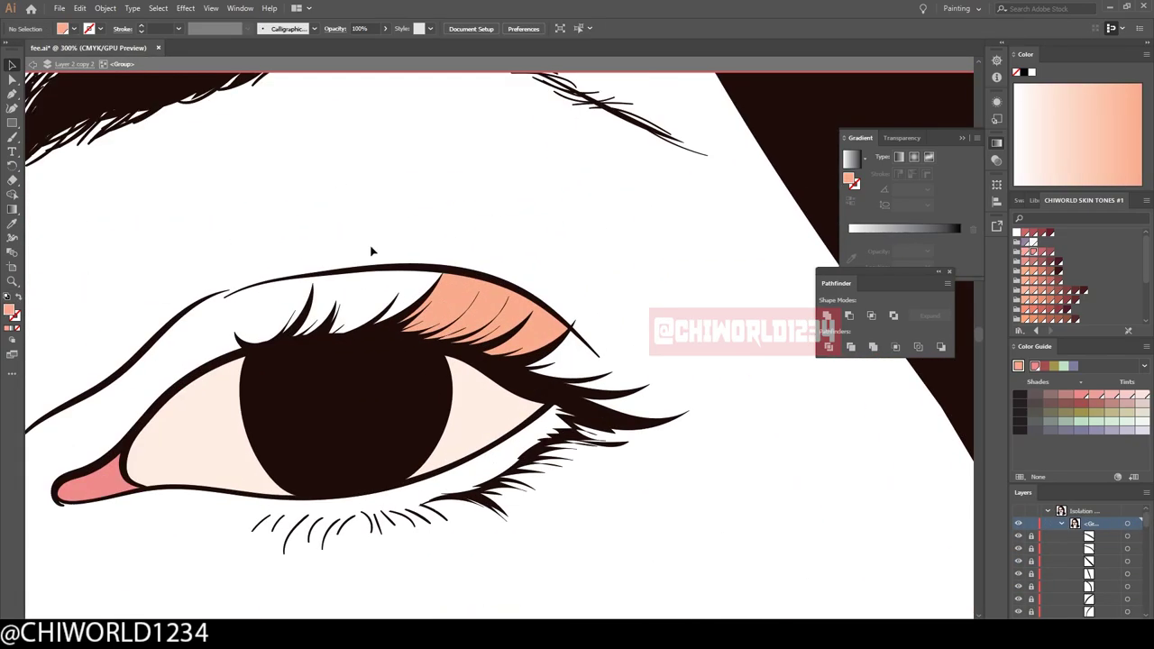
pyautogui.scroll(-5, 371, 252)
pyautogui.press('Escape')
pyautogui.click(1019, 549)
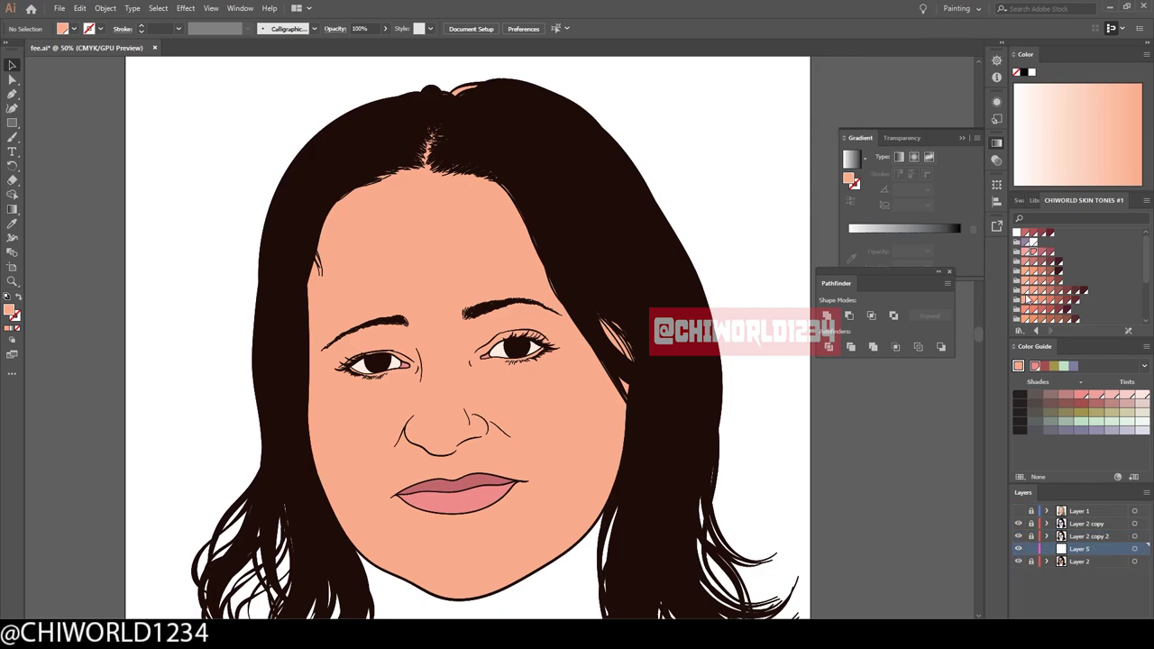
# With a lighter skin swatch, brush shading along the lower nose, its side and the cheek.
pyautogui.click(1028, 292)
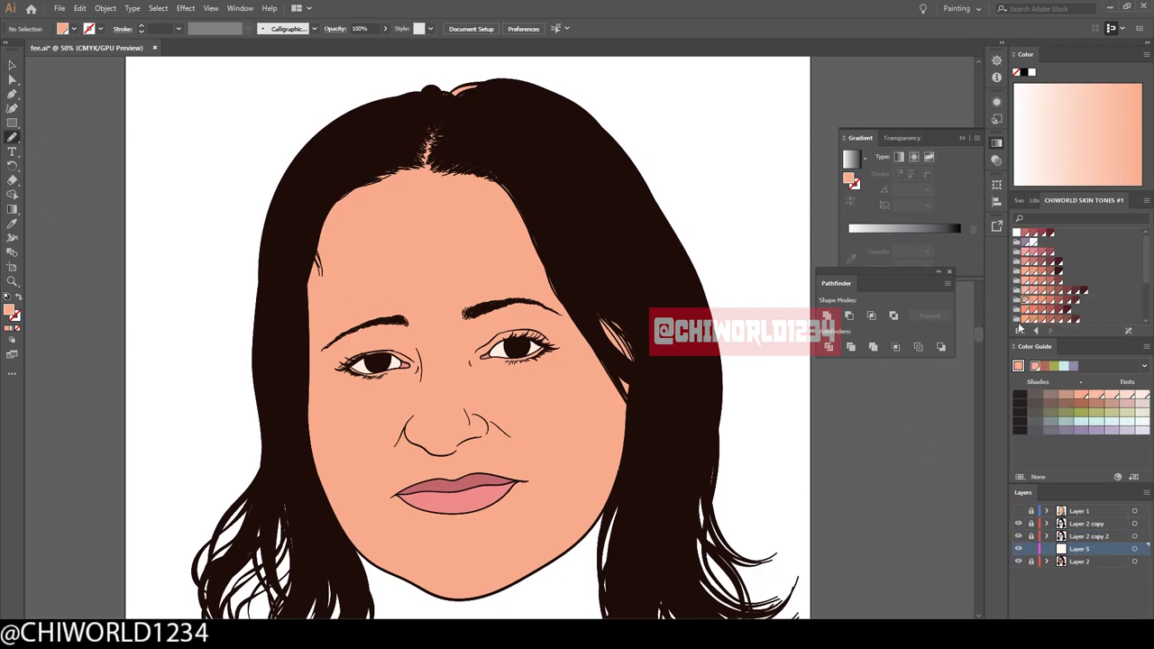
pyautogui.scroll(5, 464, 426)
pyautogui.moveTo(361, 521); pyautogui.dragTo(675, 345)
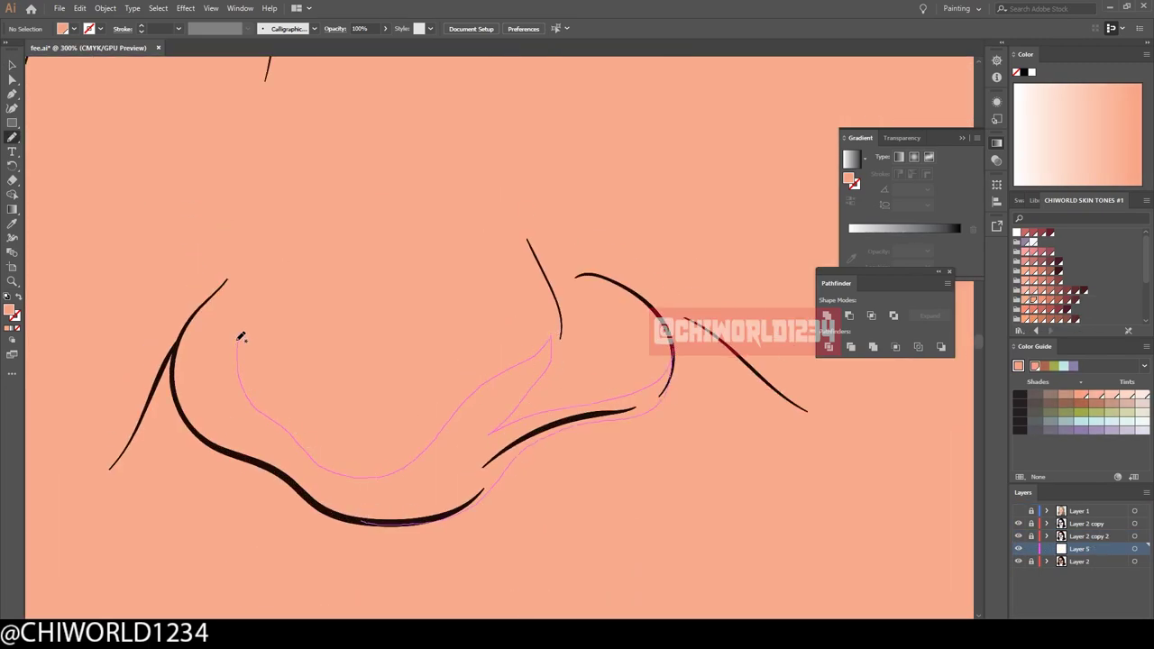
pyautogui.moveTo(241, 336); pyautogui.dragTo(239, 340)
pyautogui.scroll(-4, 241, 341)
pyautogui.scroll(3, 350, 389)
pyautogui.scroll(3, 394, 327)
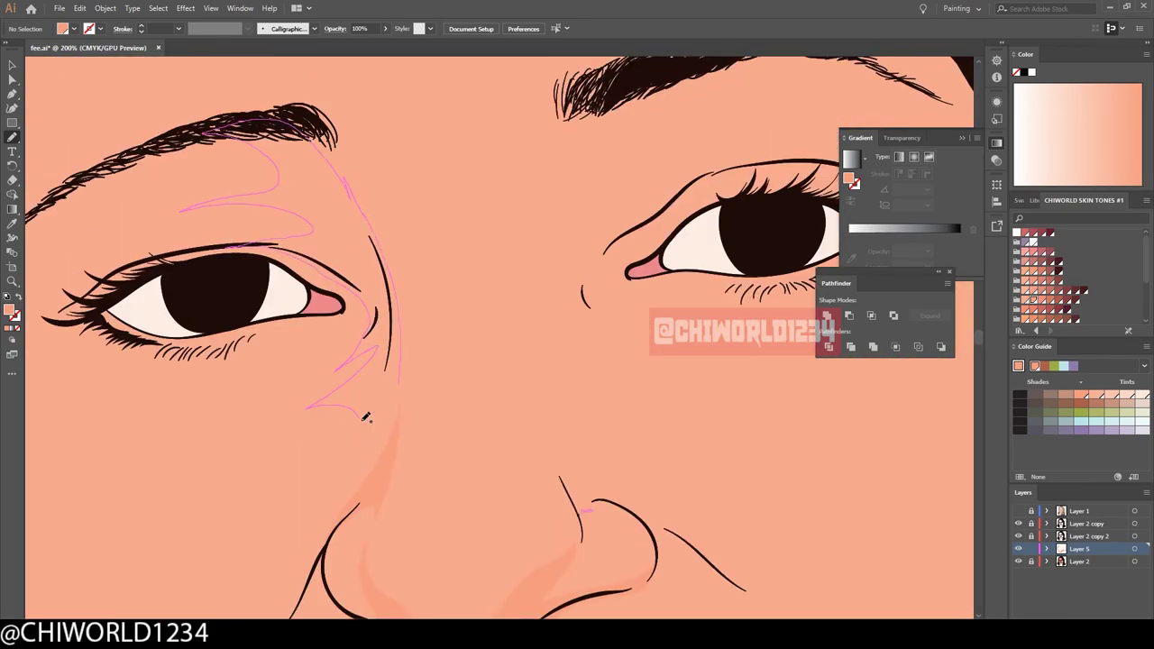
pyautogui.moveTo(365, 417); pyautogui.dragTo(363, 415)
pyautogui.scroll(-4, 364, 415)
pyautogui.scroll(3, 530, 277)
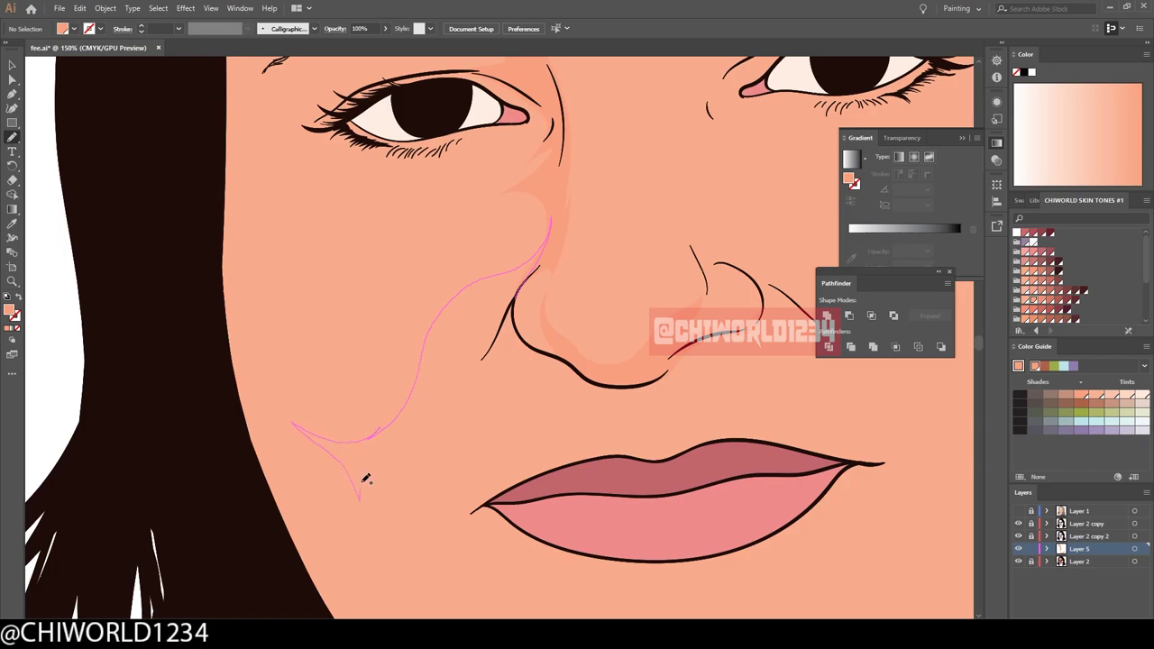
pyautogui.moveTo(366, 478); pyautogui.dragTo(365, 478)
pyautogui.hotkey('ctrl', '-')
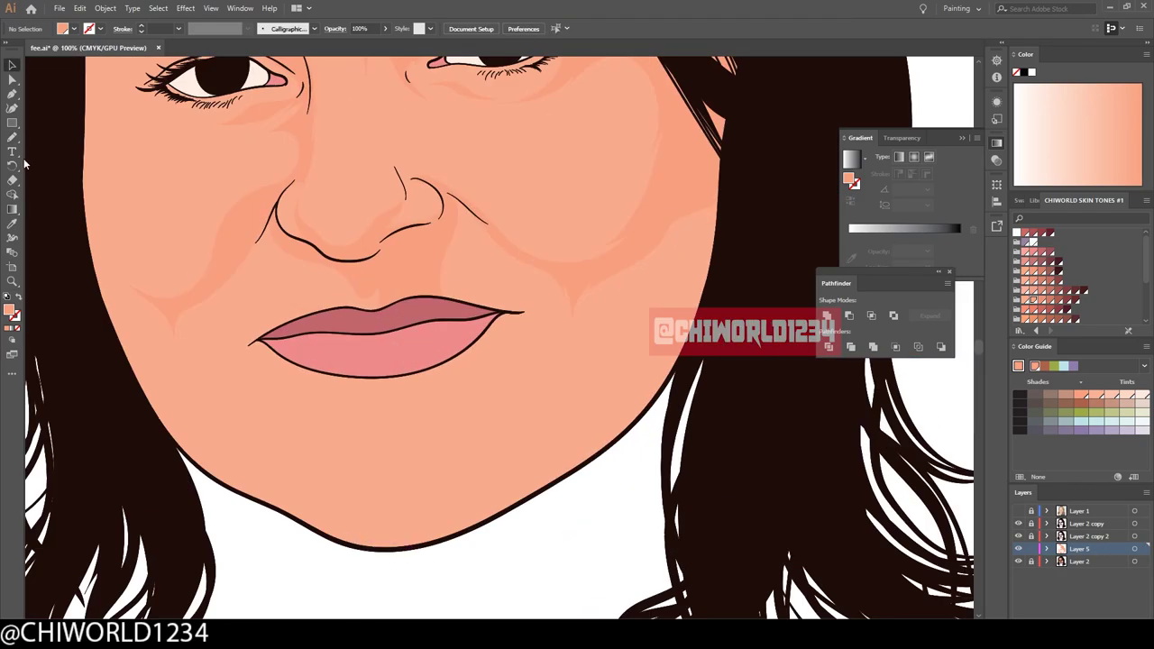
# Brush shading strokes near the mouth and along the right jaw and jawline.
pyautogui.press('b')
pyautogui.moveTo(587, 268); pyautogui.dragTo(609, 256)
pyautogui.moveTo(462, 526); pyautogui.dragTo(445, 538)
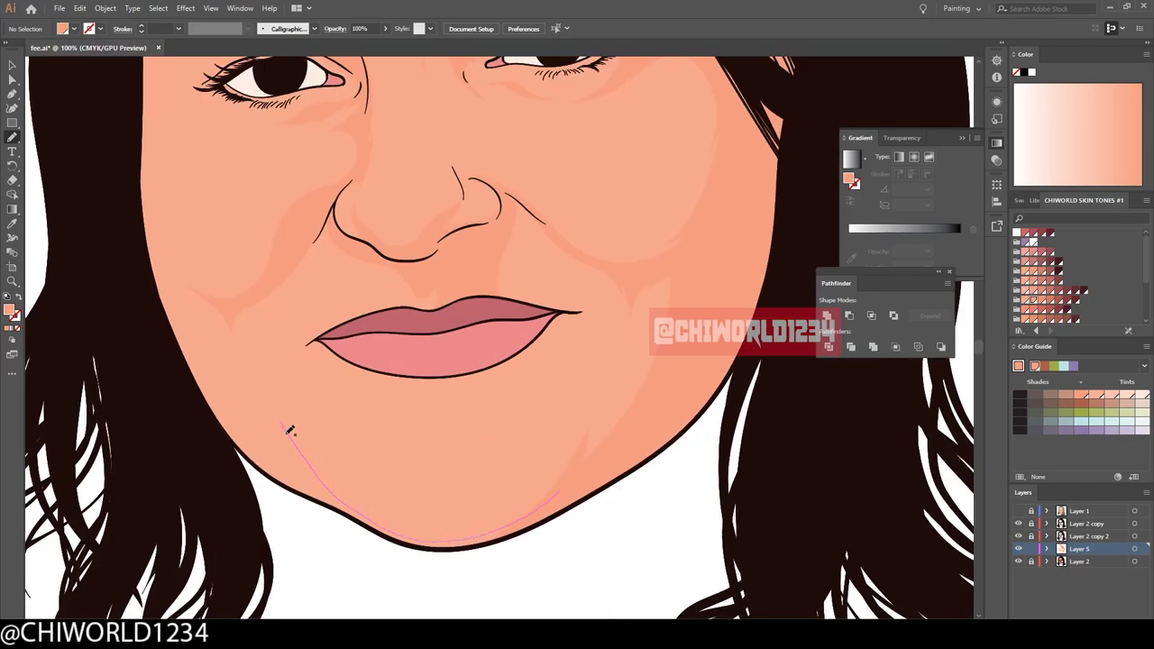
pyautogui.moveTo(326, 497); pyautogui.dragTo(588, 492)
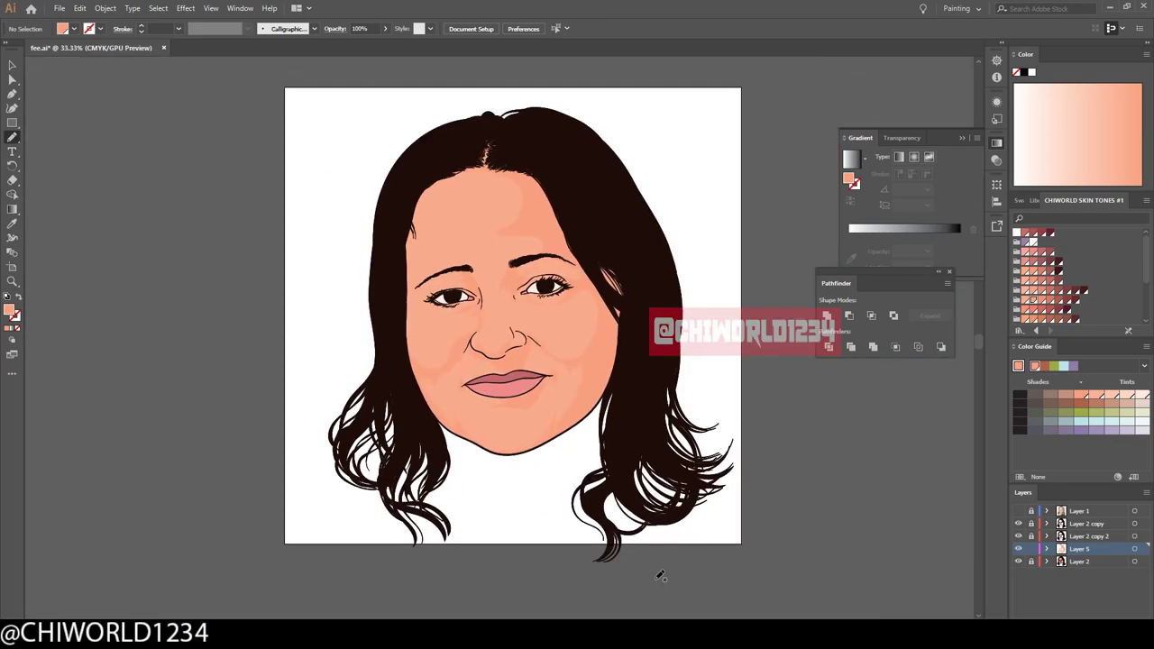
# Add a new layer for nose highlights and fill the nose shape with a skin-tone swatch.
pyautogui.scroll(-3, 519, 341)
pyautogui.scroll(2, 594, 535)
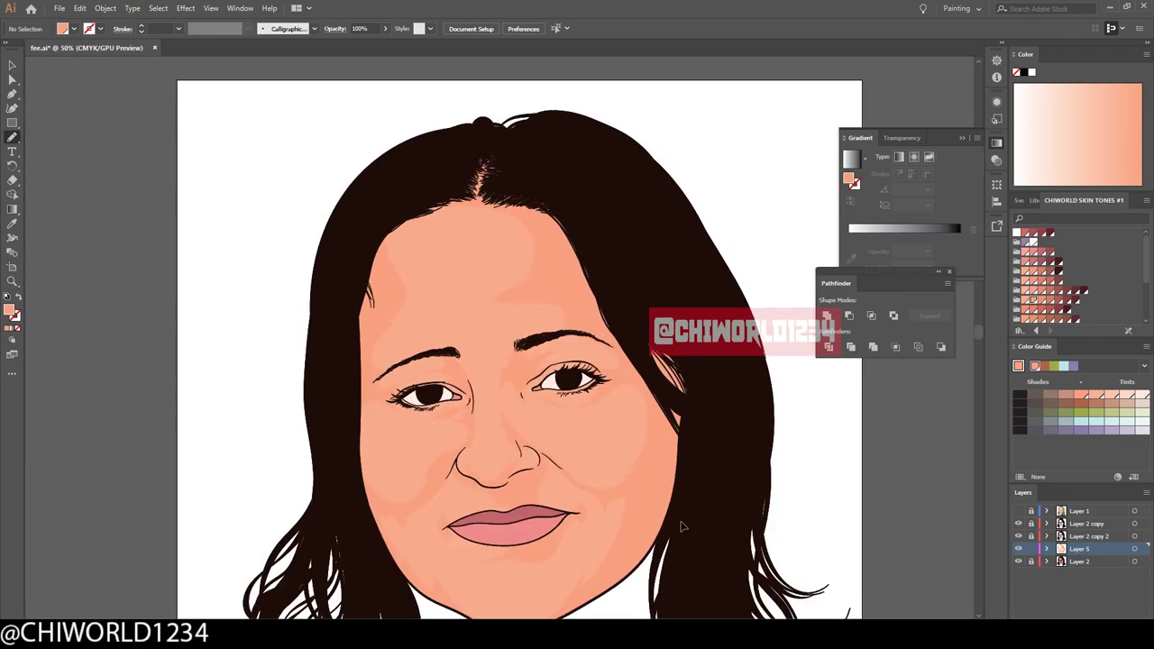
pyautogui.hotkey('ctrl', 'l')
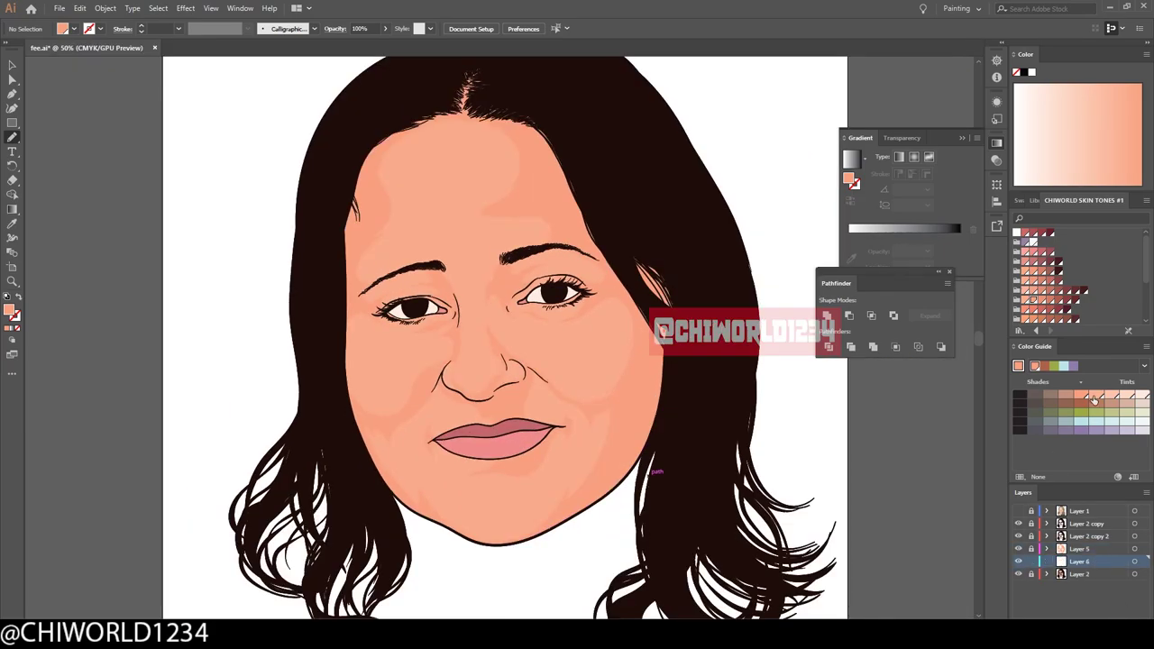
pyautogui.hotkey('ctrl', '=')
pyautogui.hotkey('ctrl', '=')
pyautogui.hotkey('ctrl', '=')
pyautogui.scroll(1, 241, 296)
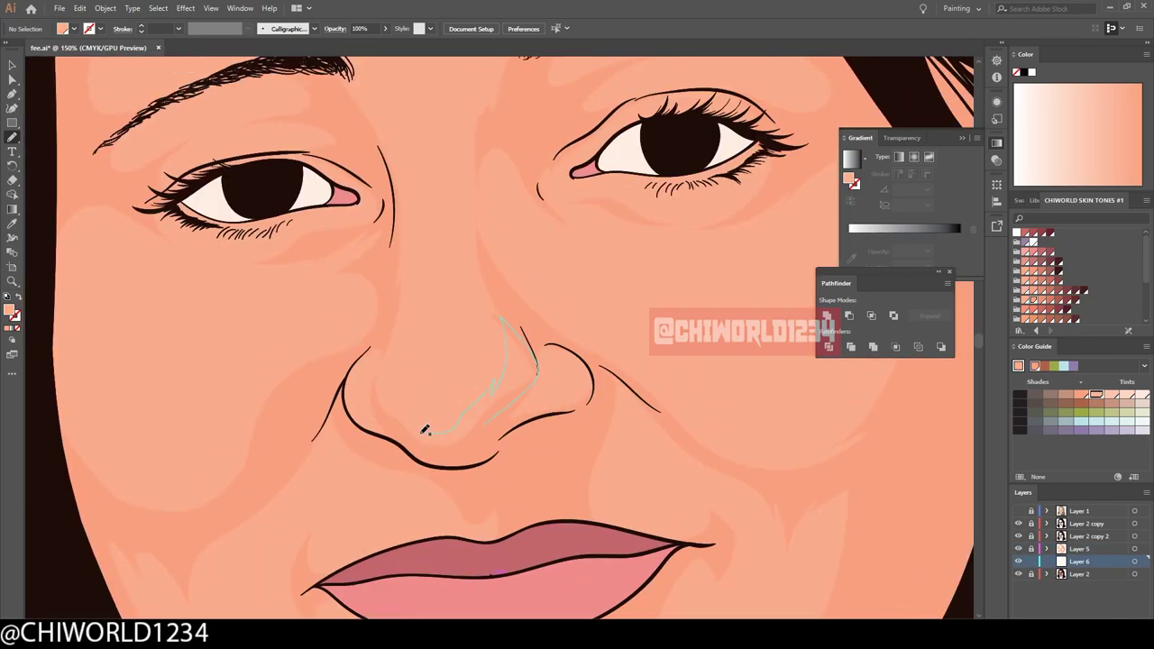
pyautogui.press('v')
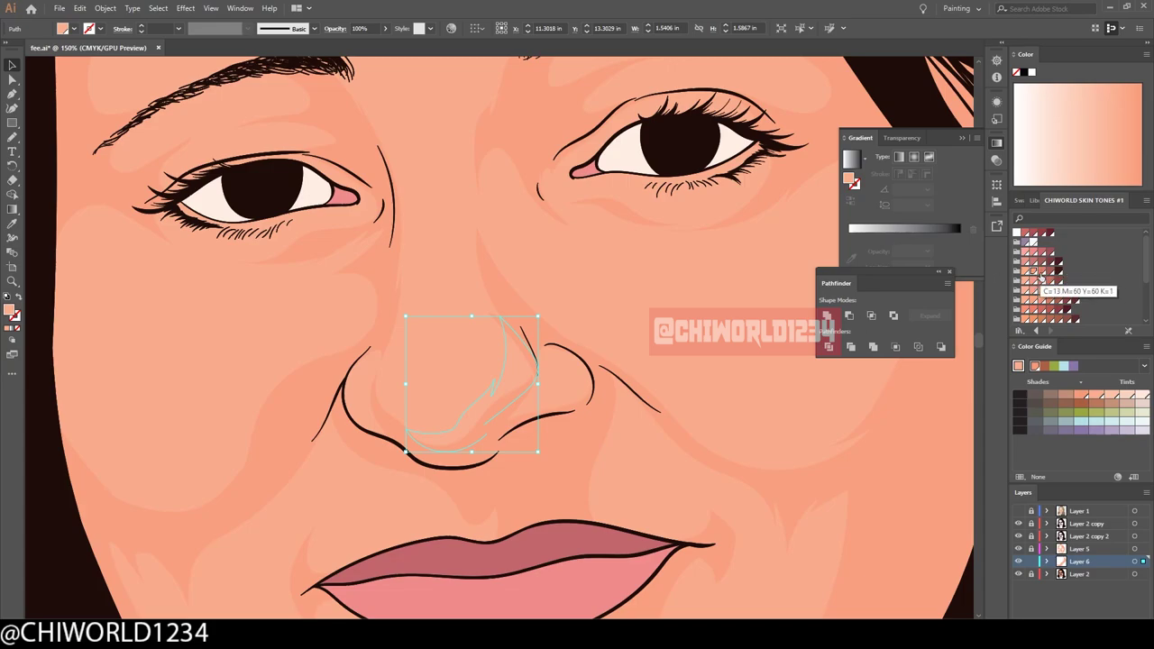
pyautogui.click(1037, 273)
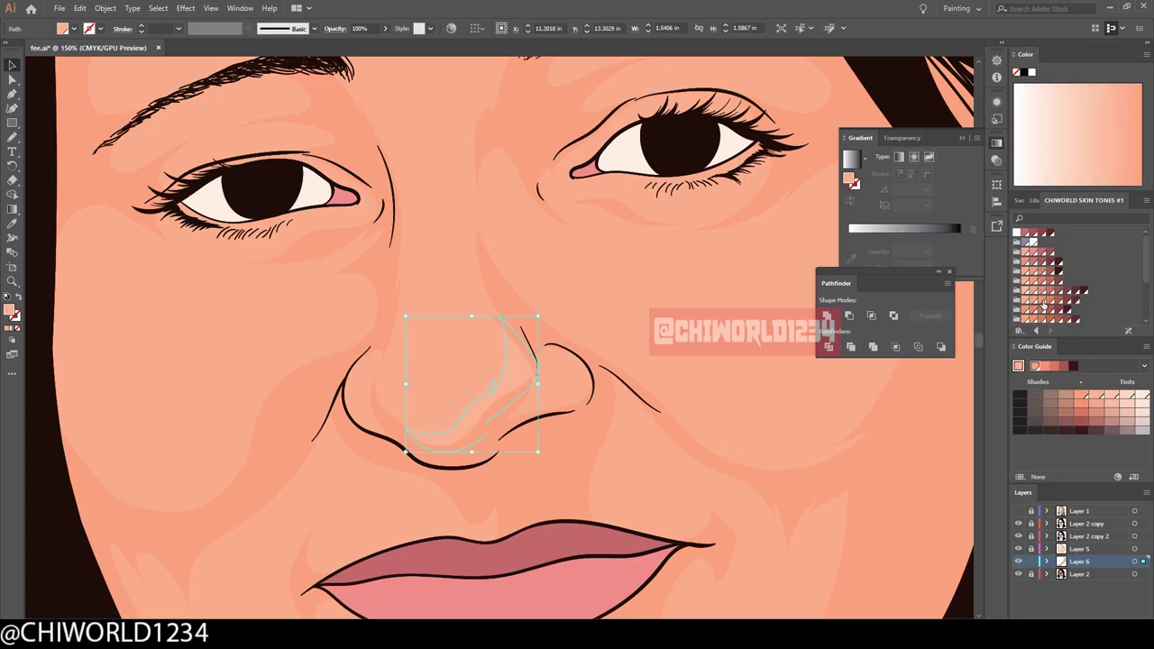
# Try darker skin-tone swatches on the nose shape, then deselect and review the face.
pyautogui.scroll(-2, 1042, 289)
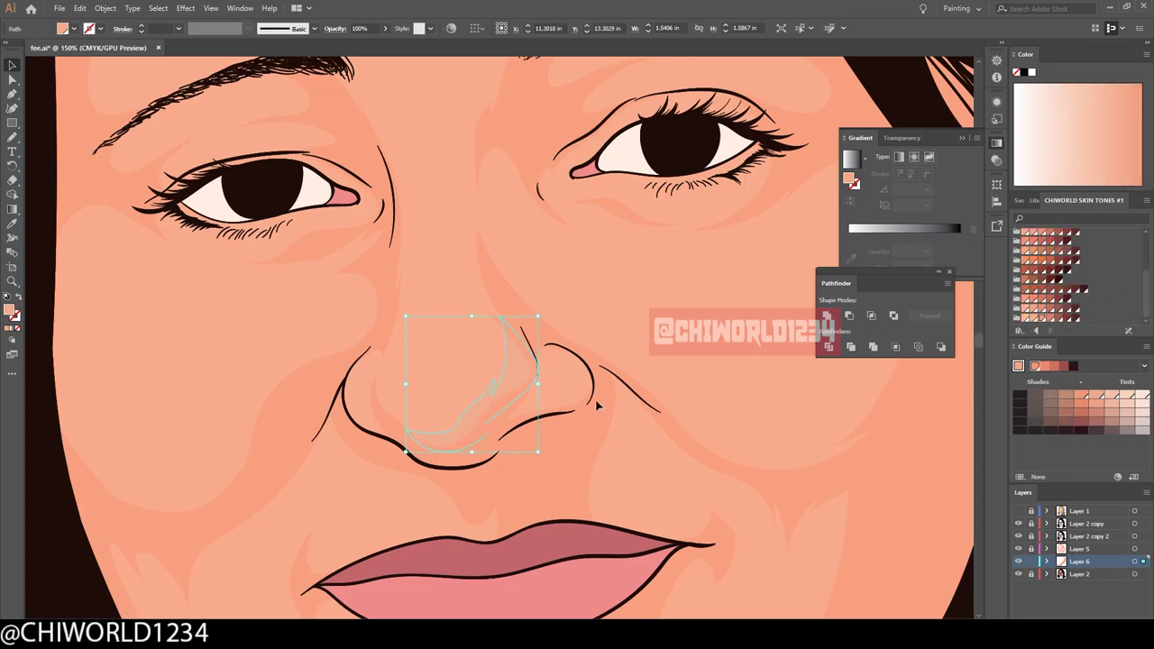
pyautogui.hotkey('ctrl', '+')
pyautogui.click(1041, 284)
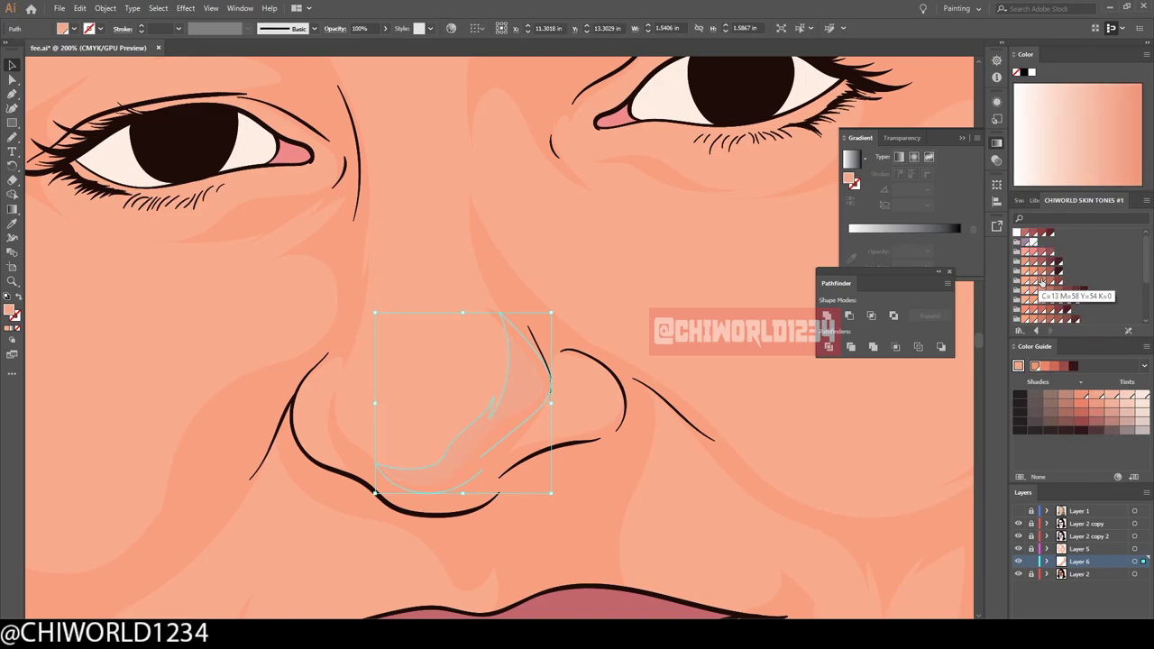
pyautogui.click(1041, 285)
pyautogui.hotkey('ctrl', 'shift', 'a')
pyautogui.hotkey('ctrl', '-')
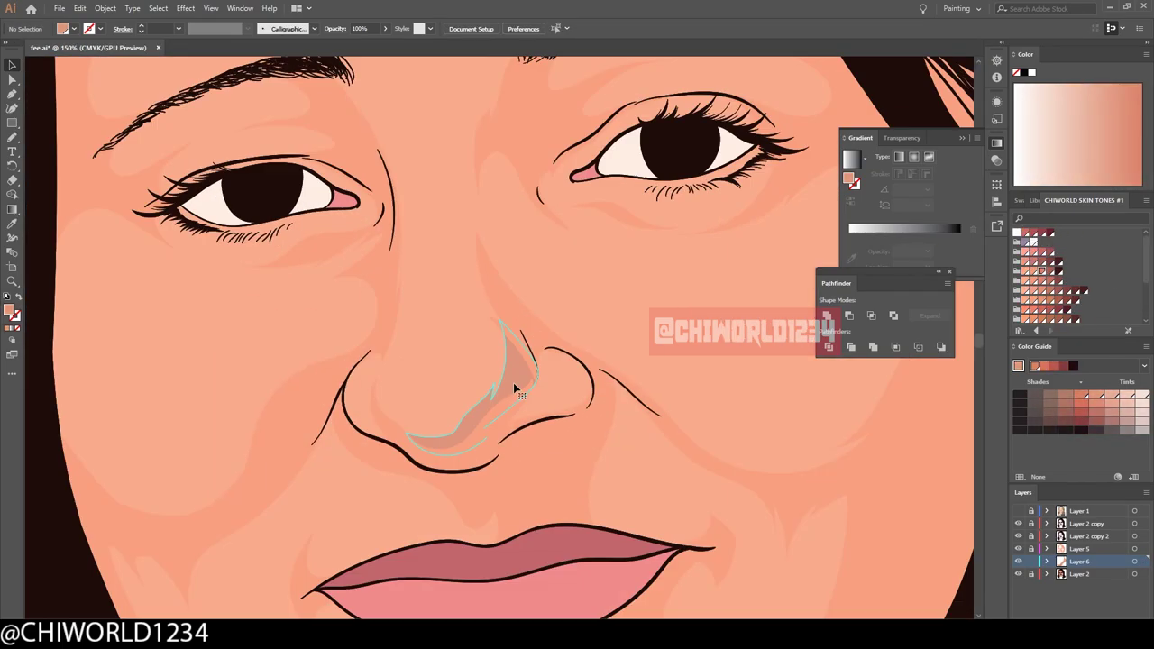
pyautogui.click(515, 389)
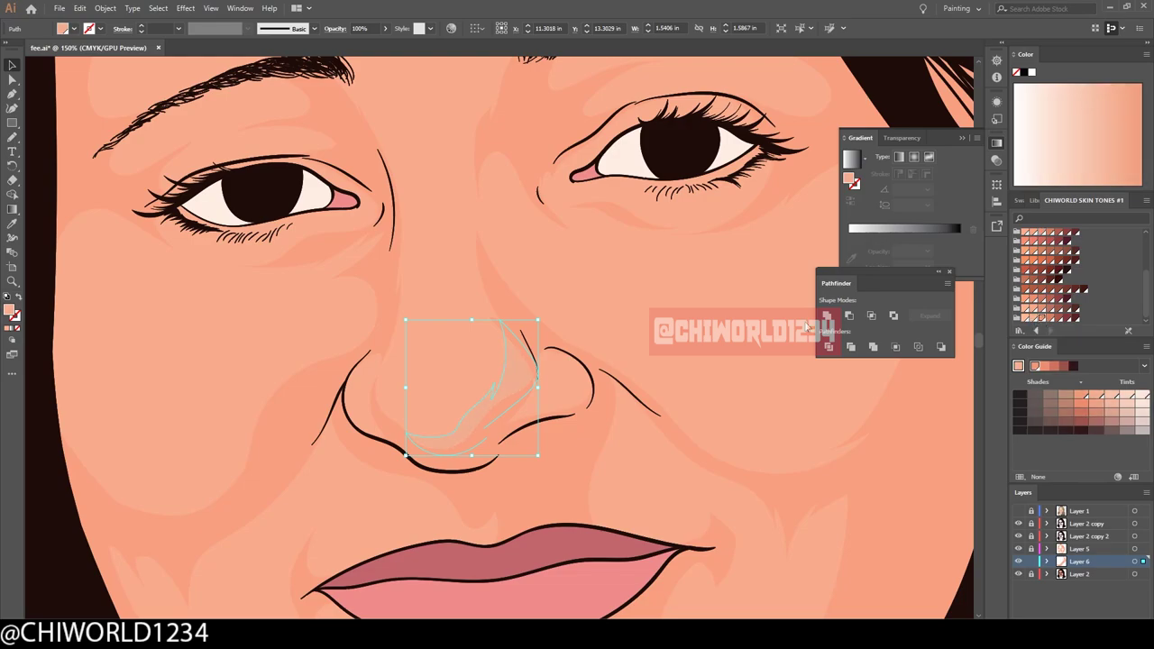
pyautogui.hotkey('ctrl', 'shift', 'a')
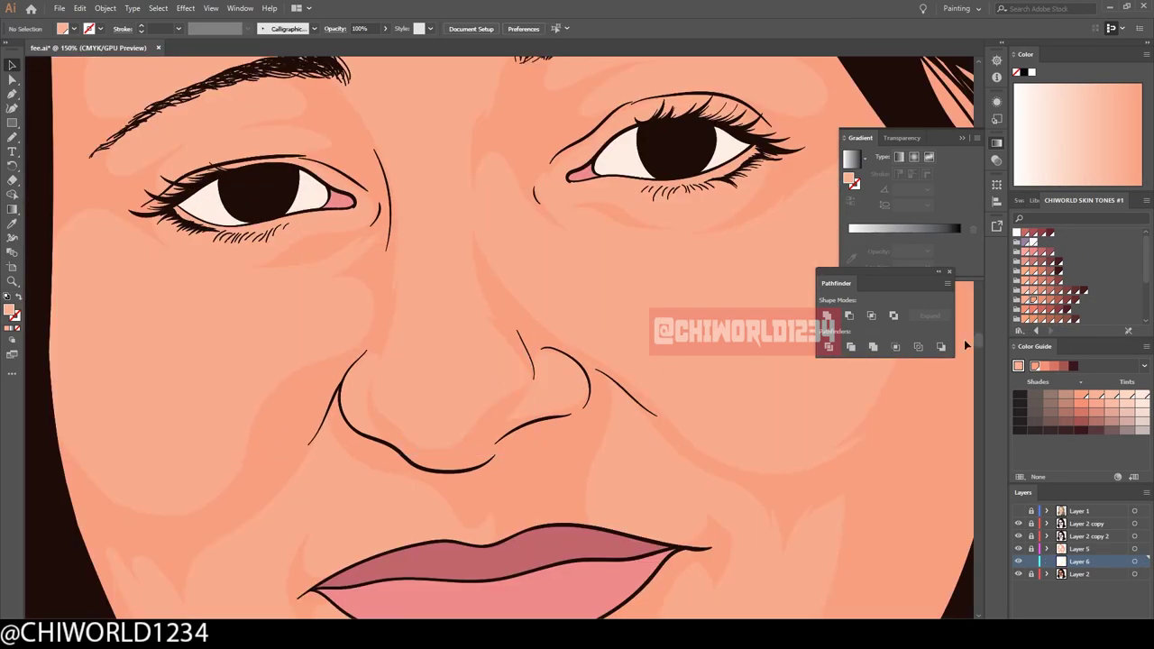
pyautogui.hotkey('ctrl', '-')
pyautogui.hotkey('ctrl', '-')
pyautogui.press('n')
pyautogui.hotkey('ctrl', '+')
pyautogui.hotkey('ctrl', '+')
pyautogui.hotkey('ctrl', '+')
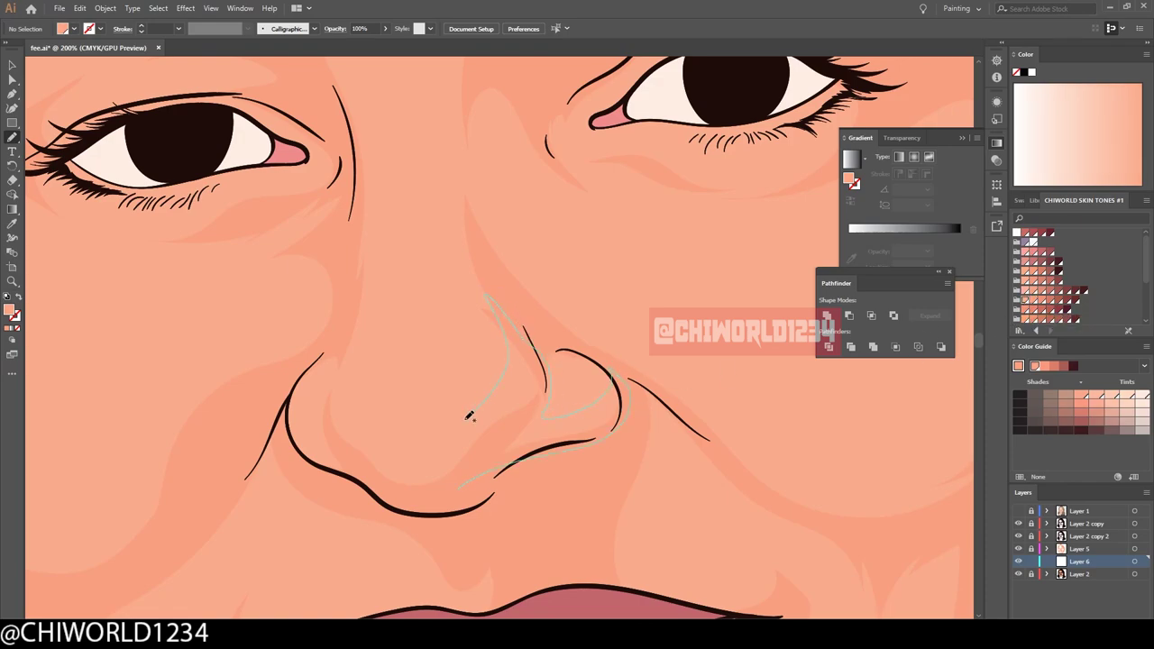
# Open Adjust Colors for the nose highlights in CMYK mode and enter trial values.
pyautogui.press('v')
pyautogui.click(505, 361)
pyautogui.click(79, 8)
pyautogui.click(334, 250)
pyautogui.click(87, 38)
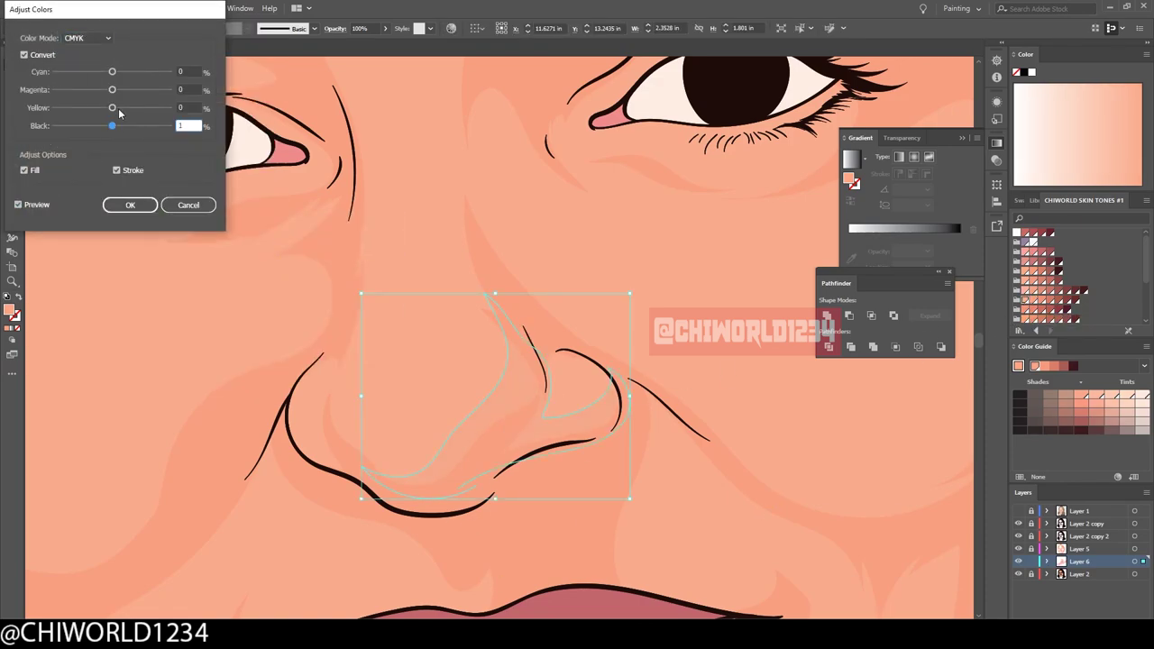
pyautogui.hotkey('shift', 'Tab')
pyautogui.hotkey('shift', 'Tab')
pyautogui.write('3')
pyautogui.hotkey('shift', 'Tab')
pyautogui.write('-17')
pyautogui.press('Tab')
pyautogui.press('Tab')
pyautogui.write('5')
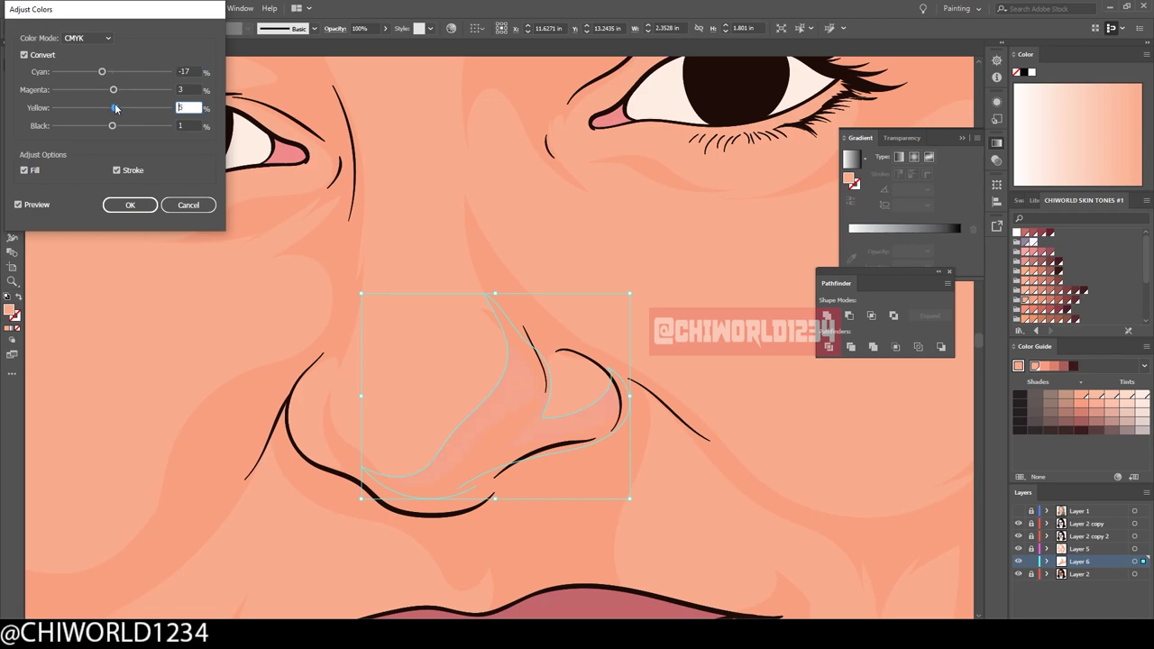
pyautogui.press('Tab')
pyautogui.write('-32')
# Set the adjustment to C -10, M -2, Y +2, K +1, apply it, and deselect.
pyautogui.hotkey('shift', 'Tab')
pyautogui.hotkey('shift', 'Tab')
pyautogui.write('-2')
pyautogui.press('Tab')
pyautogui.write('-1')
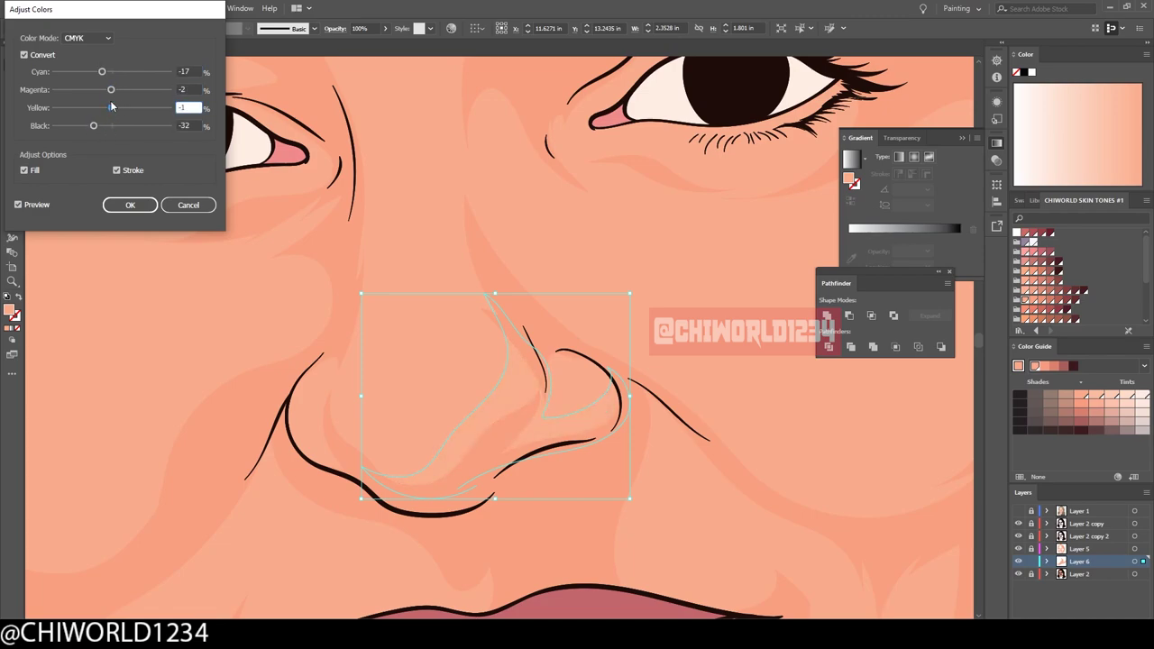
pyautogui.hotkey('shift', 'Tab')
pyautogui.hotkey('shift', 'Tab')
pyautogui.write('-10')
pyautogui.press('Tab')
pyautogui.press('Tab')
pyautogui.press('Tab')
pyautogui.write('1')
pyautogui.hotkey('shift', 'Tab')
pyautogui.write('2')
pyautogui.press('Return')
pyautogui.hotkey('ctrl', 'shift', 'a')
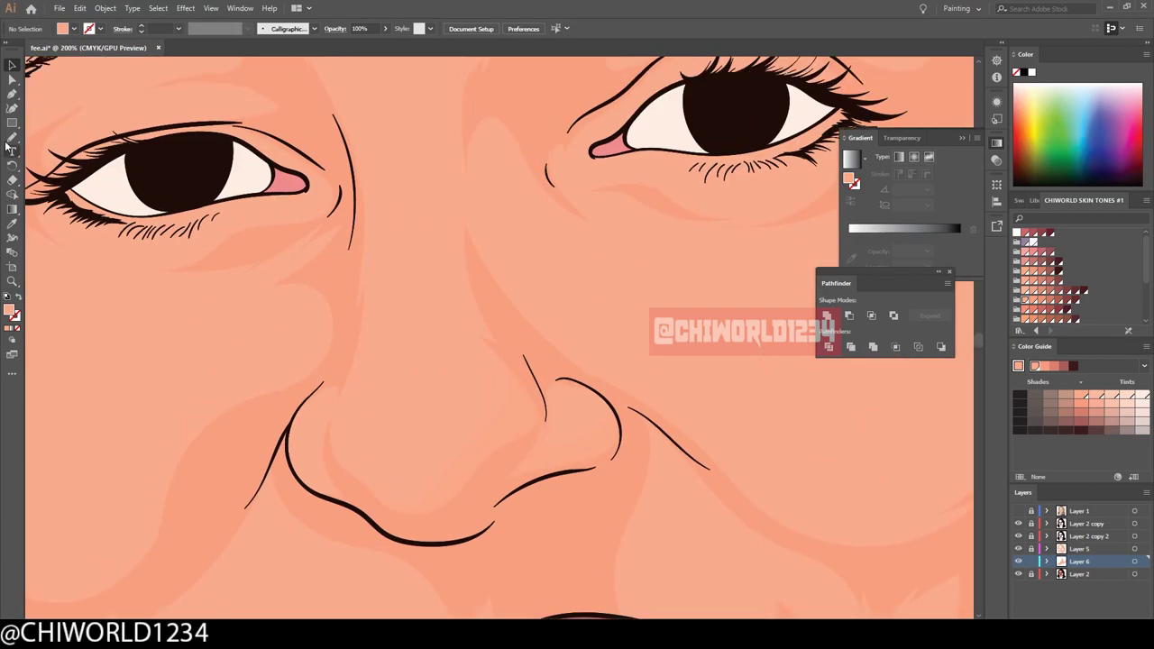
# Draw a pale peach highlight path on the cheek beside the nose with the freehand tool.
pyautogui.click(12, 140)
pyautogui.scroll(-1, 404, 338)
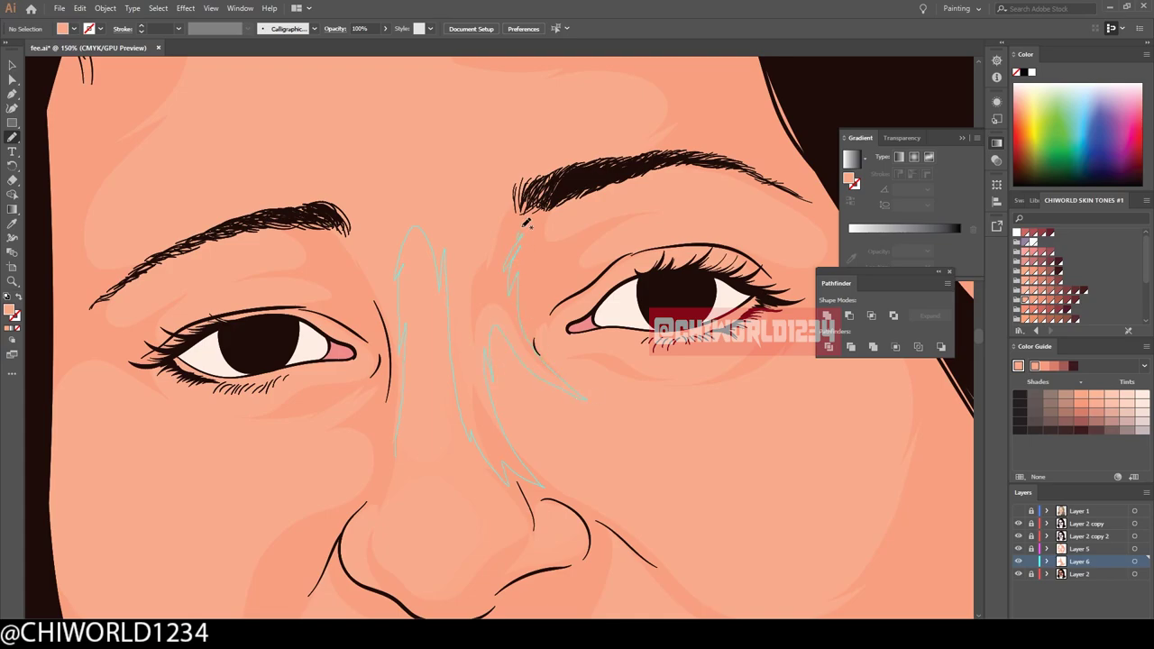
pyautogui.scroll(-3, 526, 222)
pyautogui.scroll(2, 442, 364)
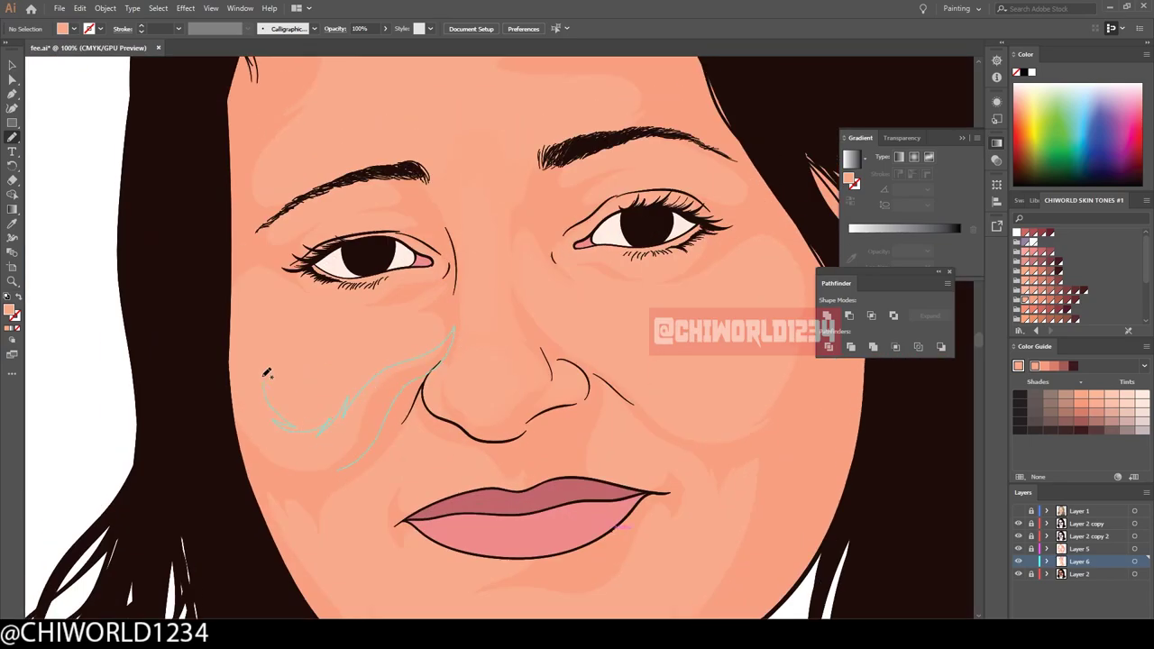
pyautogui.scroll(-2, 249, 251)
pyautogui.scroll(2, 442, 333)
pyautogui.moveTo(449, 347); pyautogui.dragTo(434, 312)
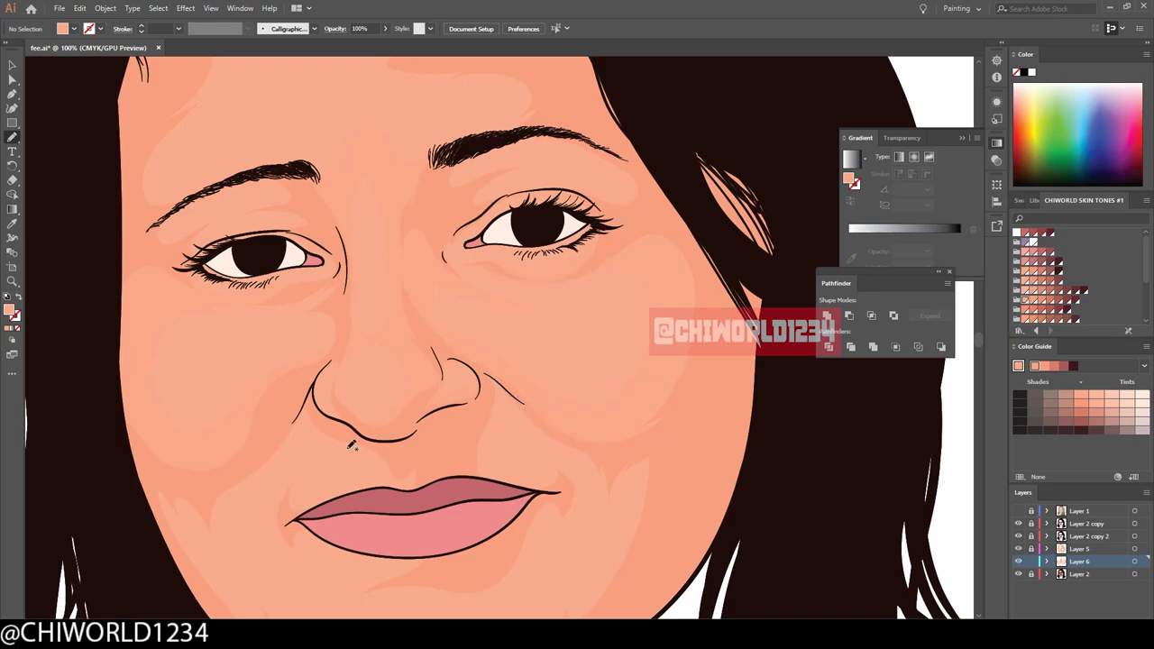
pyautogui.scroll(-2, 349, 451)
pyautogui.scroll(2, 633, 442)
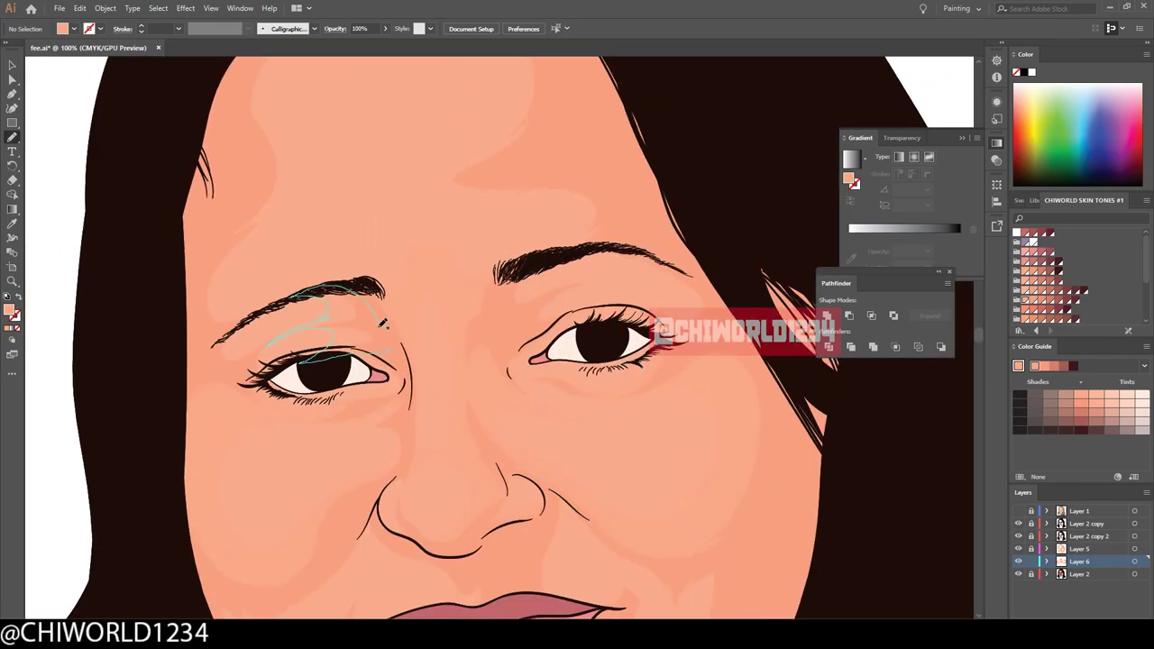
pyautogui.scroll(-2, 383, 323)
pyautogui.scroll(2, 618, 365)
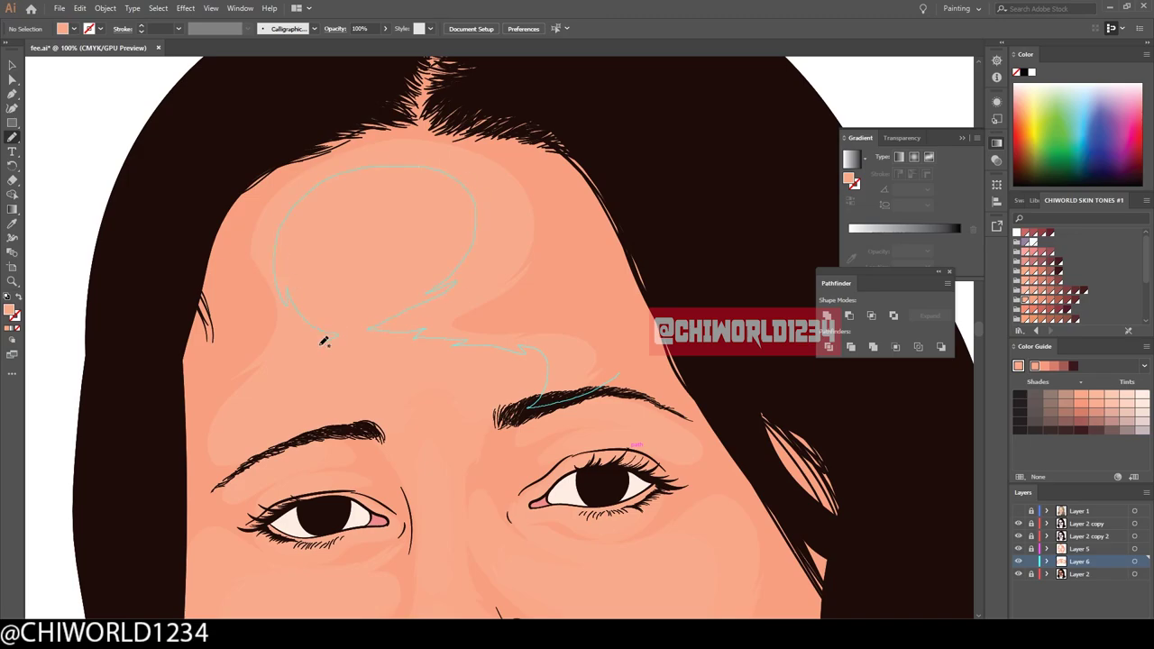
pyautogui.scroll(-2, 271, 483)
pyautogui.scroll(2, 442, 386)
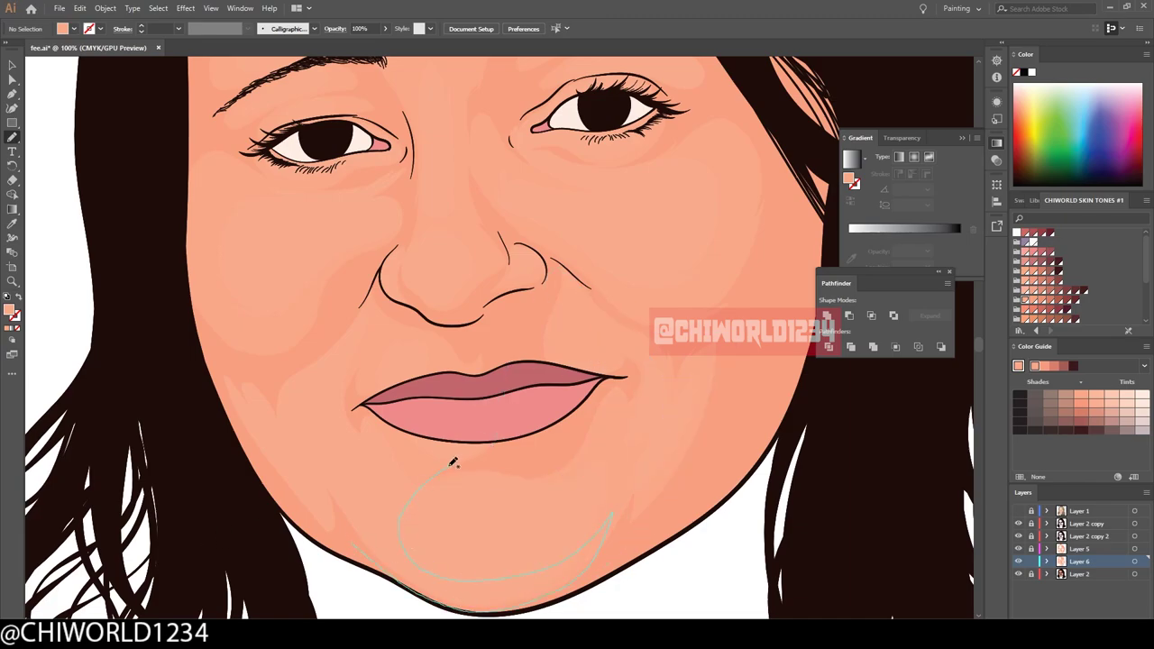
pyautogui.scroll(-1, 321, 442)
pyautogui.scroll(-2, 737, 526)
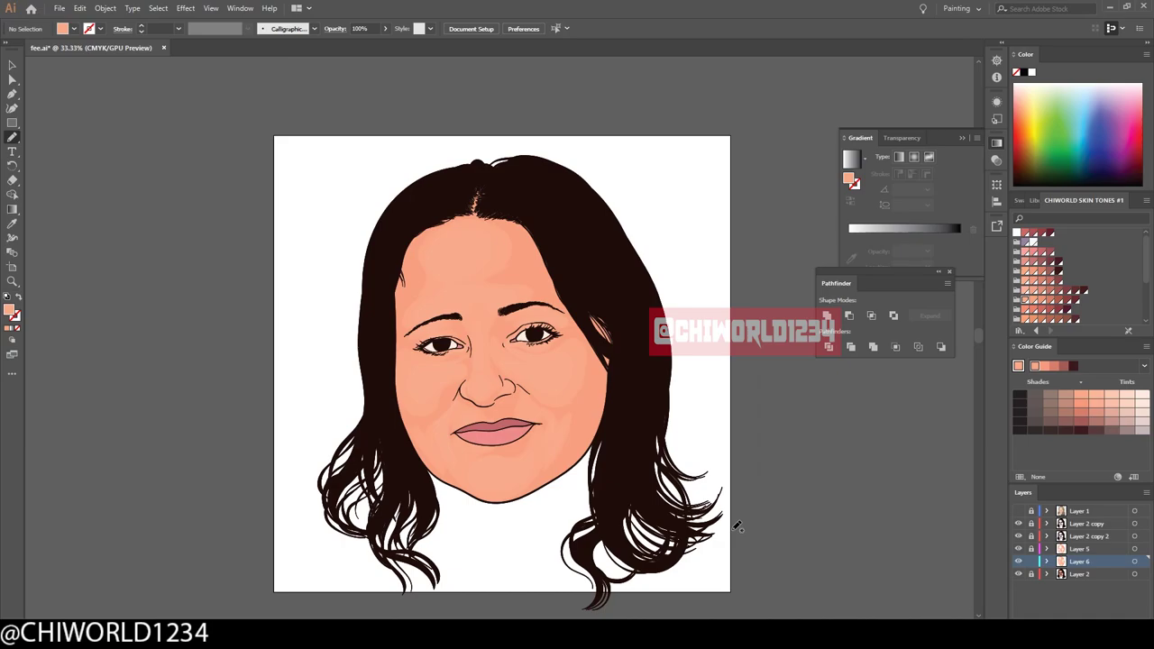
# Add Layer 7 and paint a pale highlight stripe down the nose bridge.
pyautogui.hotkey('ctrl', 'l')
pyautogui.scroll(2, 506, 345)
pyautogui.scroll(2, 487, 361)
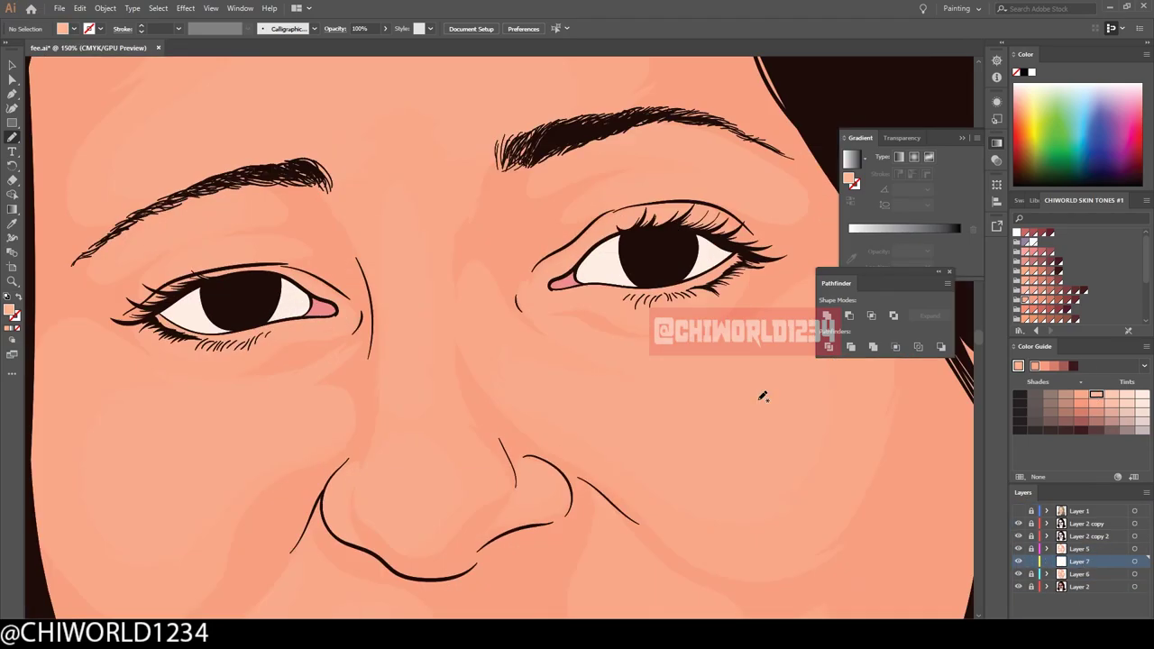
pyautogui.scroll(-1, 349, 371)
pyautogui.scroll(-1, 350, 371)
pyautogui.scroll(-1, 451, 361)
pyautogui.moveTo(454, 294); pyautogui.dragTo(454, 422)
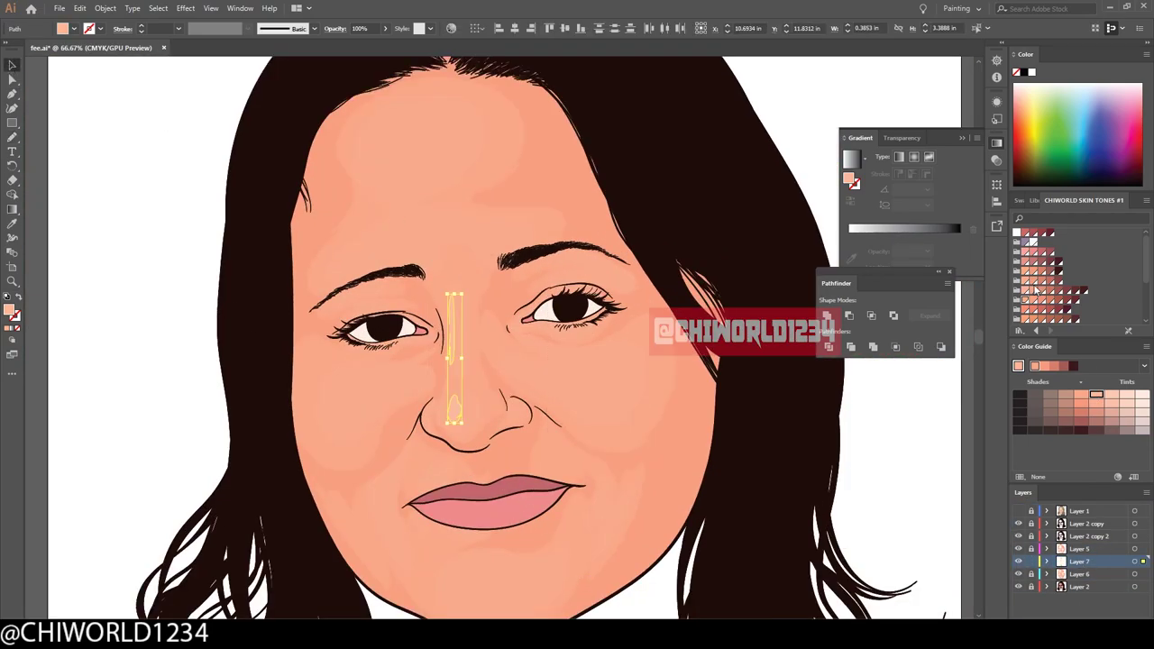
pyautogui.press('v')
pyautogui.click(544, 412)
pyautogui.scroll(-1, 505, 406)
pyautogui.scroll(2, 360, 415)
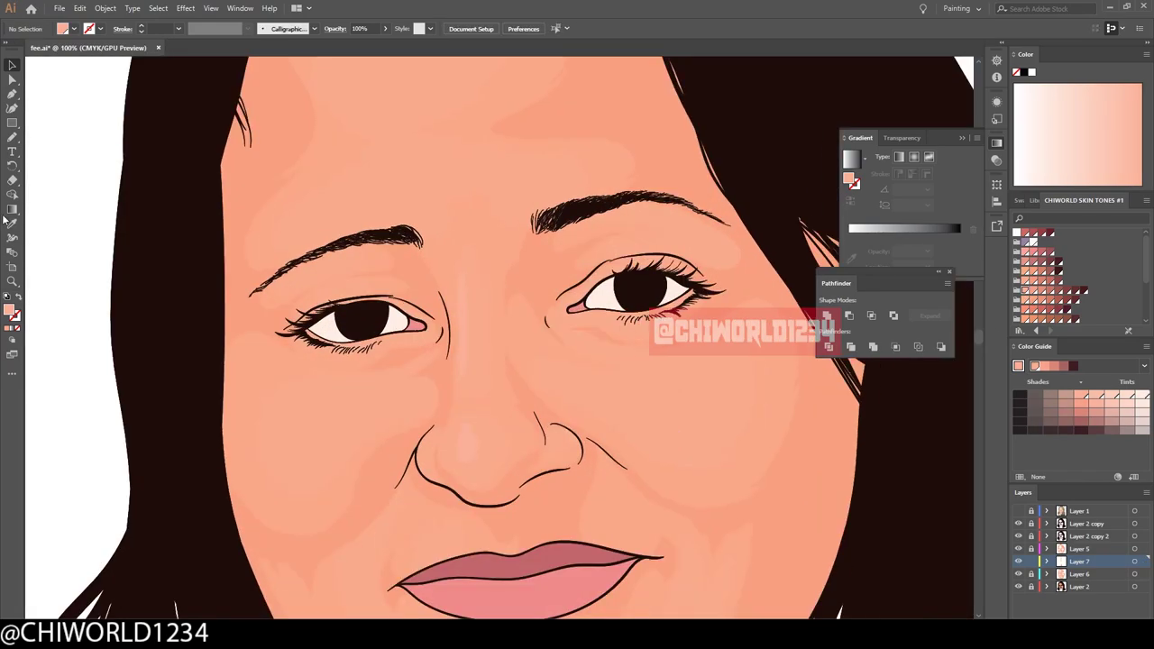
# Brush pale highlight strokes on the cheek, side of the face, forehead and chin.
pyautogui.press('b')
pyautogui.moveTo(309, 418); pyautogui.dragTo(311, 424)
pyautogui.moveTo(548, 386); pyautogui.dragTo(622, 415)
pyautogui.scroll(2, 379, 298)
pyautogui.scroll(3, 370, 302)
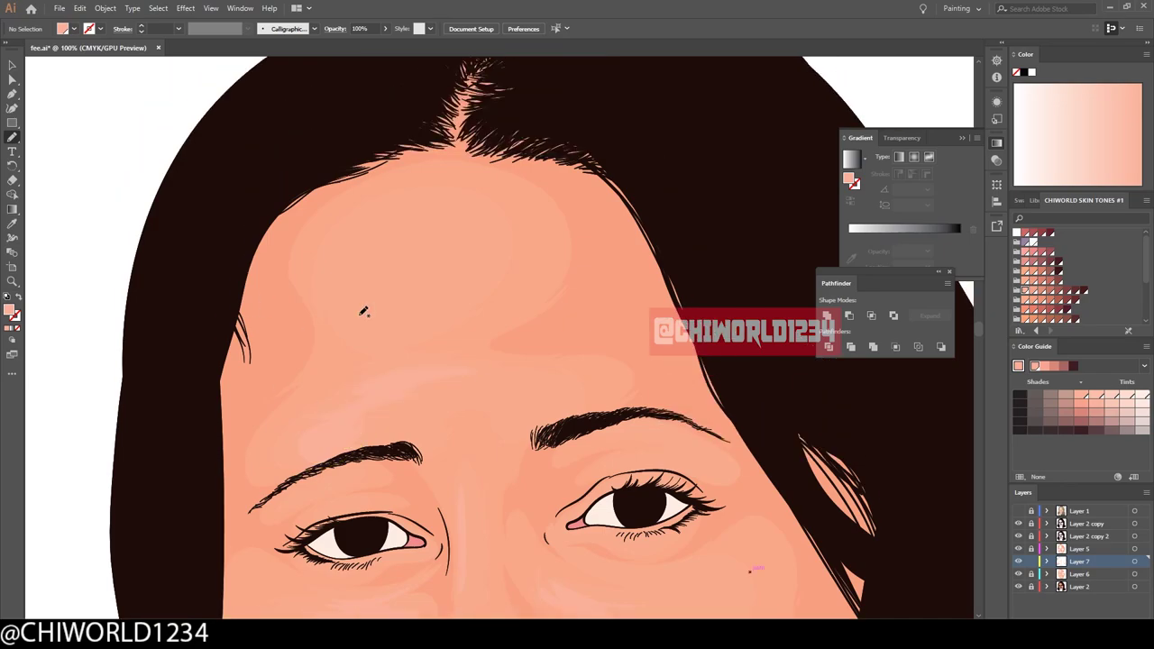
pyautogui.moveTo(402, 290); pyautogui.dragTo(408, 221)
pyautogui.scroll(-3, 451, 361)
pyautogui.scroll(3, 487, 505)
pyautogui.moveTo(492, 539); pyautogui.dragTo(459, 514)
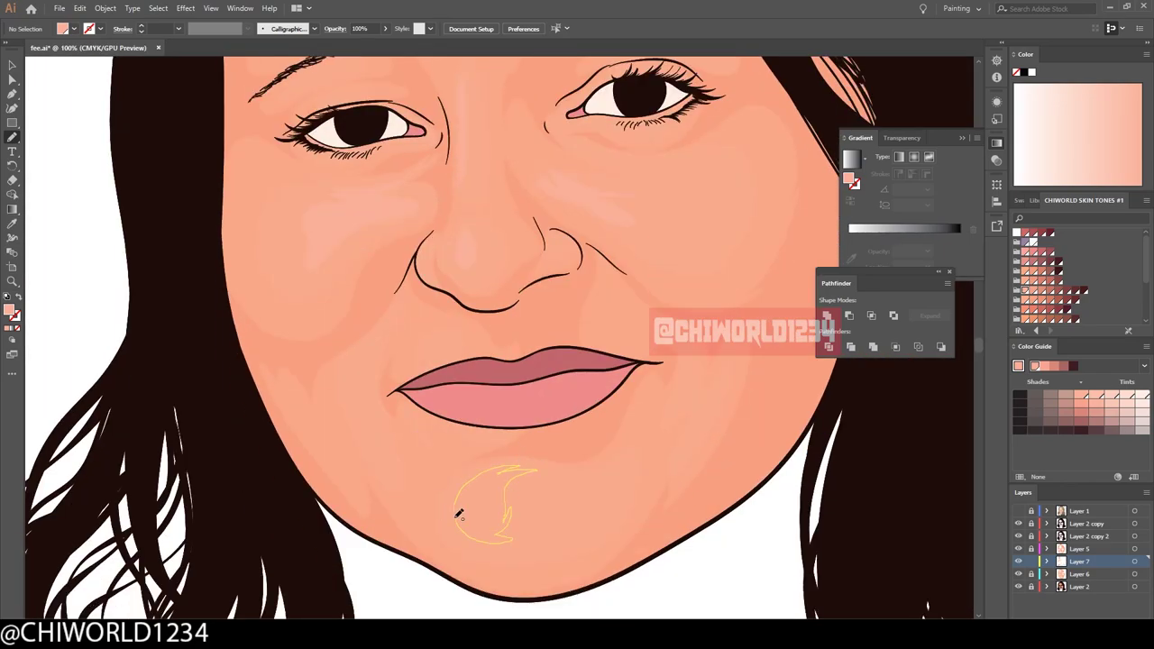
pyautogui.scroll(-2, 499, 511)
# Add a new layer and paint darker skin shading along the underside of the nose.
pyautogui.hotkey('ctrl', 'l')
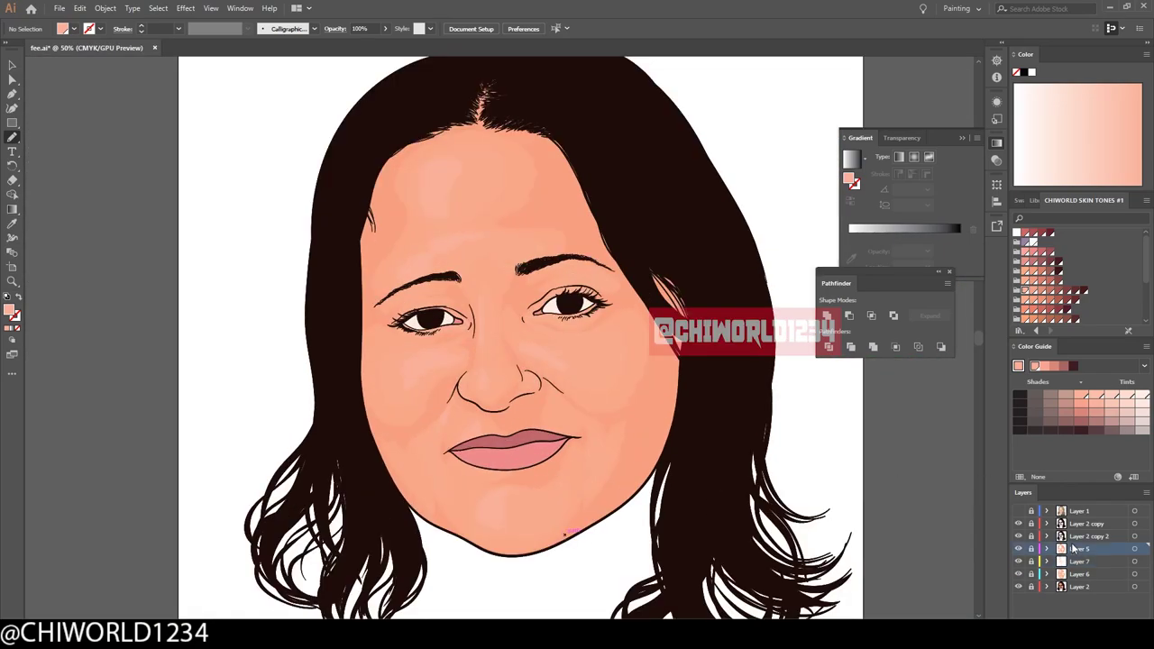
pyautogui.scroll(4, 505, 383)
pyautogui.moveTo(339, 307); pyautogui.dragTo(558, 368)
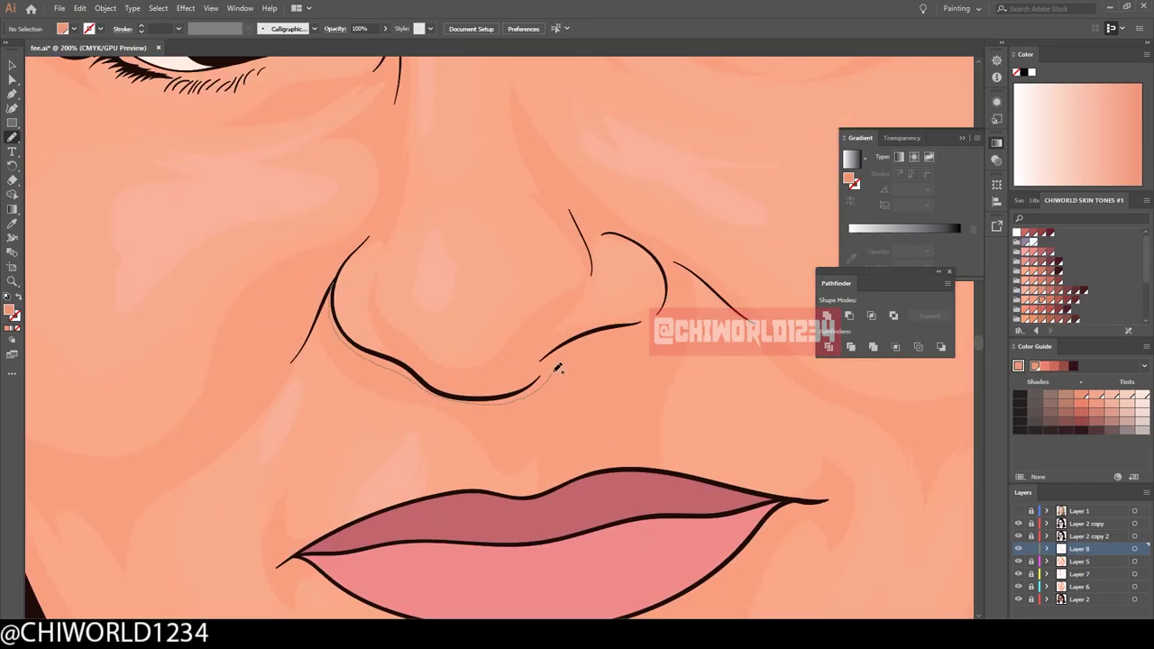
pyautogui.scroll(-3, 377, 345)
pyautogui.scroll(3, 591, 487)
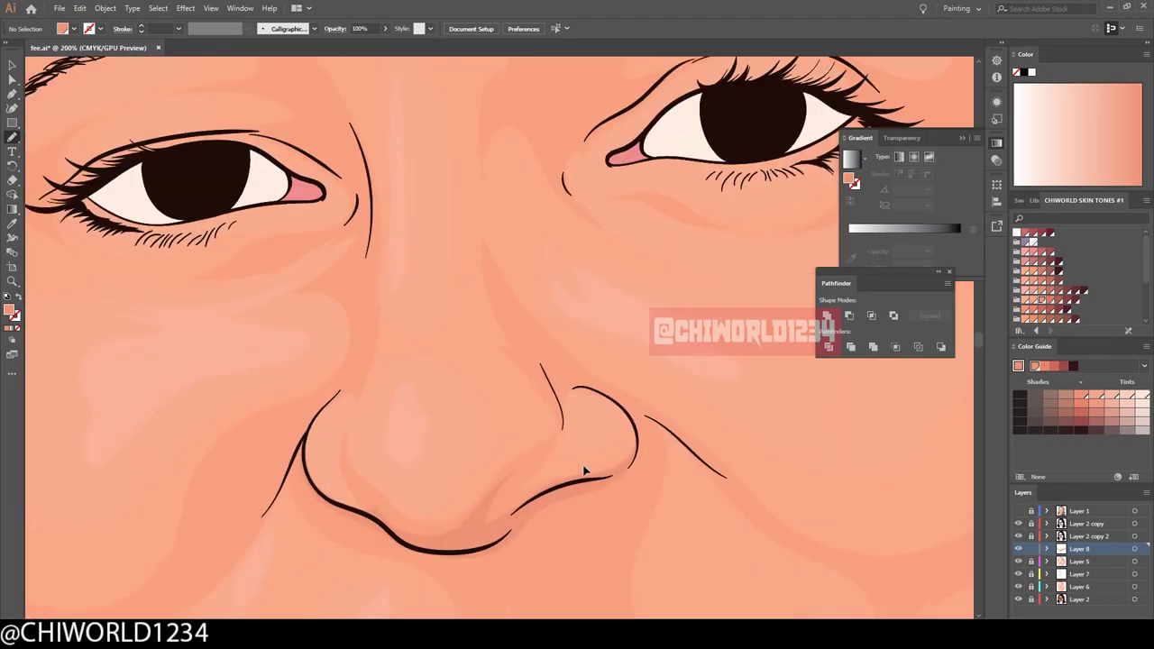
pyautogui.scroll(2, 541, 433)
pyautogui.scroll(-5, 481, 573)
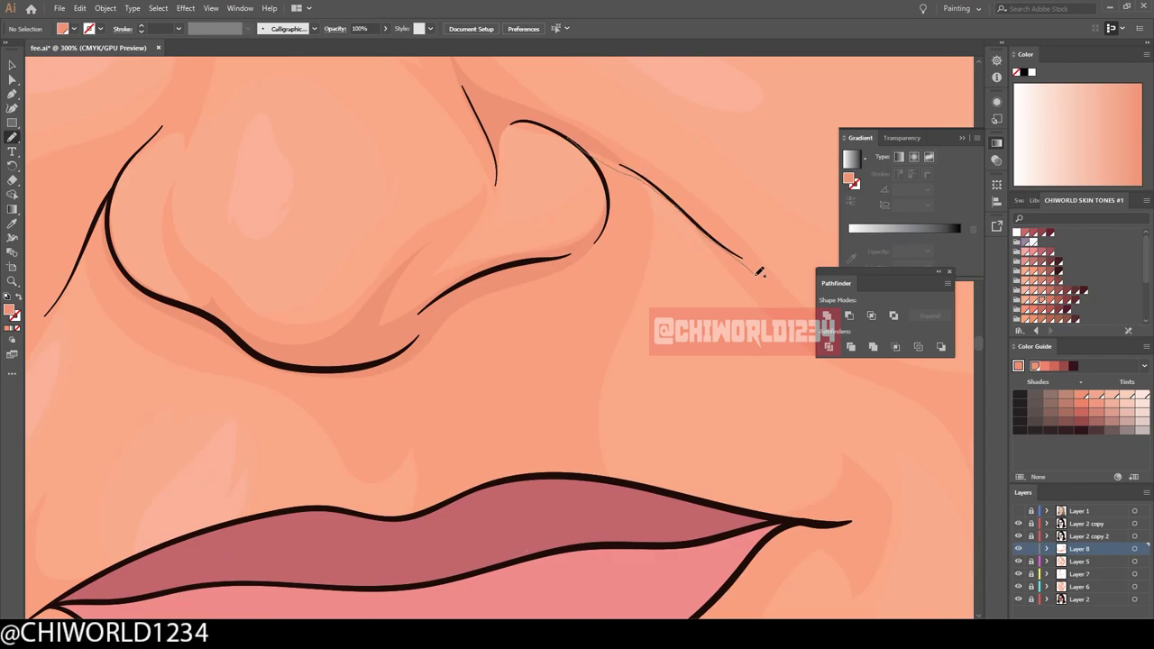
# Paint shading strokes beside the nostril, under the nose and down its side.
pyautogui.moveTo(620, 162); pyautogui.dragTo(571, 135)
pyautogui.scroll(-2, 571, 136)
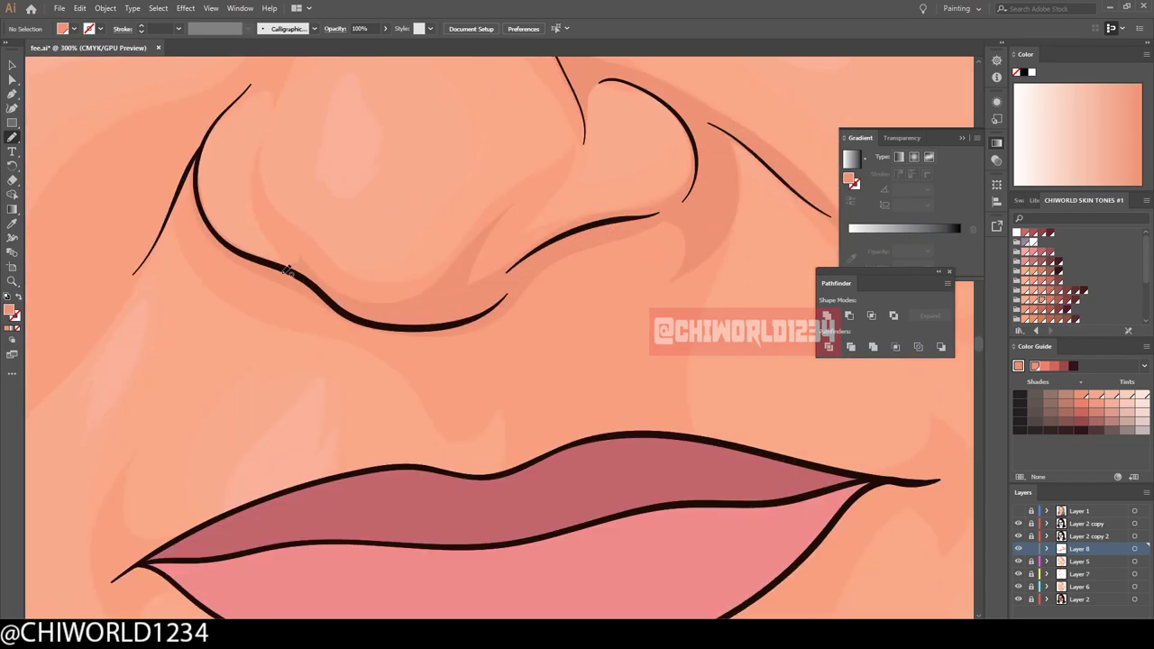
pyautogui.moveTo(388, 302); pyautogui.dragTo(610, 315)
pyautogui.scroll(-2, 478, 488)
pyautogui.scroll(-2, 600, 399)
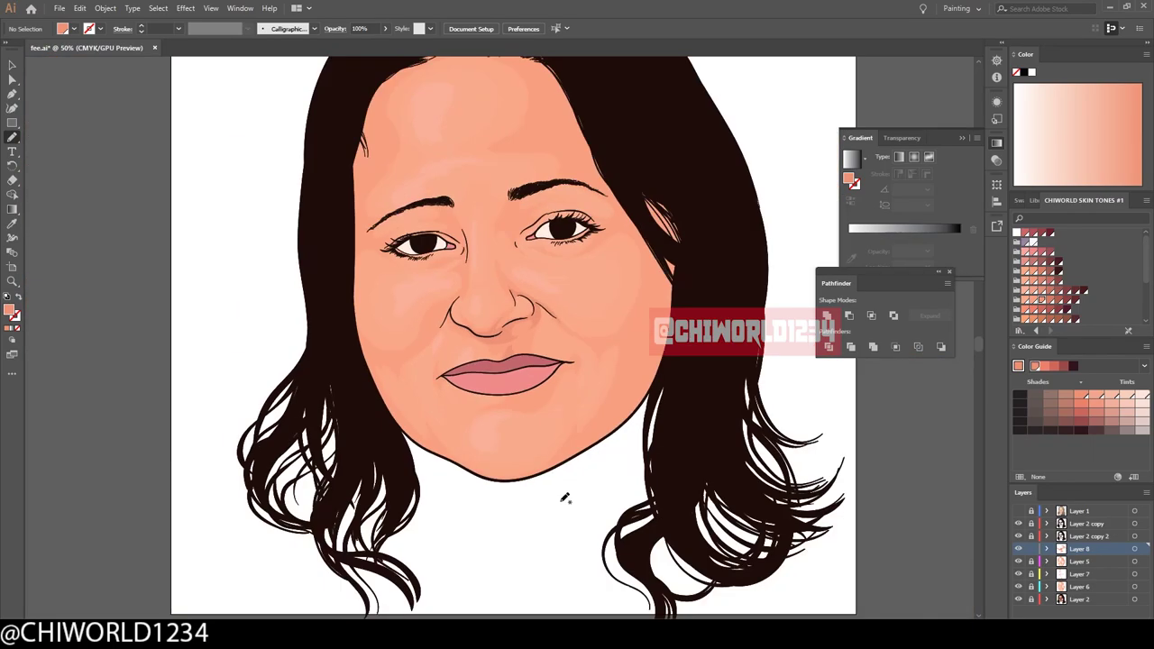
pyautogui.scroll(3, 562, 490)
pyautogui.moveTo(311, 445)
pyautogui.mouseDown()
pyautogui.moveTo(499, 217)
pyautogui.moveTo(226, 497)
pyautogui.mouseUp()
pyautogui.scroll(-4, 568, 588)
pyautogui.scroll(2, 495, 300)
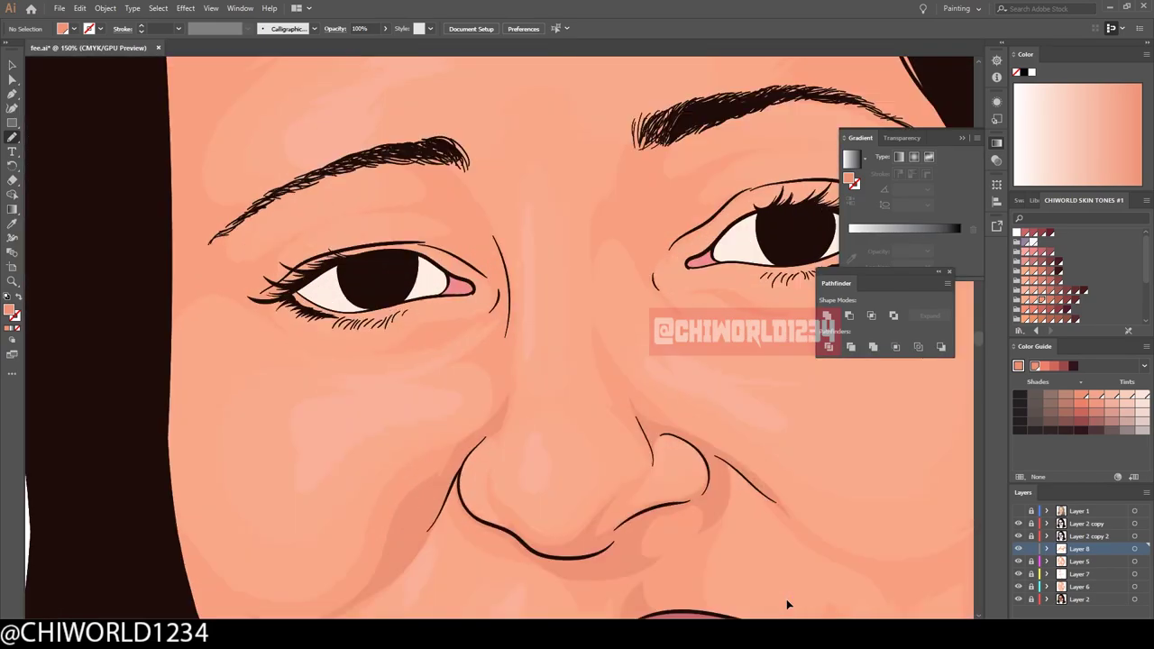
pyautogui.scroll(3, 494, 299)
# Shade under the eye, starting from its inner corner.
pyautogui.moveTo(474, 320); pyautogui.dragTo(538, 282)
pyautogui.moveTo(390, 280); pyautogui.dragTo(261, 356)
pyautogui.scroll(-5, 510, 334)
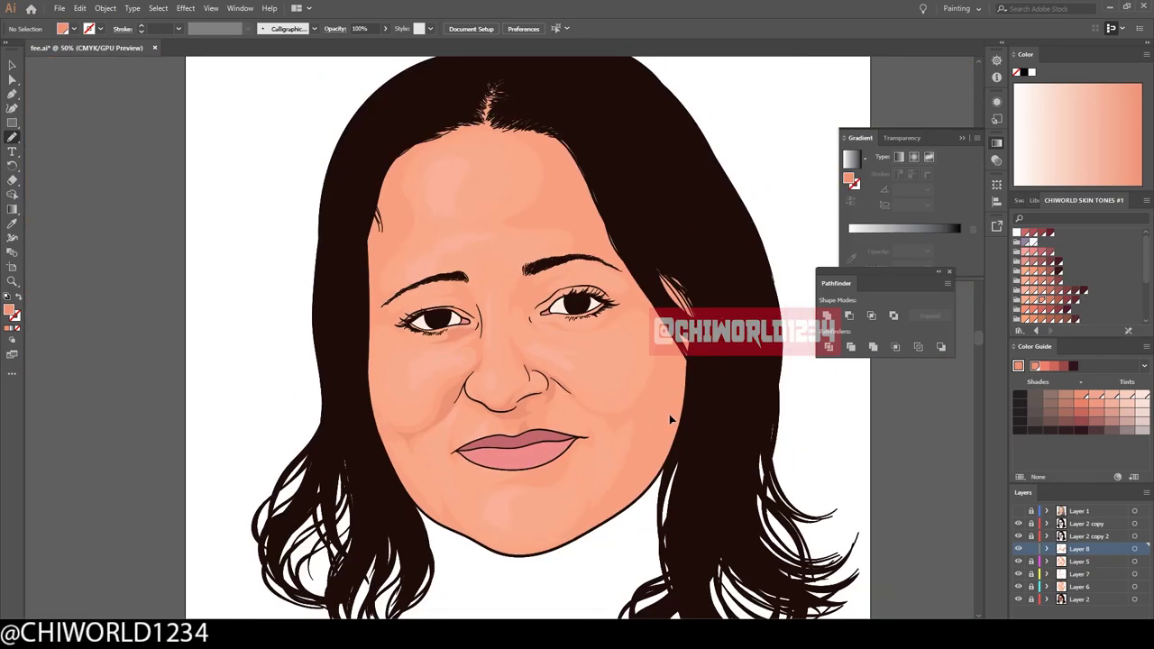
pyautogui.scroll(1, 587, 532)
pyautogui.scroll(4, 586, 532)
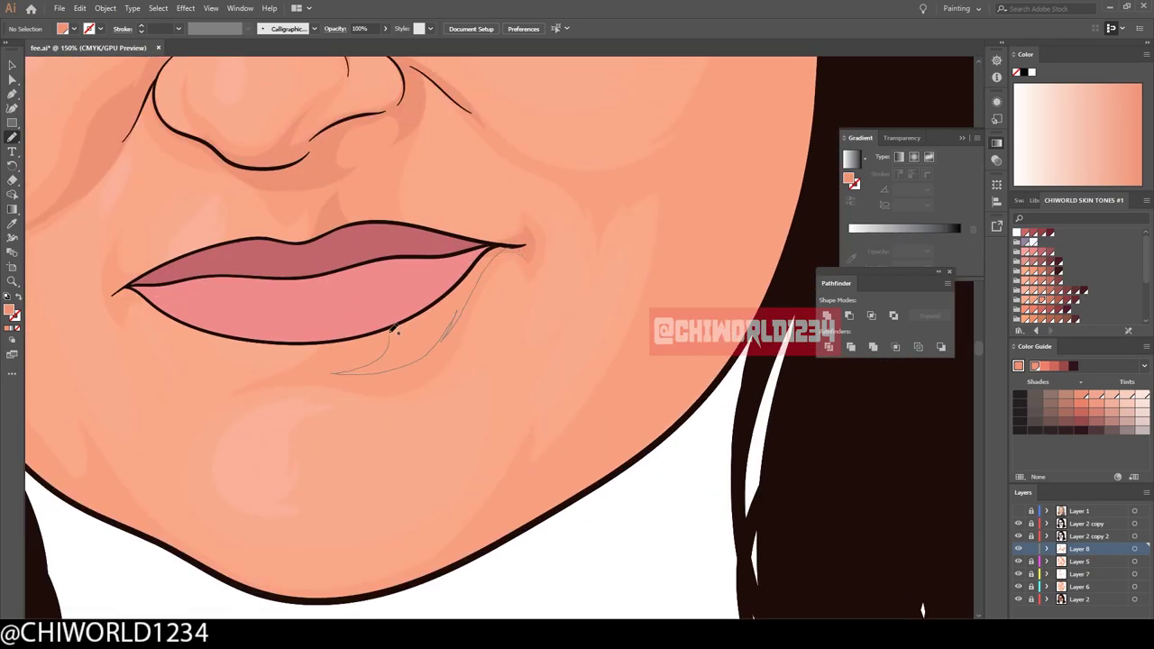
pyautogui.scroll(3, 590, 541)
pyautogui.hscroll(3, 590, 541)
# Paint shading on the cheek beside the lips and along the jawline.
pyautogui.moveTo(390, 294)
pyautogui.mouseDown()
pyautogui.moveTo(468, 309)
pyautogui.moveTo(442, 318)
pyautogui.mouseUp()
pyautogui.scroll(-4, 639, 526)
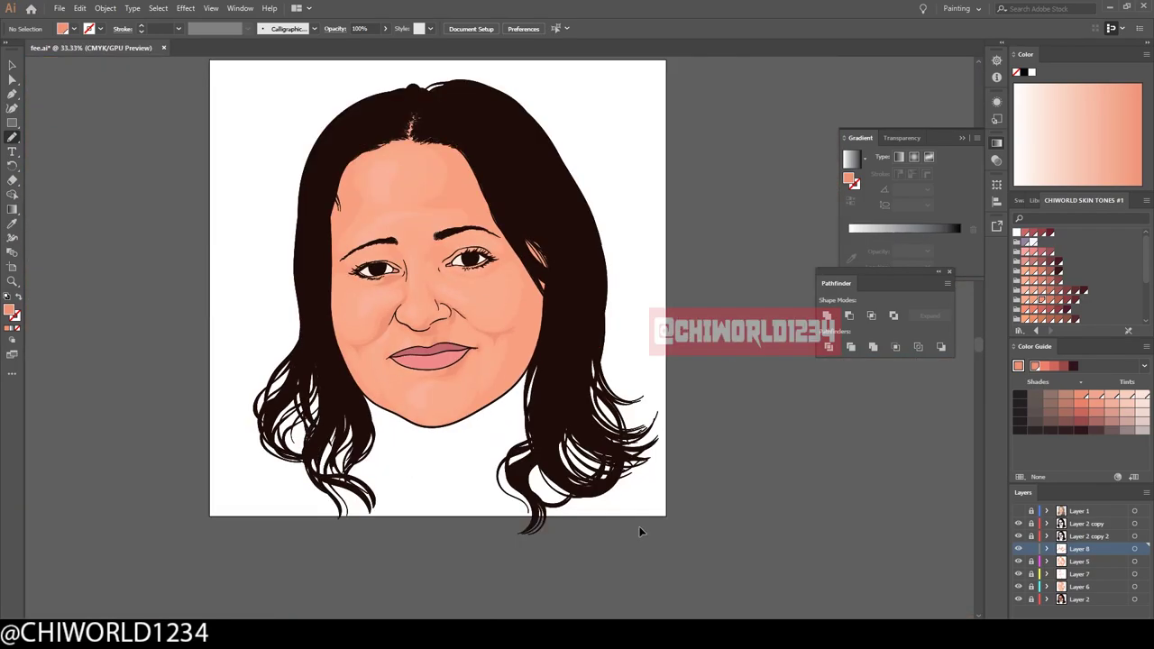
pyautogui.scroll(3, 638, 526)
pyautogui.scroll(2, 524, 613)
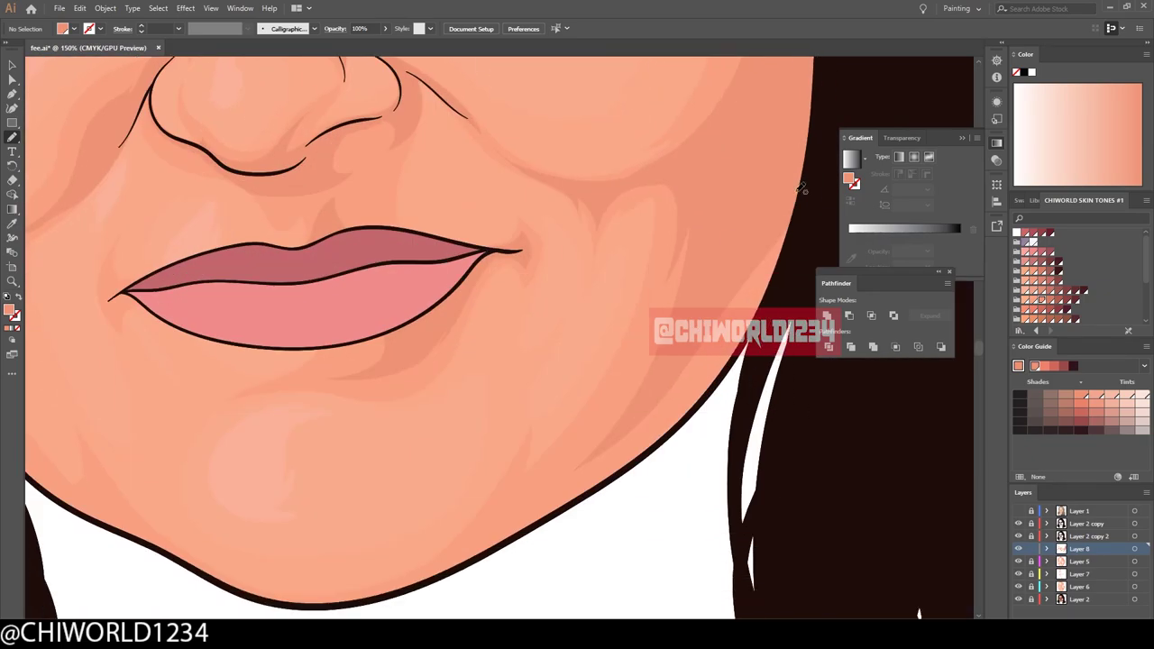
pyautogui.moveTo(478, 554); pyautogui.dragTo(748, 230)
pyautogui.scroll(-3, 590, 547)
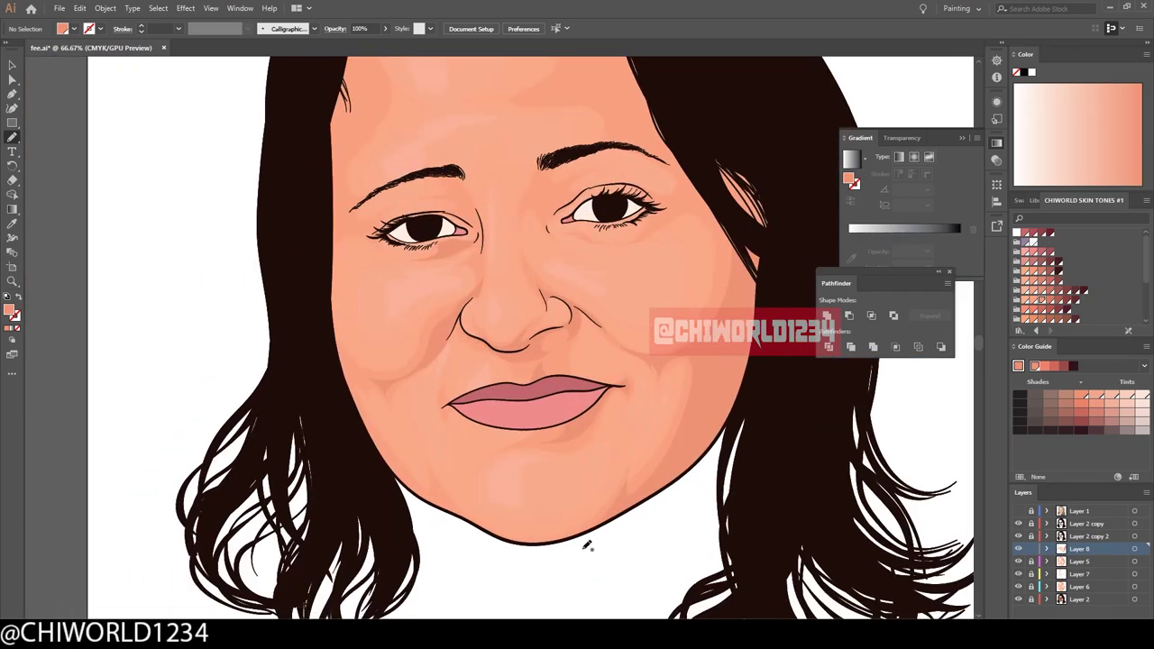
pyautogui.scroll(4, 650, 464)
# Add another shading stroke along the jaw and shade both cheeks.
pyautogui.moveTo(694, 290); pyautogui.dragTo(317, 536)
pyautogui.hscroll(-3, 317, 537)
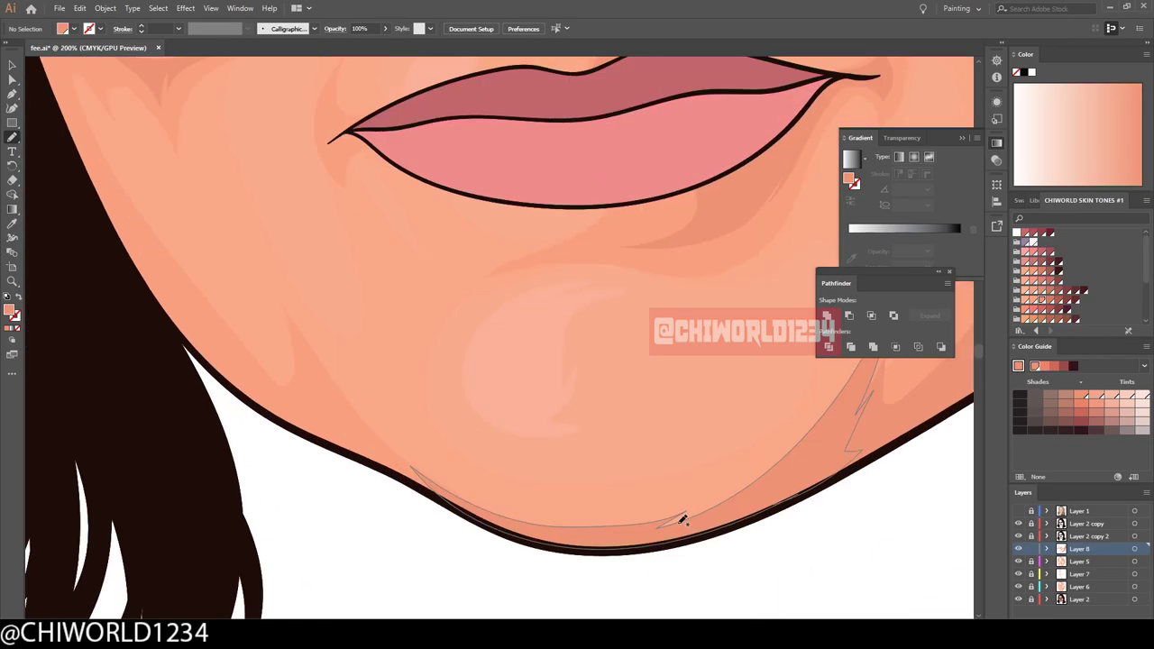
pyautogui.moveTo(487, 514); pyautogui.dragTo(259, 399)
pyautogui.scroll(-4, 459, 503)
pyautogui.scroll(4, 451, 501)
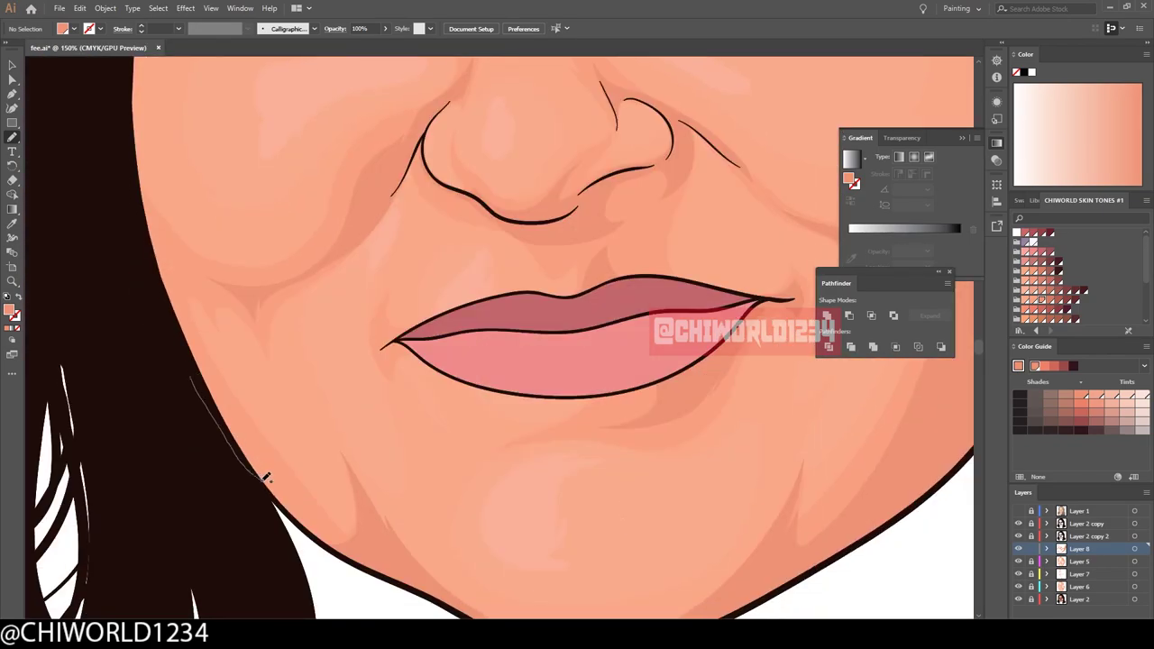
pyautogui.moveTo(370, 208); pyautogui.dragTo(179, 259)
pyautogui.scroll(-3, 179, 259)
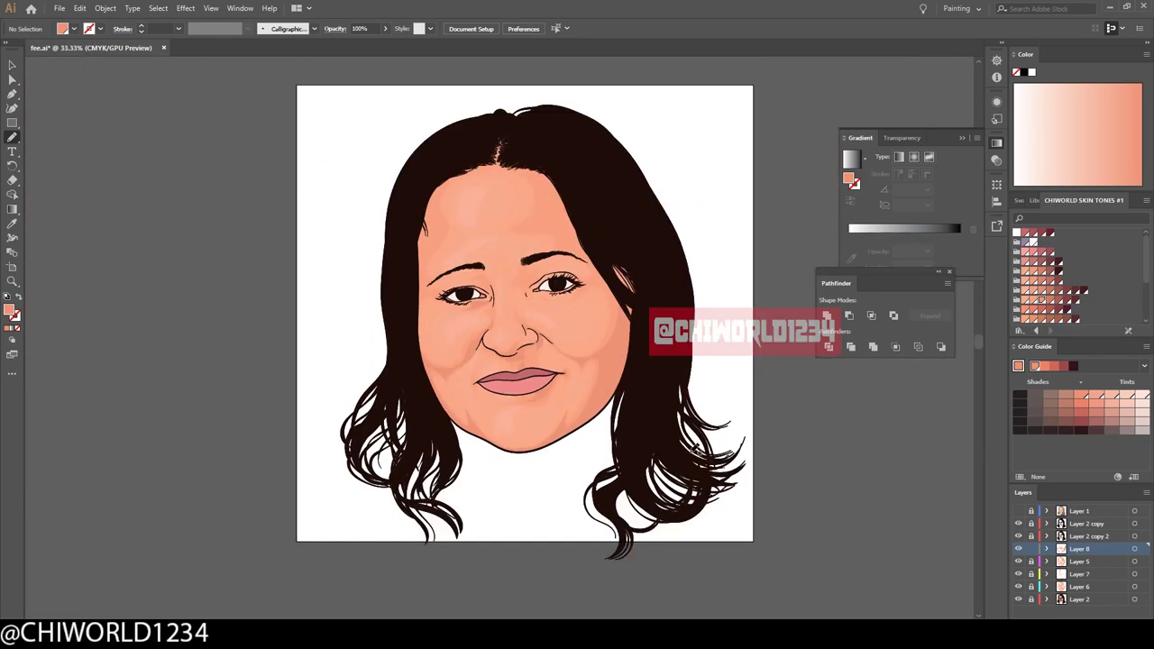
pyautogui.scroll(3, 682, 412)
# Paint thin strokes along the upper eyelid and above the left eye.
pyautogui.scroll(1, 683, 412)
pyautogui.scroll(1, 418, 597)
pyautogui.scroll(3, 418, 597)
pyautogui.moveTo(302, 346); pyautogui.dragTo(494, 390)
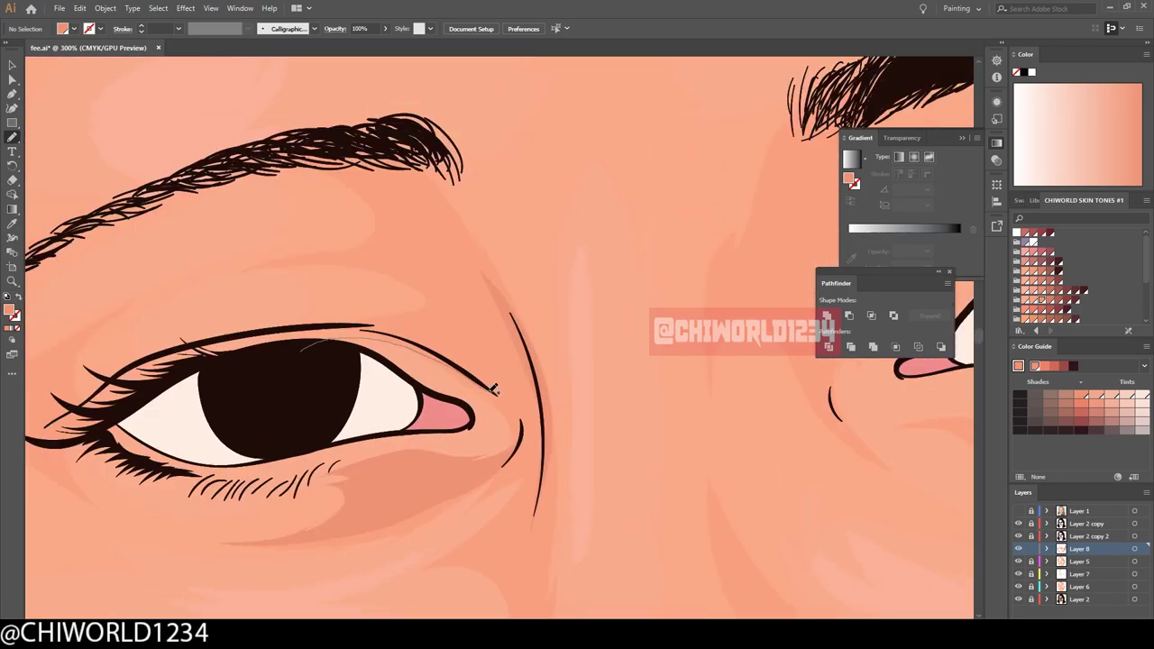
pyautogui.moveTo(415, 216); pyautogui.dragTo(212, 273)
pyautogui.scroll(-3, 502, 506)
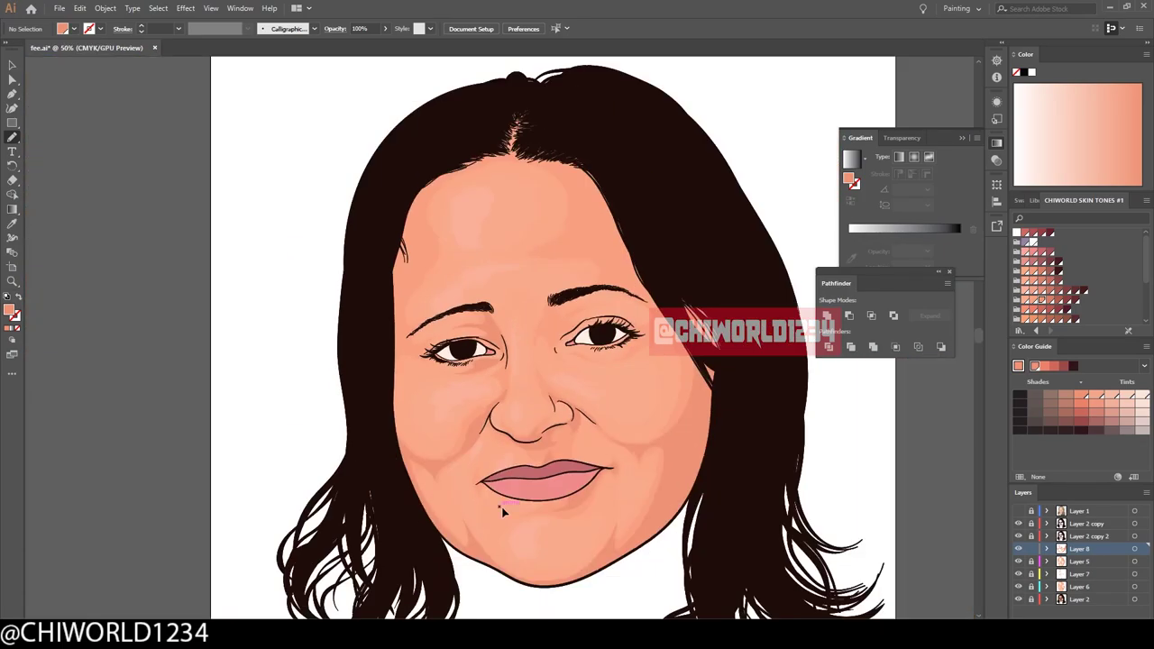
pyautogui.scroll(3, 501, 507)
pyautogui.scroll(-1, 585, 582)
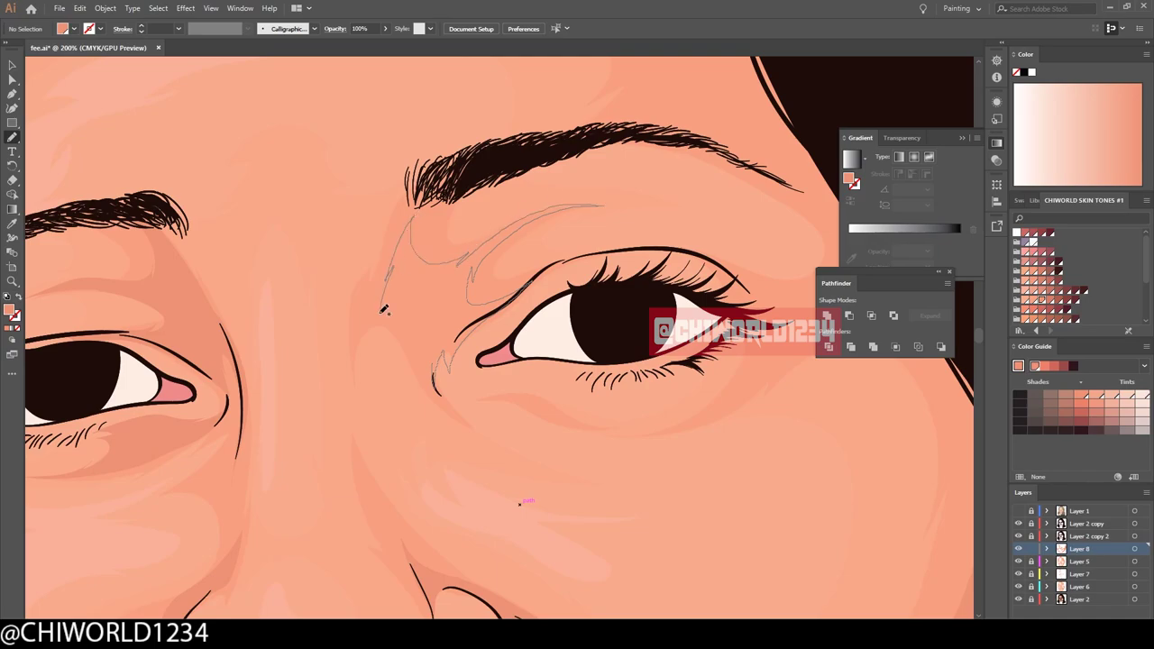
pyautogui.scroll(-2, 584, 582)
pyautogui.scroll(3, 297, 357)
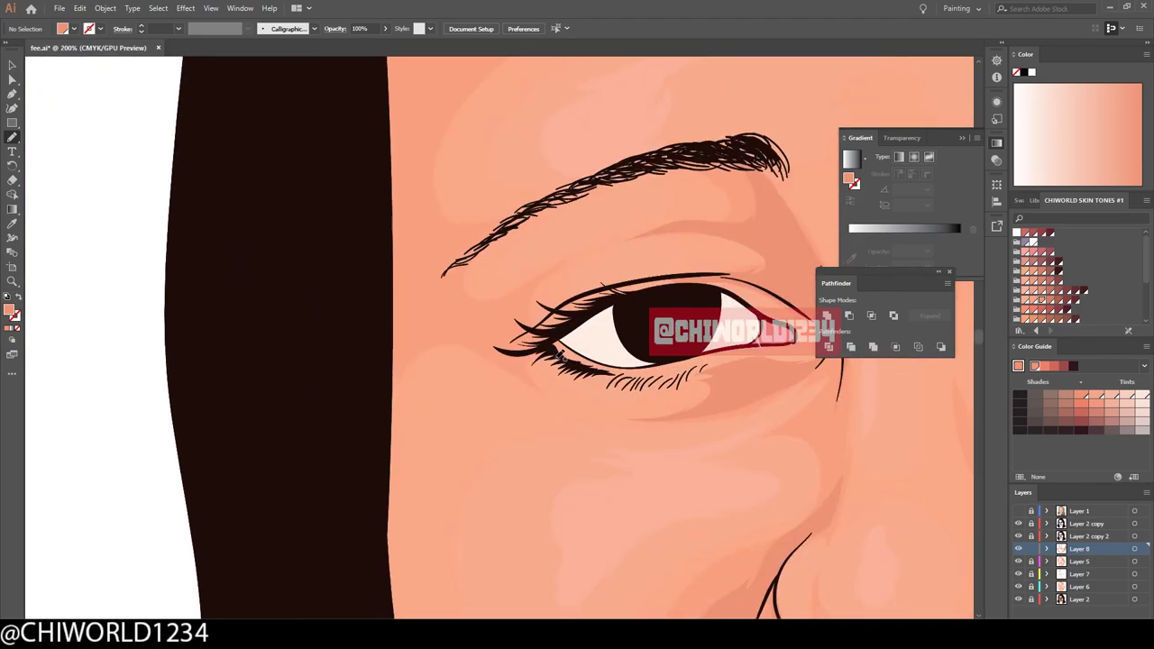
# Paint a skin-tone shading stroke near the eye corner.
pyautogui.moveTo(576, 294); pyautogui.dragTo(505, 316)
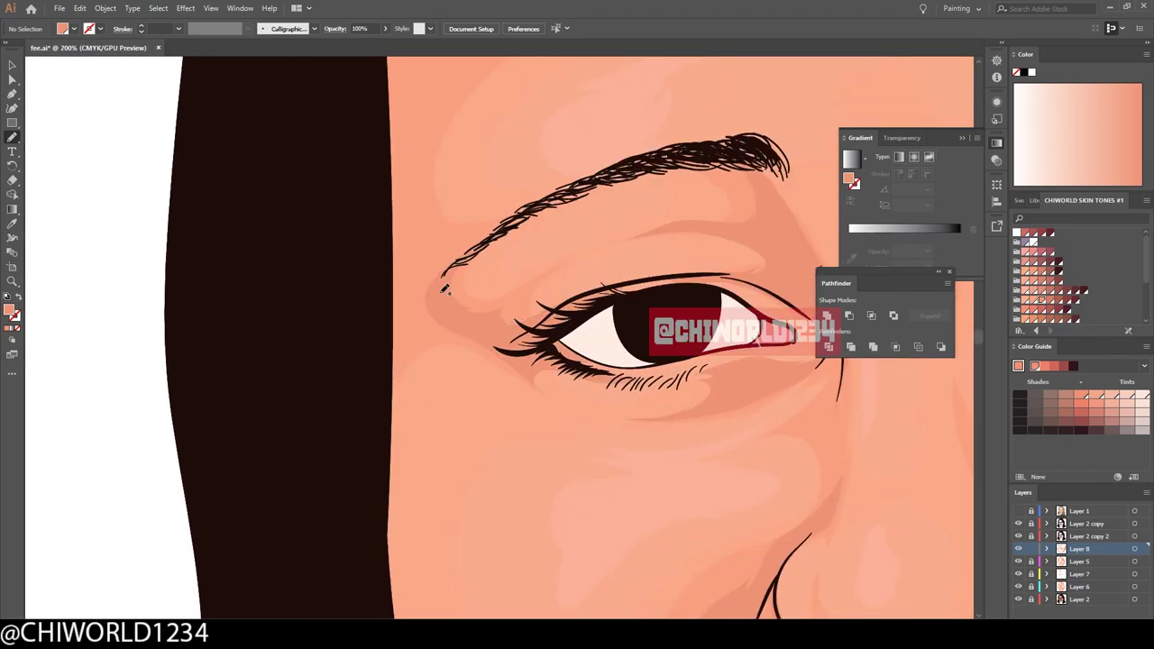
pyautogui.scroll(-1, 126, 314)
pyautogui.scroll(-2, 127, 314)
pyautogui.scroll(2, 584, 360)
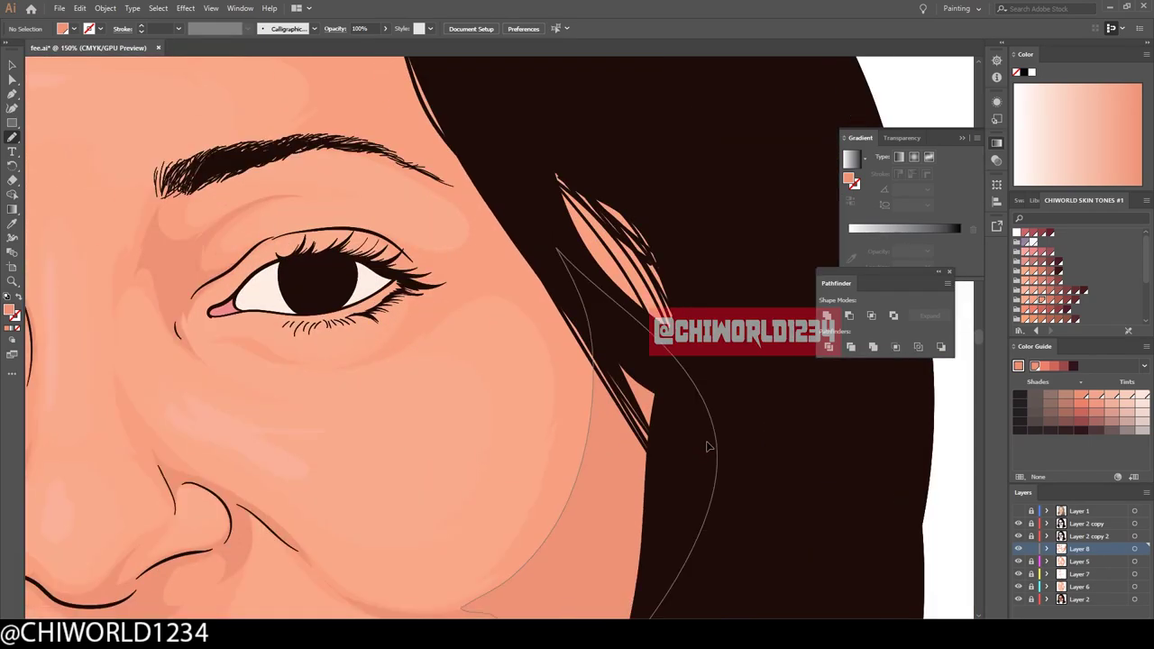
pyautogui.scroll(1, 584, 361)
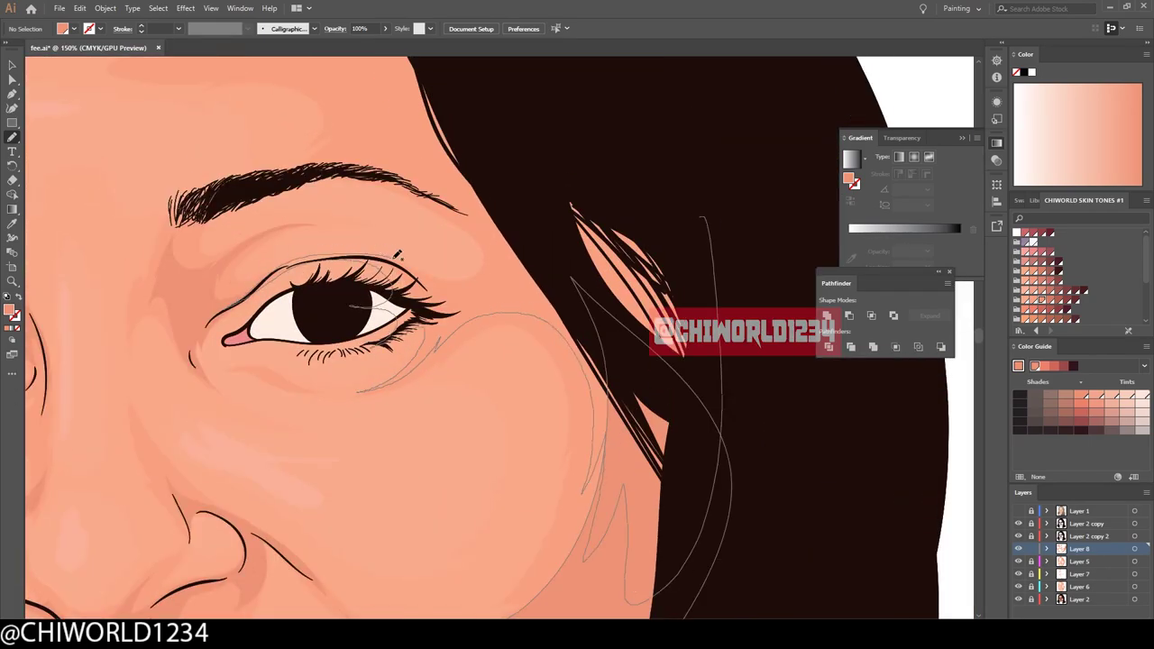
pyautogui.scroll(-1, 398, 256)
pyautogui.scroll(-2, 397, 256)
pyautogui.scroll(2, 663, 332)
pyautogui.scroll(1, 664, 332)
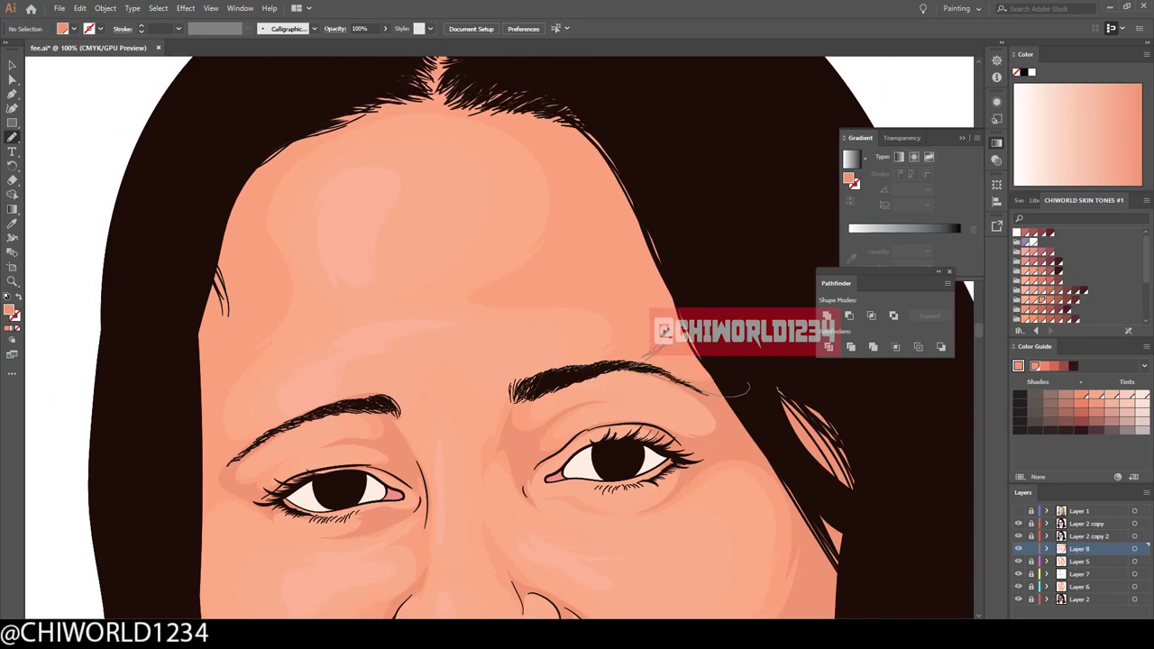
# Shade along the hairline and loop a shading stroke around the right cheek.
pyautogui.moveTo(664, 331); pyautogui.dragTo(557, 153)
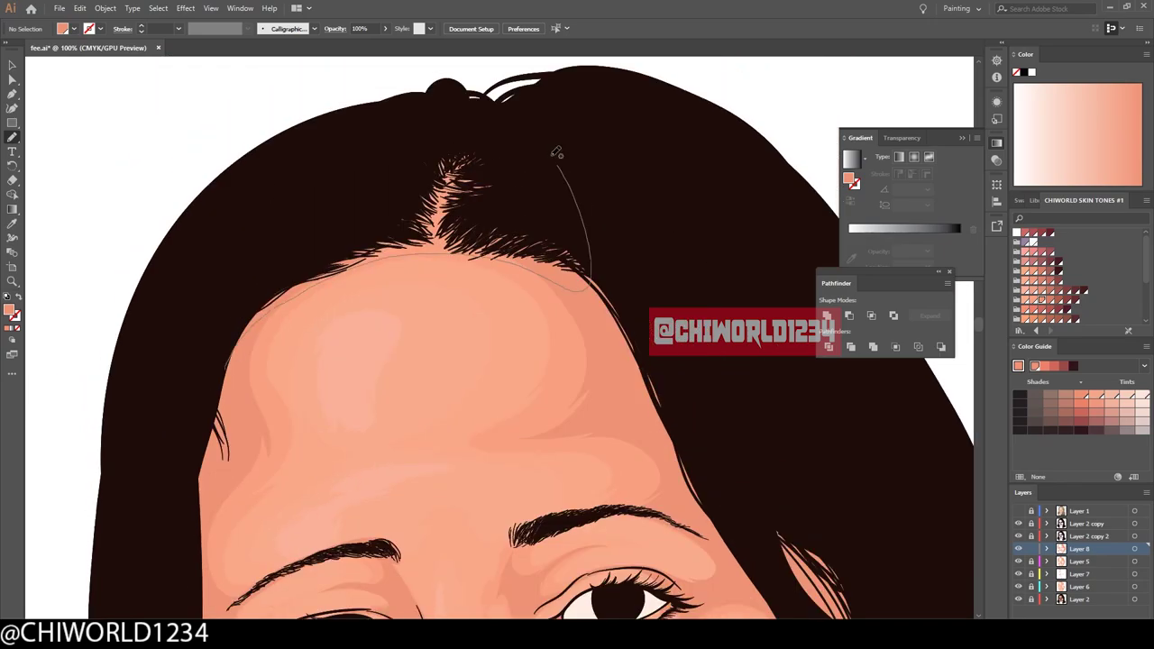
pyautogui.scroll(-2, 556, 153)
pyautogui.scroll(1, 683, 541)
pyautogui.scroll(1, 523, 206)
pyautogui.moveTo(496, 218); pyautogui.dragTo(342, 381)
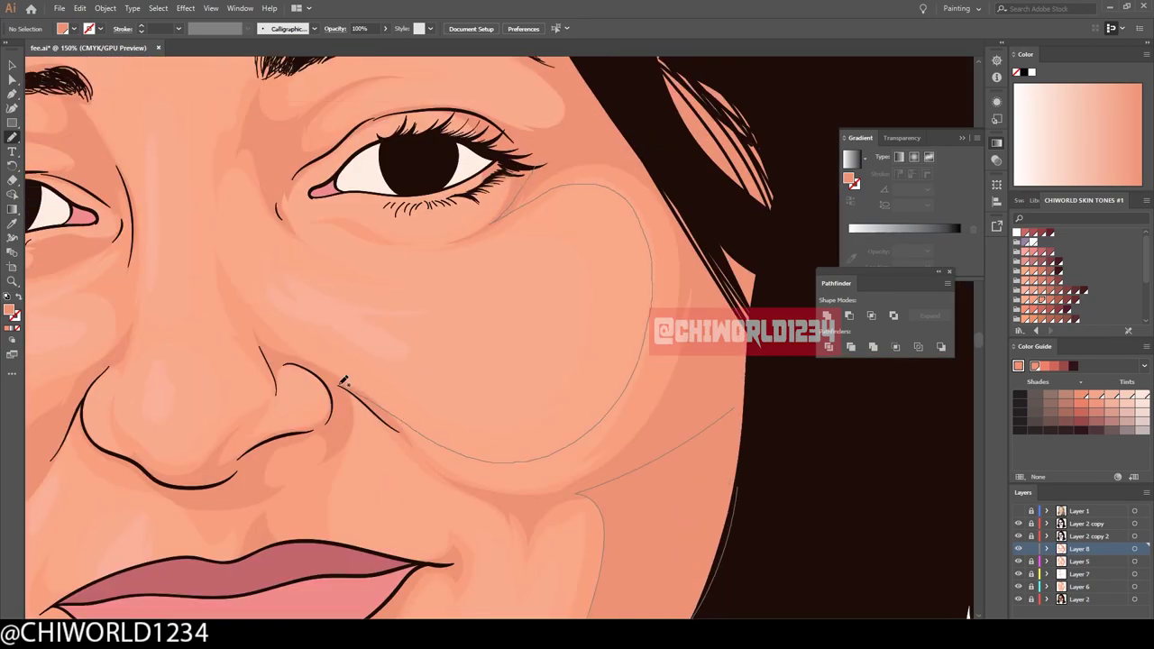
pyautogui.scroll(-2, 812, 549)
pyautogui.scroll(1, 700, 482)
pyautogui.scroll(1, 715, 478)
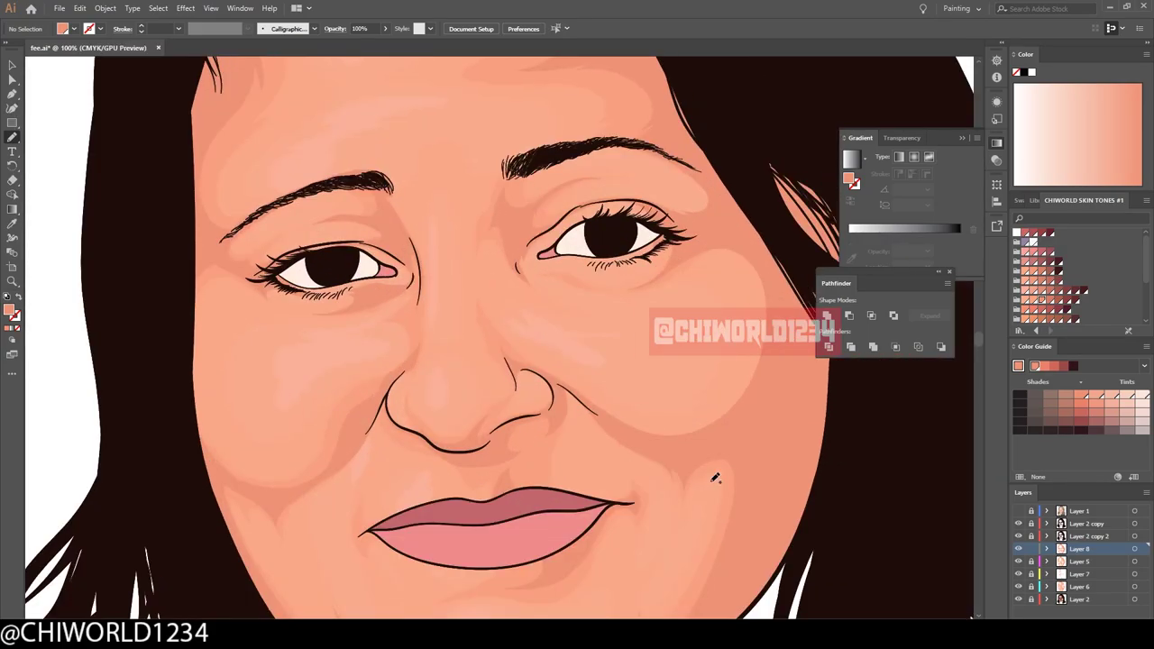
pyautogui.scroll(2, 715, 478)
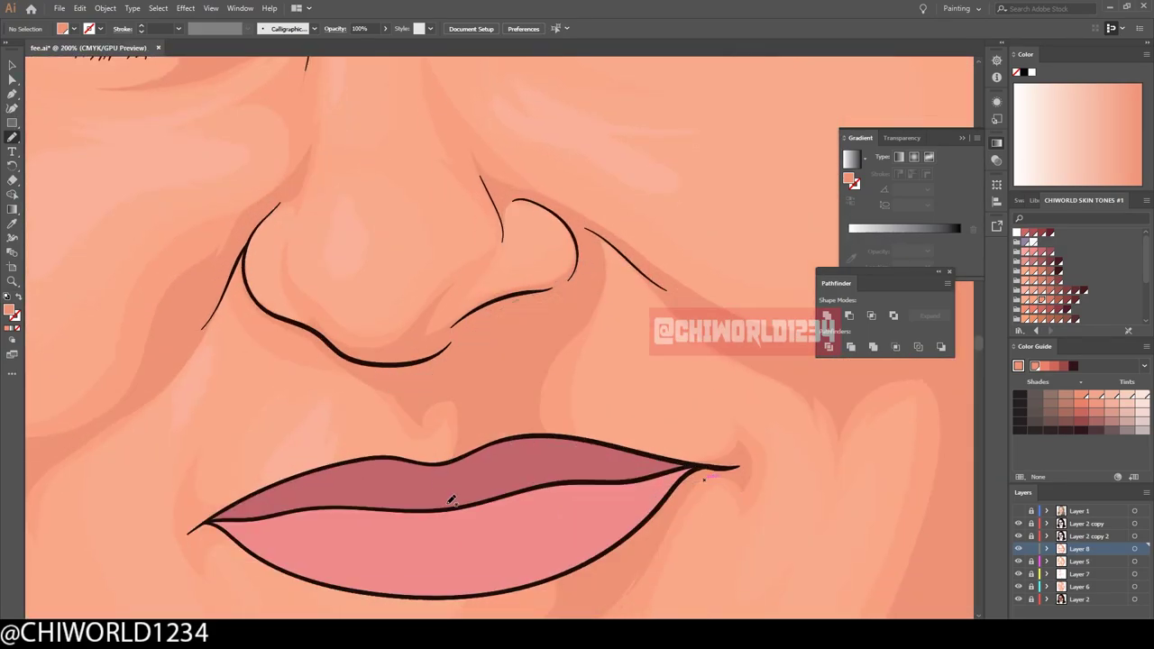
pyautogui.scroll(-2, 505, 305)
pyautogui.scroll(2, 709, 260)
# Add shading just below the lips and under each eye.
pyautogui.moveTo(706, 264); pyautogui.dragTo(461, 403)
pyautogui.scroll(-2, 461, 403)
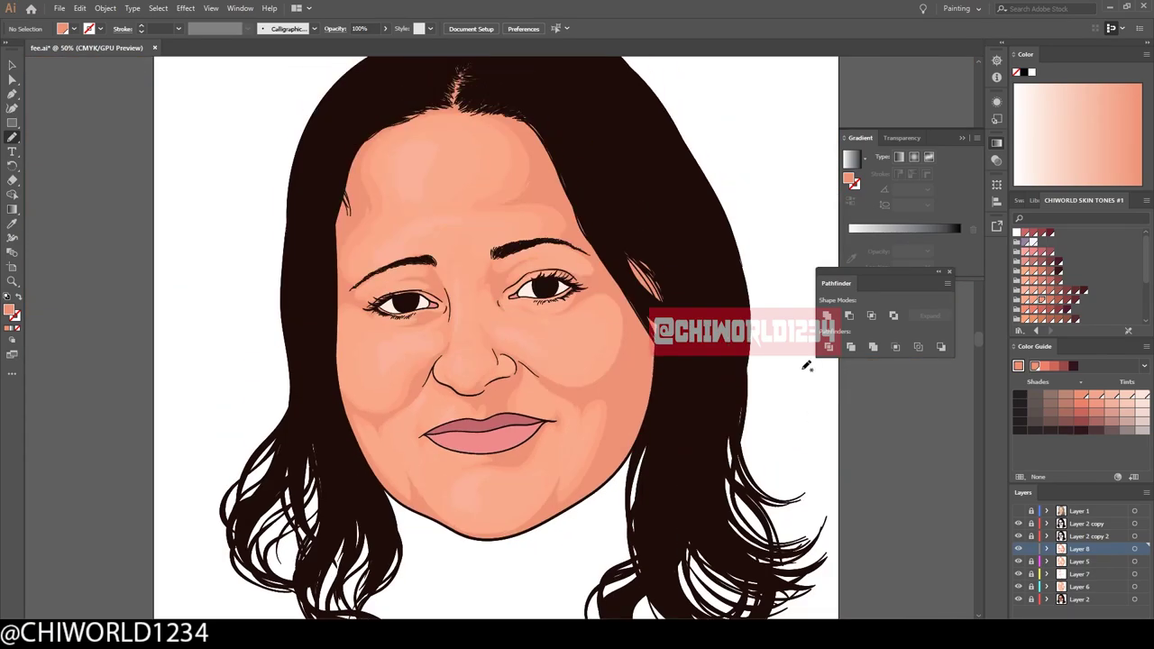
pyautogui.scroll(3, 441, 289)
pyautogui.moveTo(453, 316); pyautogui.dragTo(424, 324)
pyautogui.scroll(-2, 405, 469)
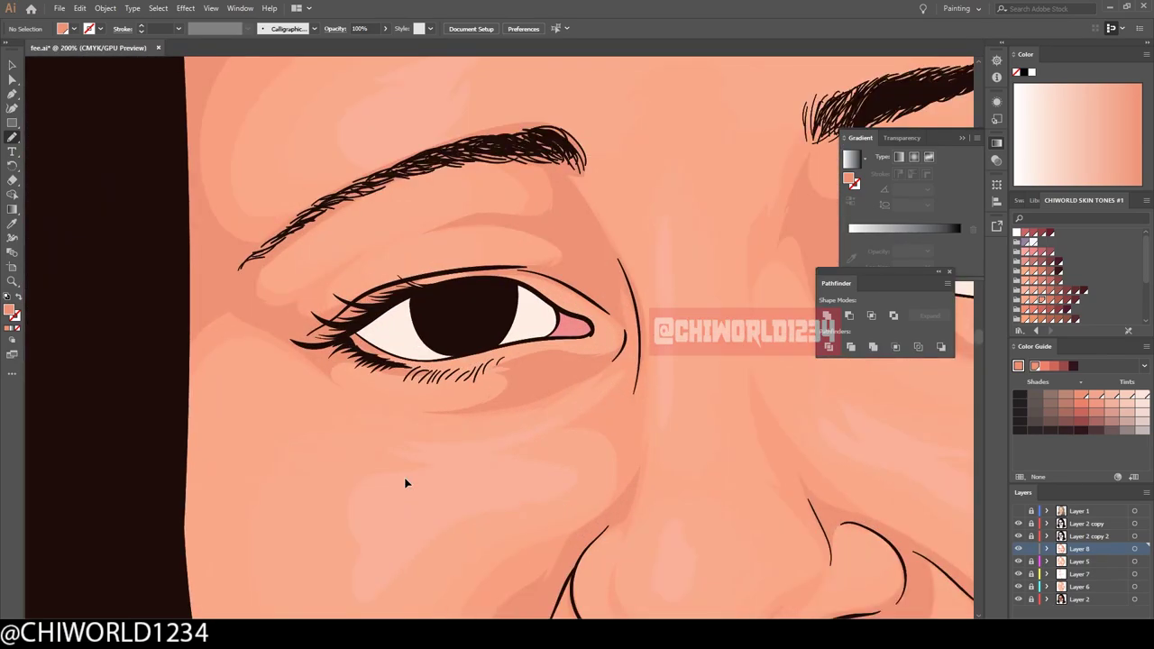
pyautogui.scroll(2, 559, 370)
pyautogui.moveTo(677, 219); pyautogui.dragTo(695, 217)
pyautogui.scroll(-3, 696, 218)
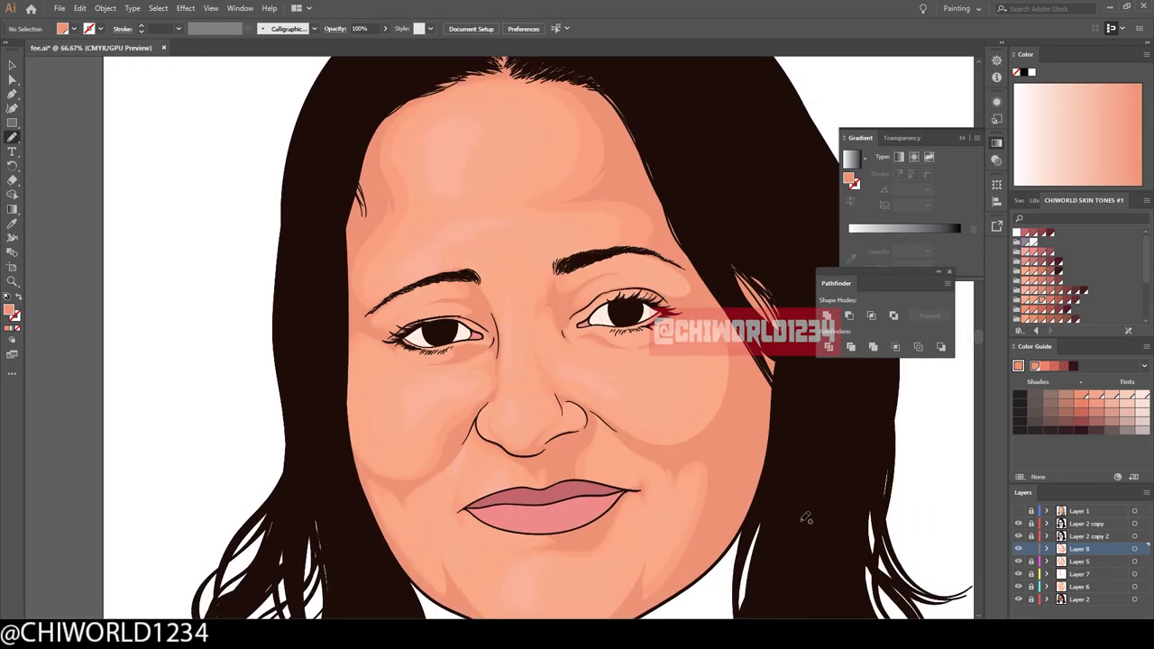
pyautogui.scroll(-1, 711, 534)
pyautogui.scroll(3, 505, 406)
# Draw a shading shape across the cheek below the eye.
pyautogui.scroll(3, 613, 415)
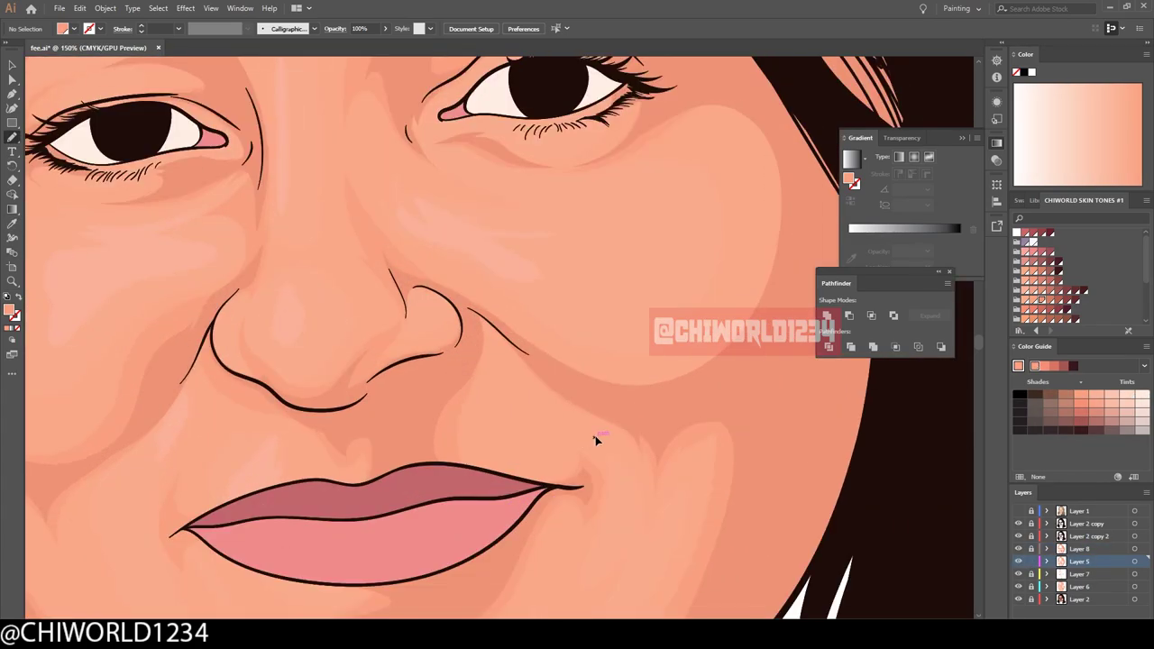
pyautogui.moveTo(349, 346)
pyautogui.mouseDown()
pyautogui.moveTo(598, 198)
pyautogui.moveTo(397, 227)
pyautogui.mouseUp()
pyautogui.scroll(-3, 597, 199)
pyautogui.scroll(3, 603, 171)
pyautogui.scroll(1, 523, 307)
pyautogui.scroll(2, 453, 307)
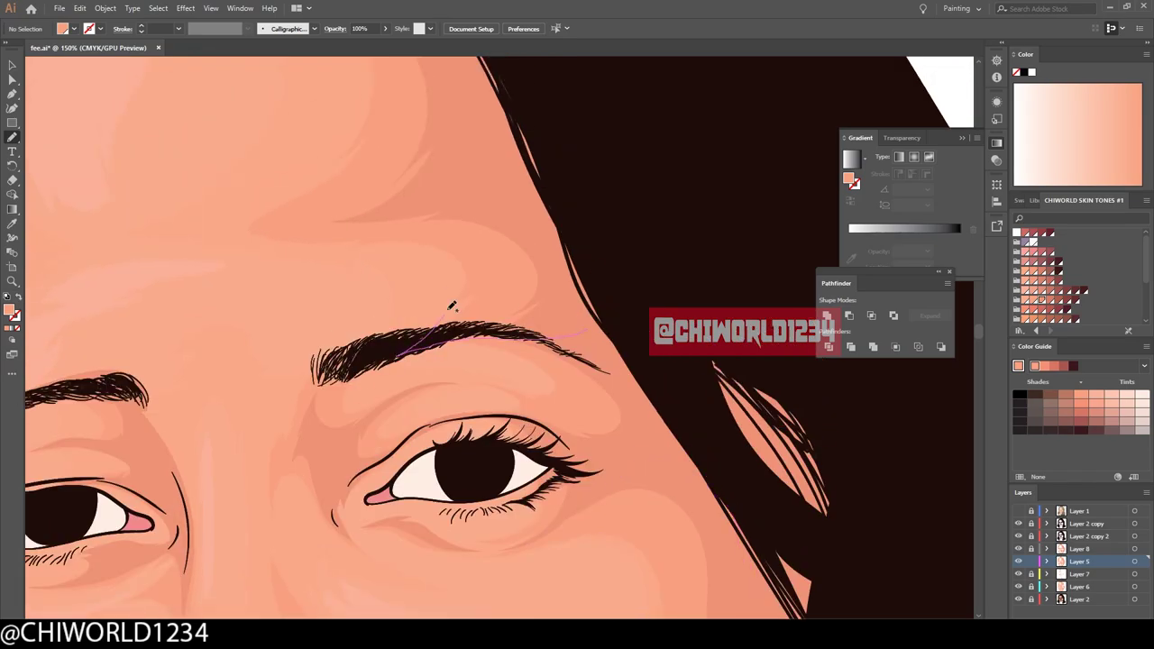
pyautogui.scroll(-3, 851, 477)
pyautogui.scroll(2, 829, 485)
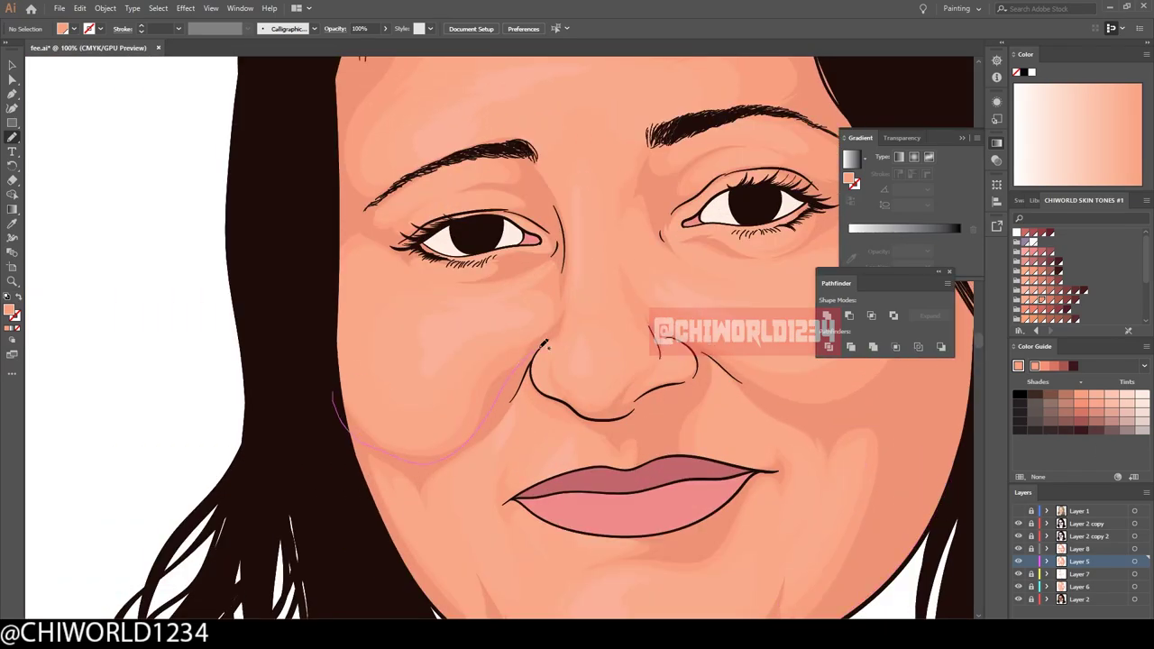
pyautogui.scroll(-3, 420, 275)
pyautogui.scroll(3, 505, 432)
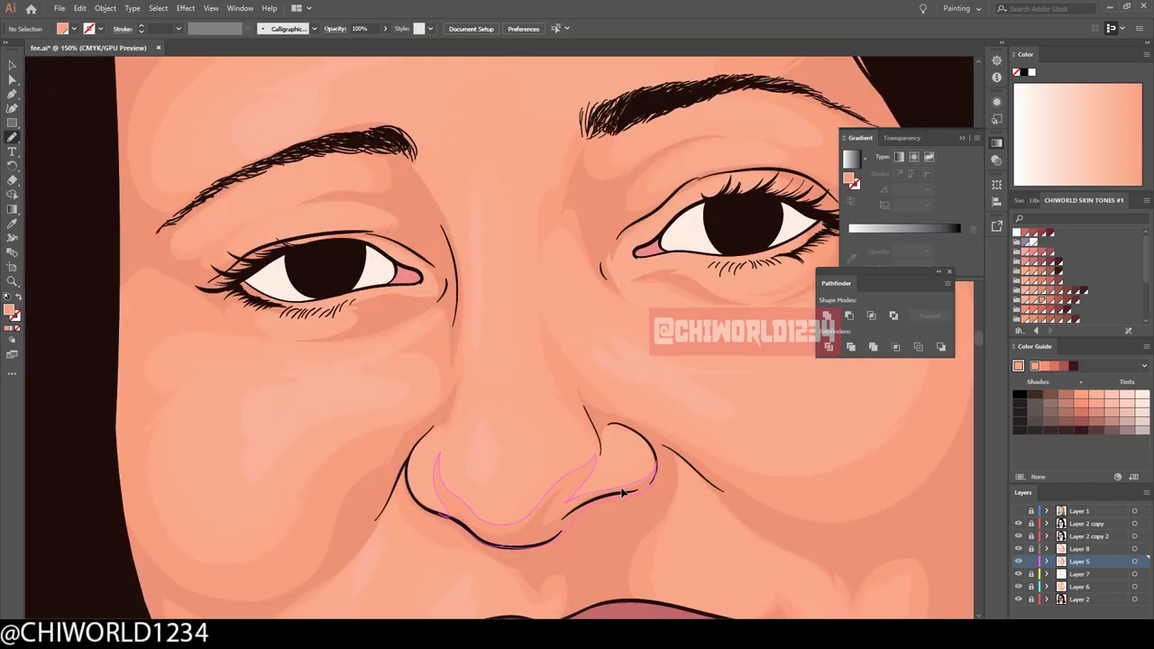
pyautogui.scroll(1, 593, 437)
# Outline the nose with a soft shading shape.
pyautogui.moveTo(437, 456); pyautogui.dragTo(592, 437)
pyautogui.scroll(-3, 539, 391)
pyautogui.scroll(4, 505, 441)
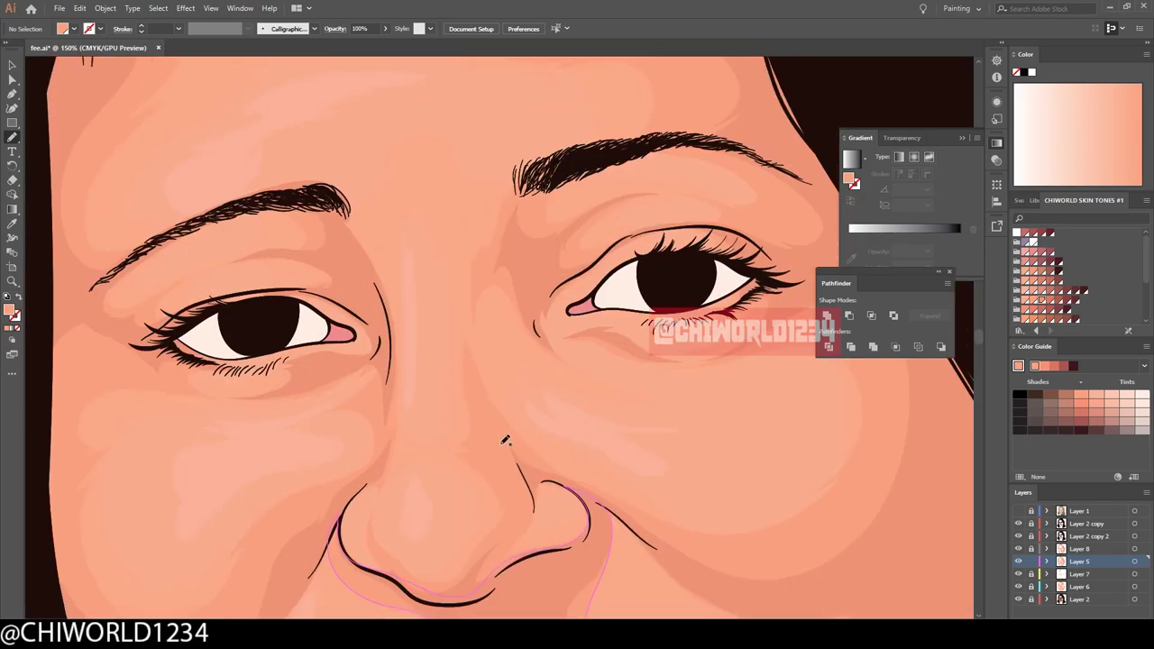
pyautogui.scroll(1, 586, 432)
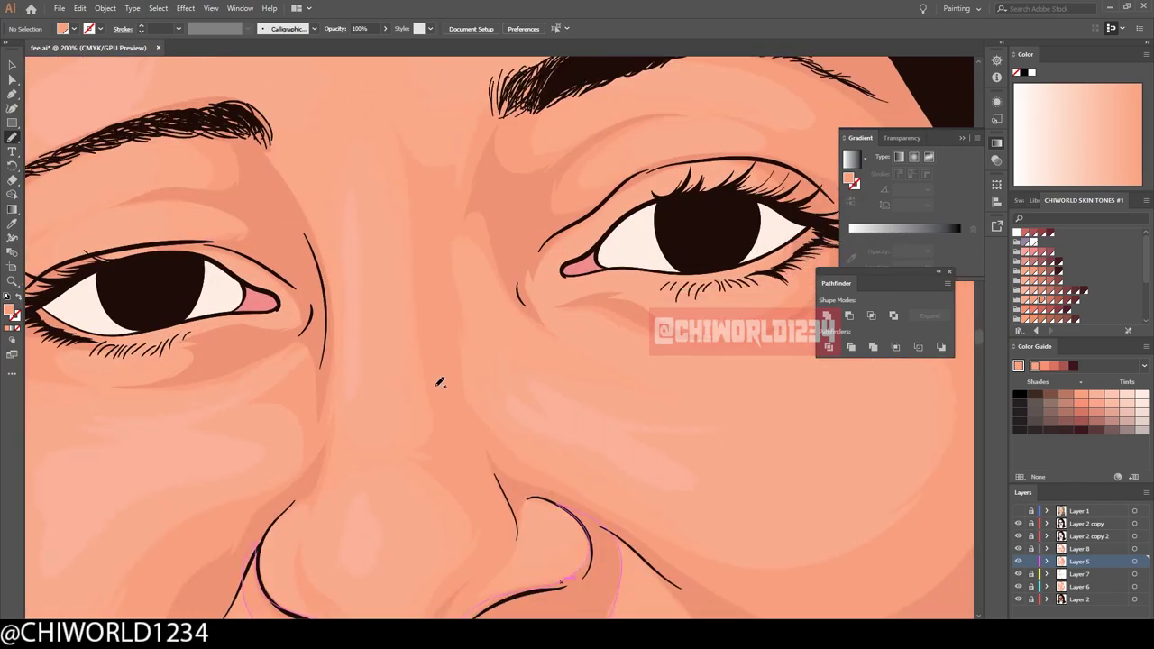
pyautogui.scroll(-3, 488, 307)
pyautogui.scroll(3, 507, 591)
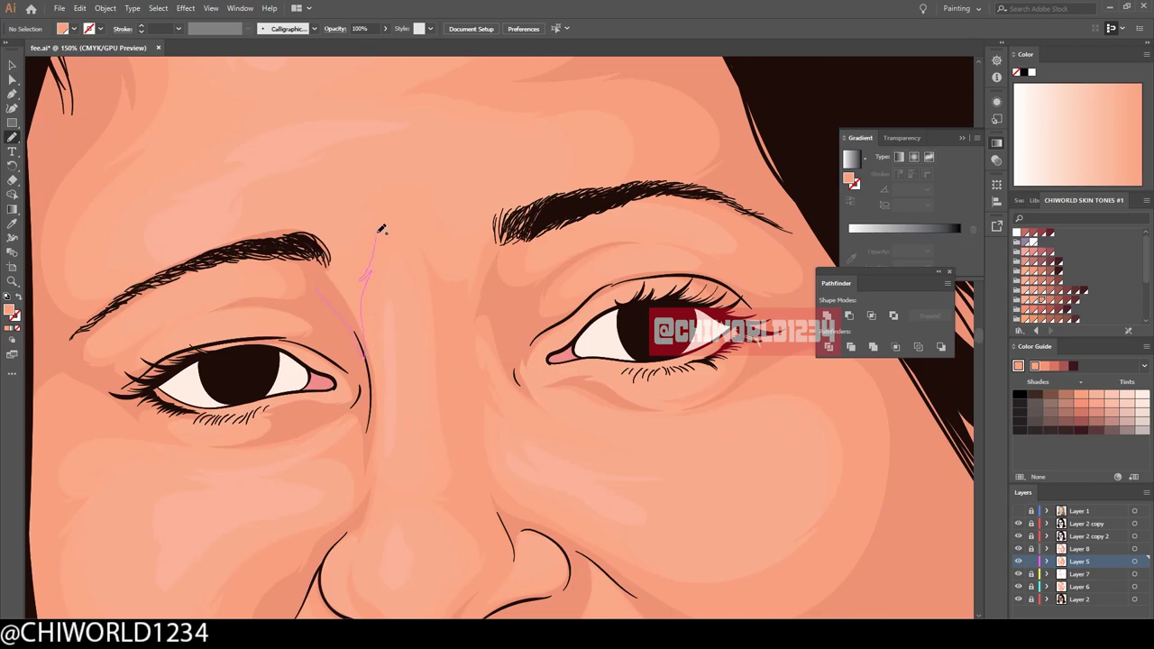
pyautogui.scroll(-1, 383, 231)
pyautogui.scroll(-2, 588, 262)
pyautogui.scroll(3, 391, 379)
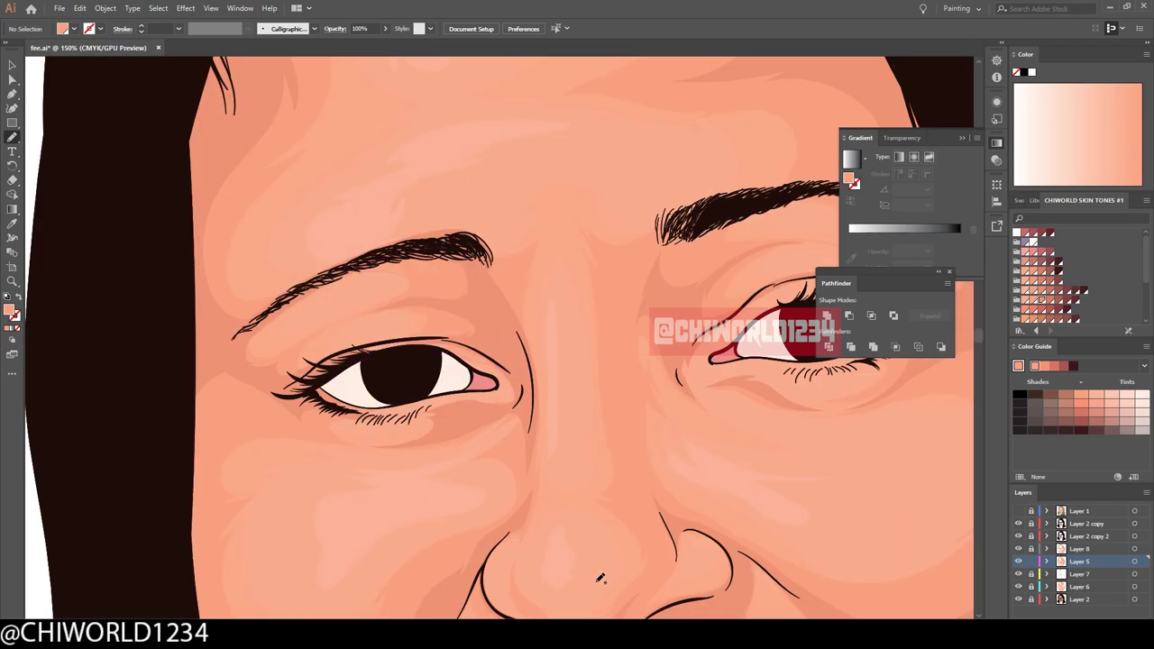
# Scroll around the canvas to review the shaded face.
pyautogui.scroll(-2, 410, 236)
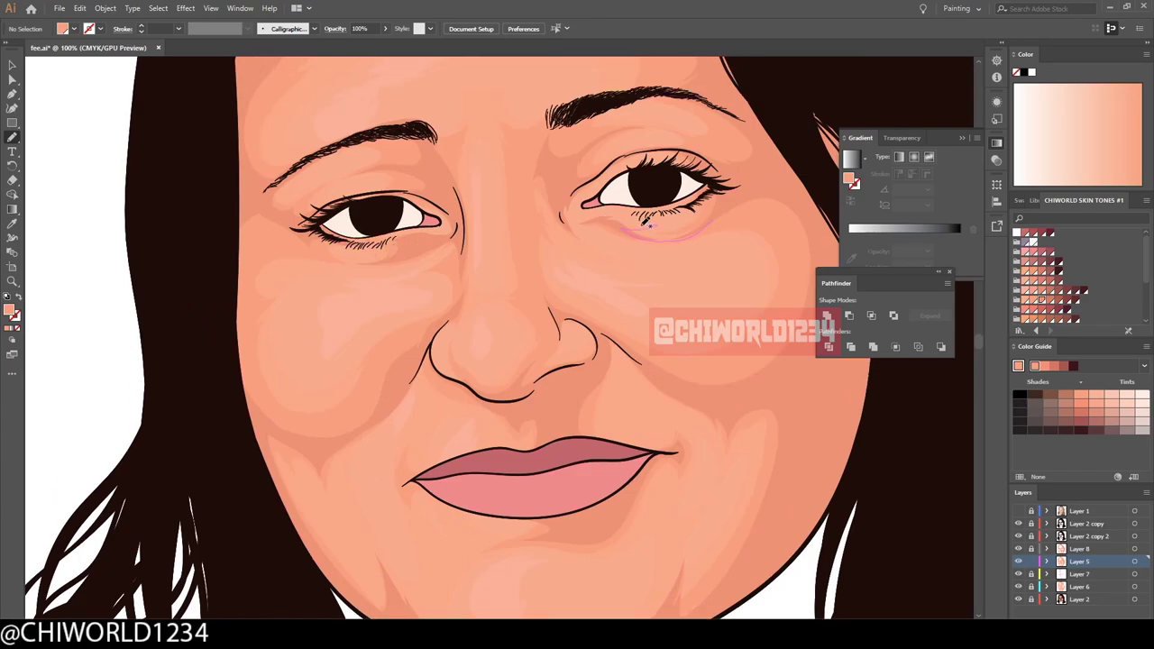
pyautogui.scroll(-2, 645, 220)
pyautogui.scroll(2, 344, 449)
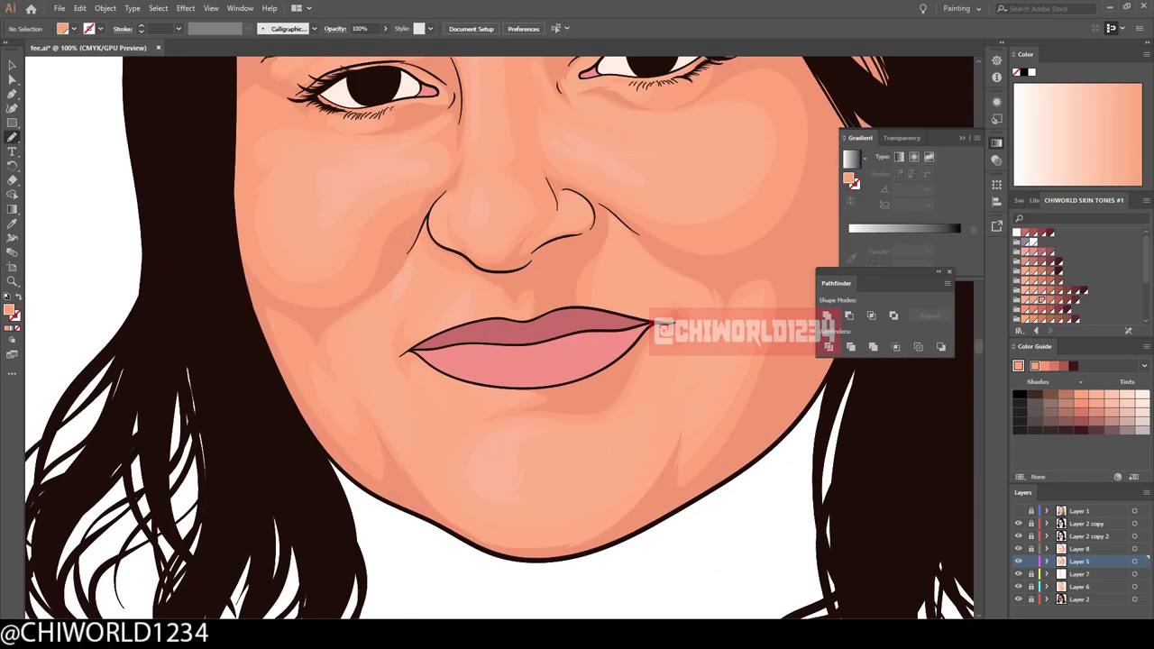
pyautogui.hscroll(2, 358, 361)
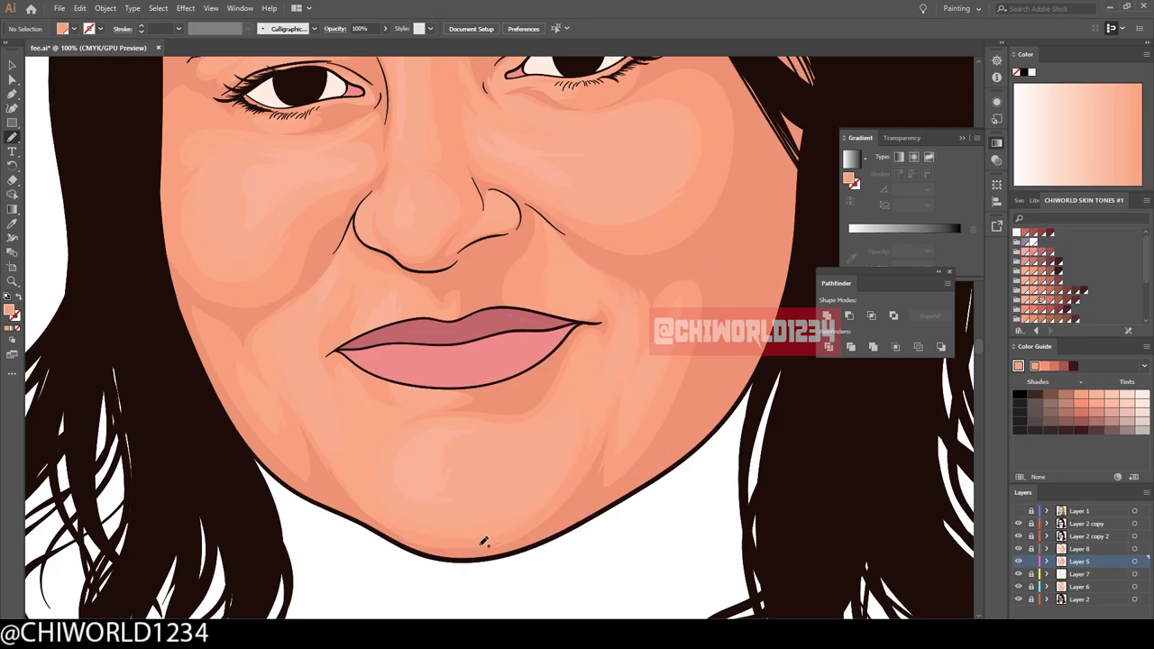
pyautogui.scroll(5, 450, 361)
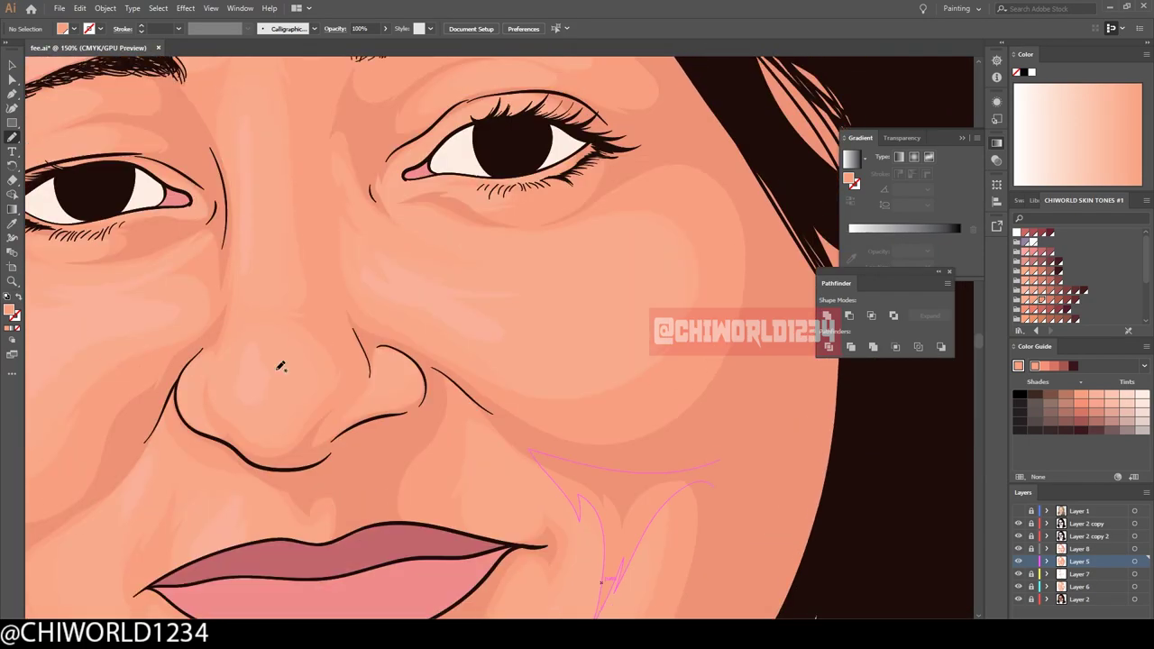
pyautogui.scroll(5, 378, 379)
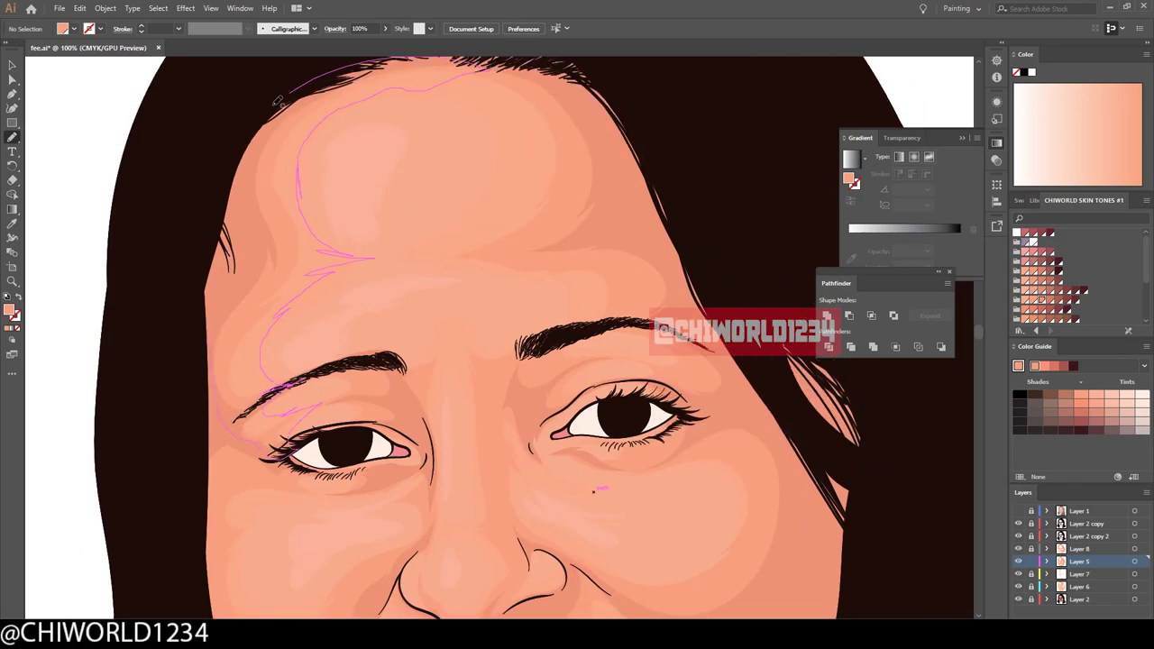
pyautogui.scroll(-5, 593, 492)
pyautogui.scroll(2, 767, 547)
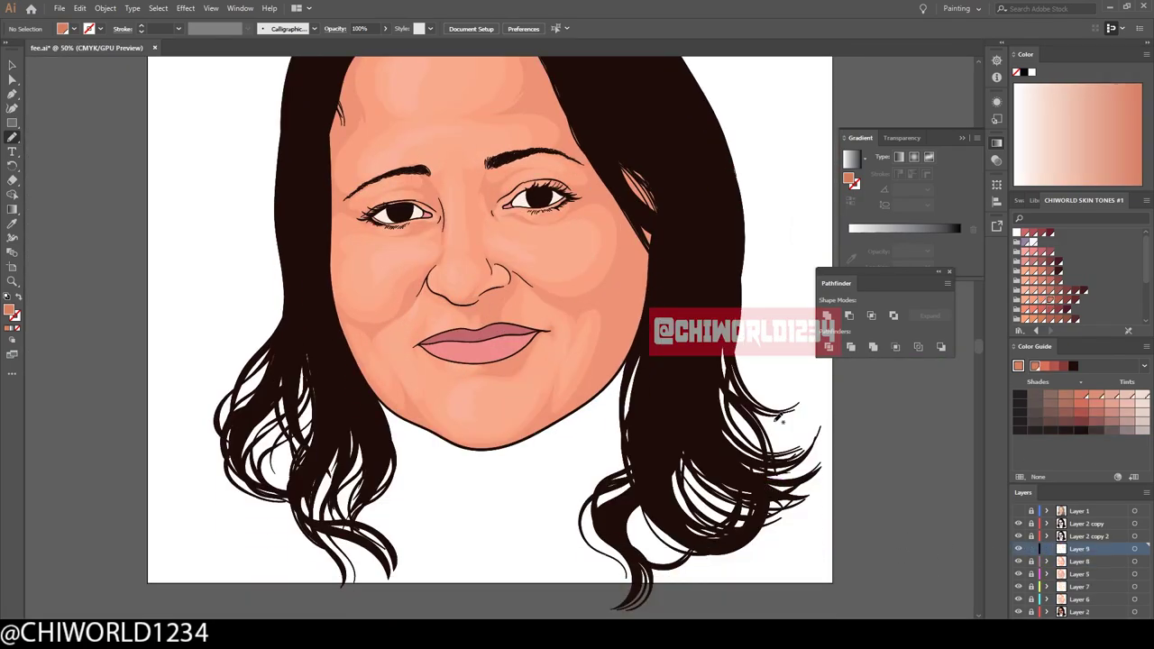
# Draw a darker skin shading stroke from the nostril across the cheek.
pyautogui.scroll(5, 467, 297)
pyautogui.scroll(-5, 260, 337)
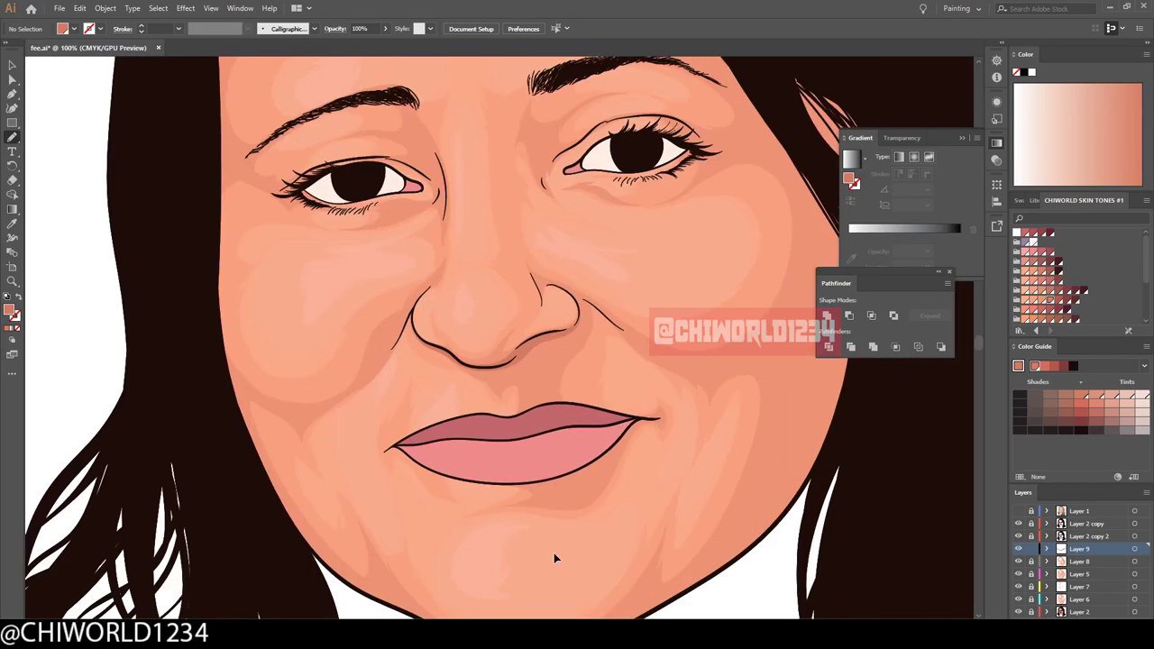
pyautogui.scroll(5, 614, 338)
pyautogui.scroll(-5, 430, 419)
pyautogui.scroll(5, 719, 335)
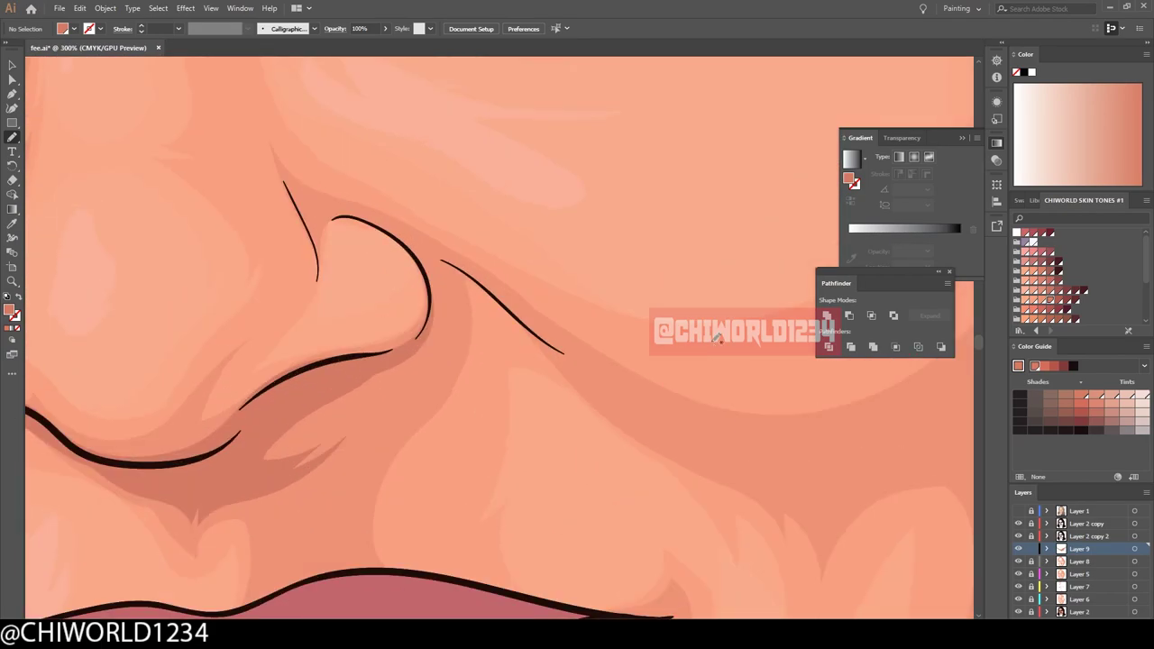
pyautogui.moveTo(492, 294); pyautogui.dragTo(518, 299)
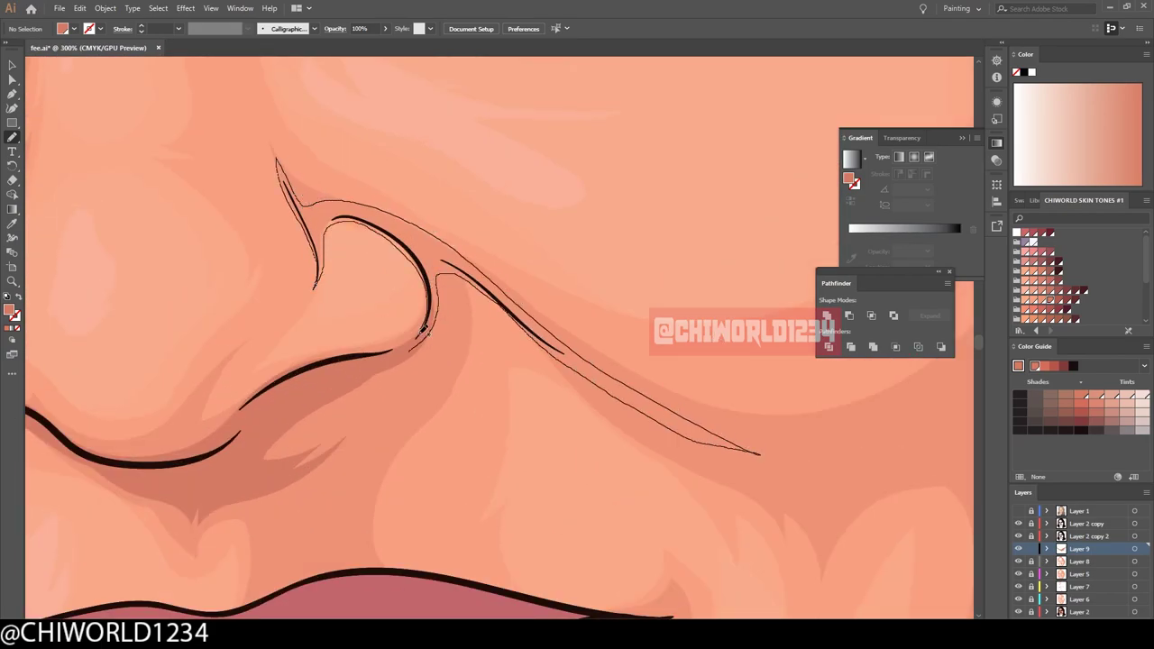
# Add thin darker shading strokes beside the nose.
pyautogui.scroll(-5, 422, 331)
pyautogui.scroll(4, 435, 322)
pyautogui.scroll(-5, 545, 350)
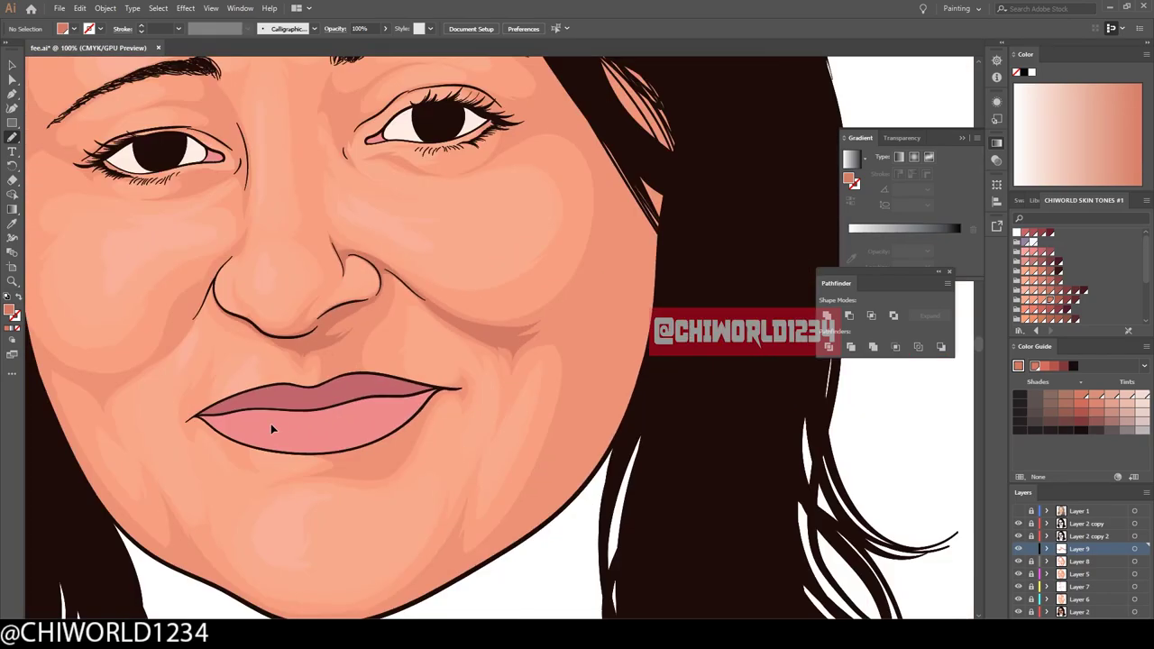
pyautogui.scroll(3, 562, 469)
pyautogui.scroll(2, 562, 469)
pyautogui.moveTo(402, 366); pyautogui.dragTo(448, 313)
pyautogui.moveTo(484, 209); pyautogui.dragTo(487, 206)
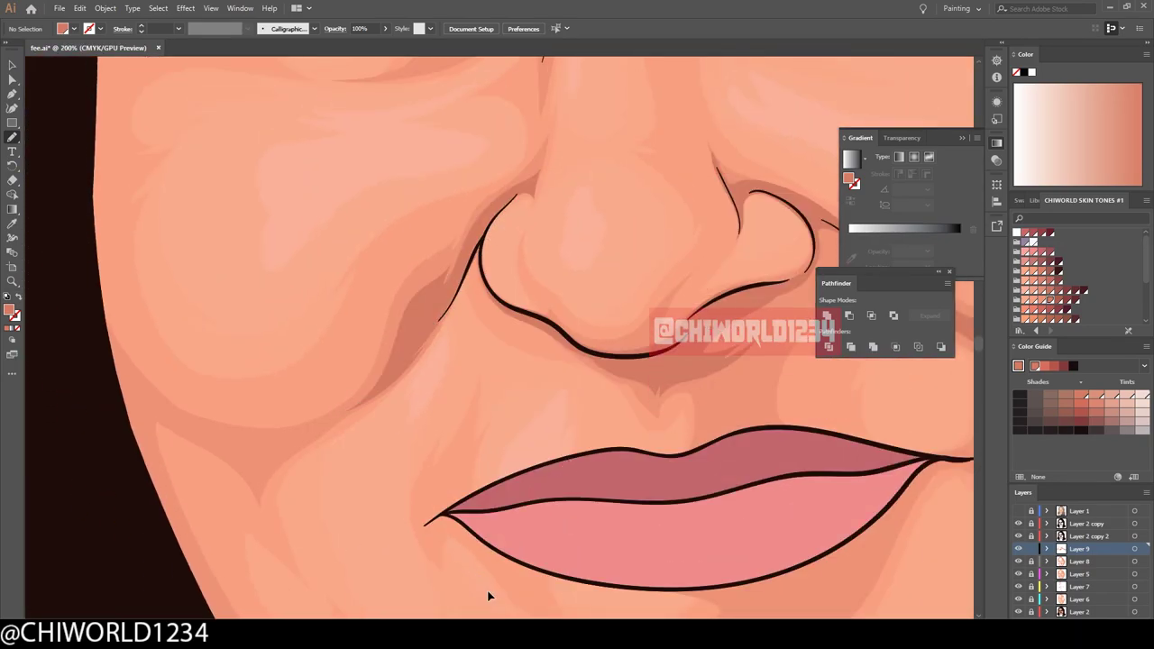
# Add two thin darker shading strokes along the jaw.
pyautogui.scroll(-3, 508, 562)
pyautogui.scroll(-2, 507, 562)
pyautogui.scroll(4, 302, 520)
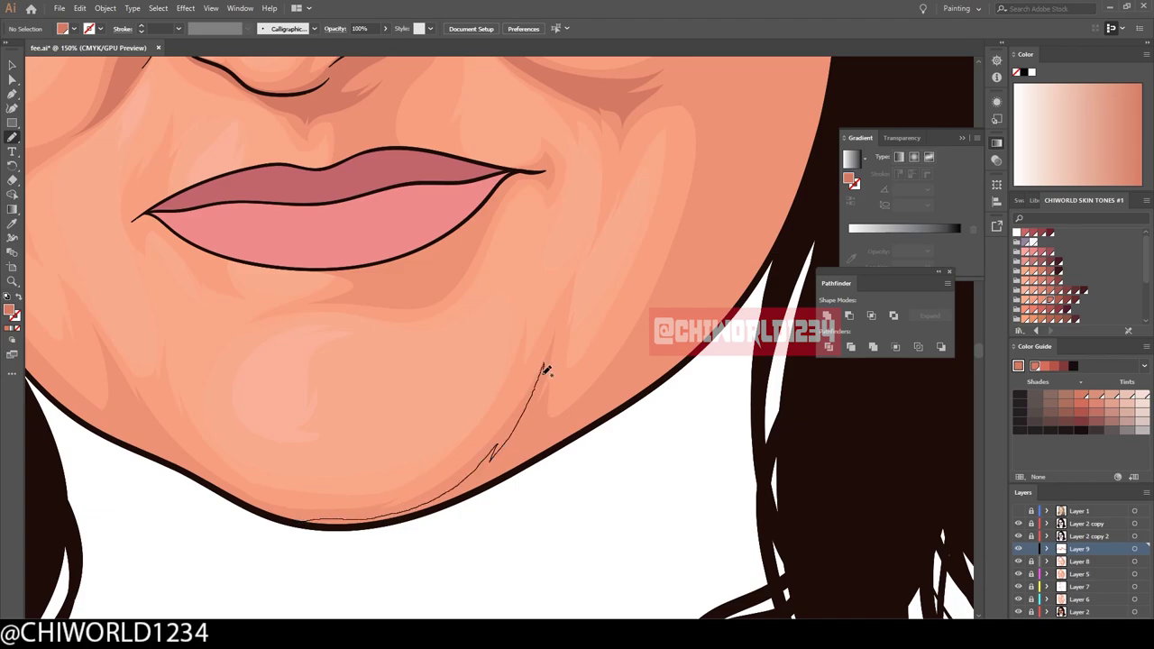
pyautogui.moveTo(747, 230); pyautogui.dragTo(748, 232)
pyautogui.scroll(-1, 338, 572)
pyautogui.scroll(-3, 572, 490)
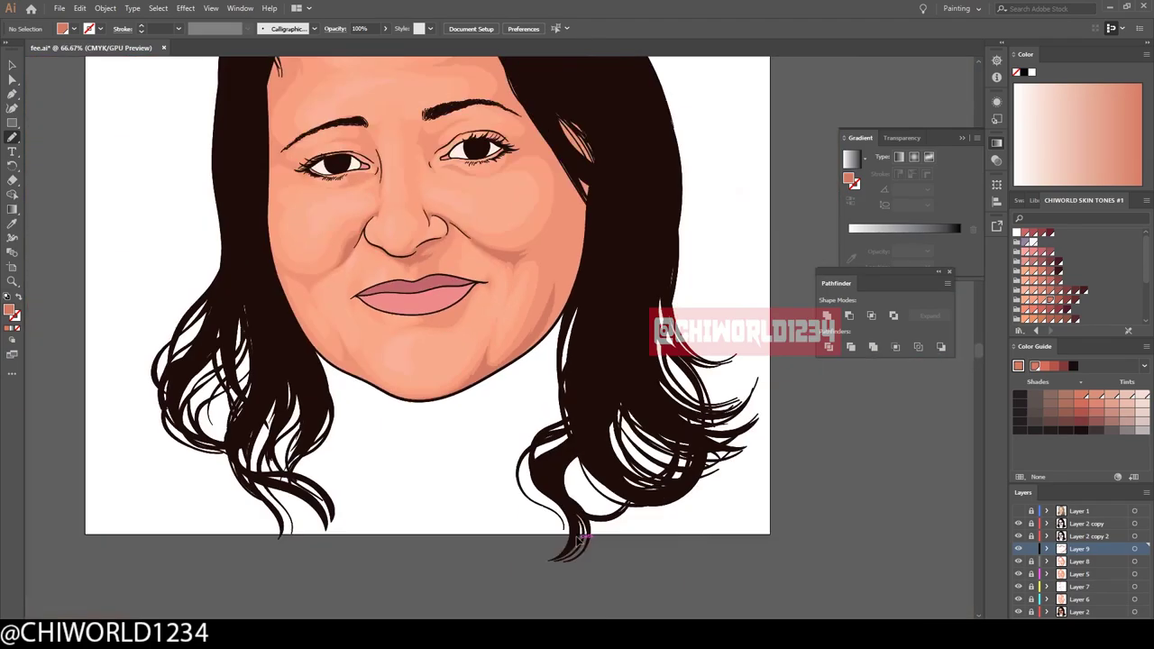
pyautogui.scroll(3, 458, 514)
pyautogui.moveTo(481, 523); pyautogui.dragTo(480, 523)
# Draw a darker shading shape under the eye and inspect the shaded face.
pyautogui.scroll(-3, 541, 541)
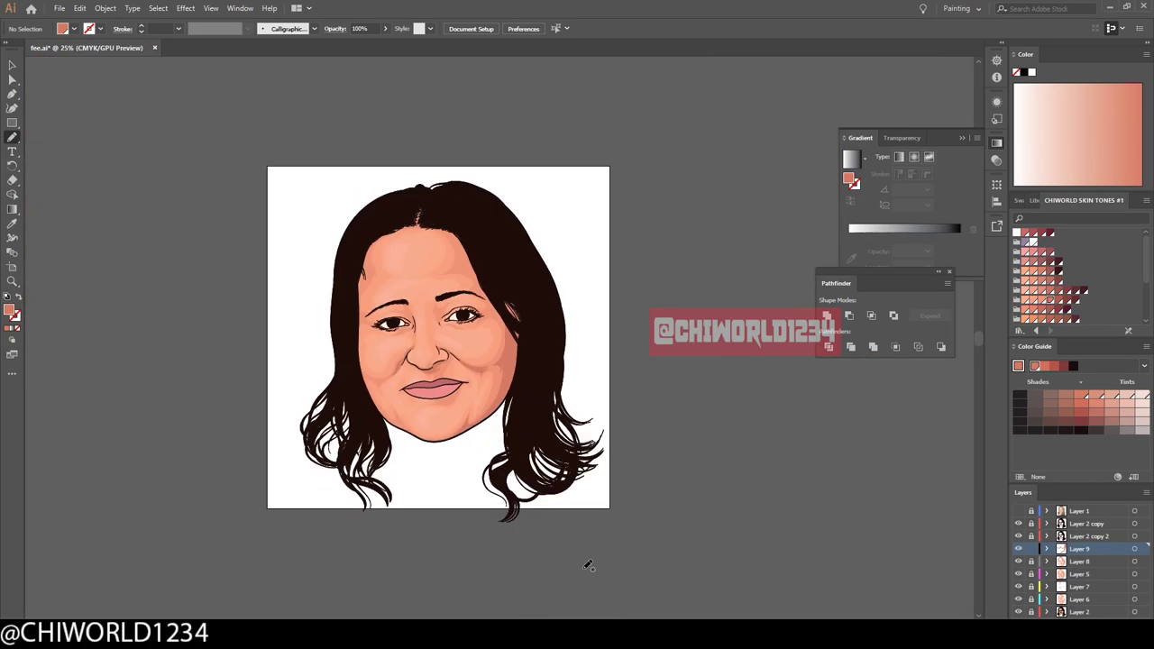
pyautogui.scroll(3, 587, 541)
pyautogui.scroll(-3, 588, 525)
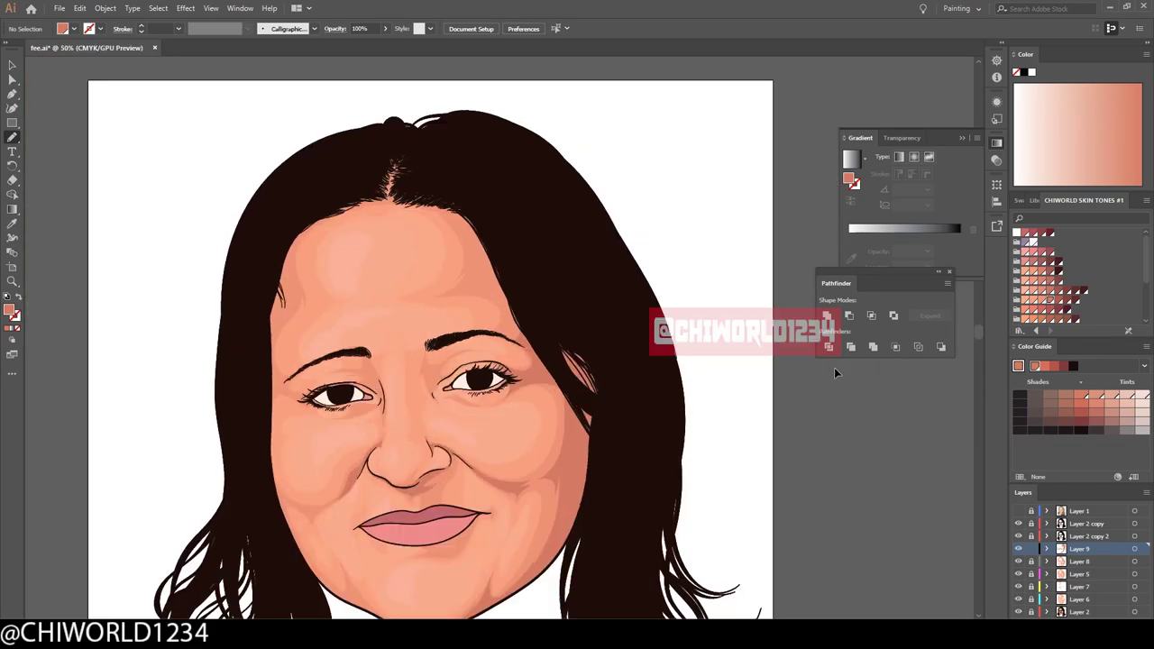
pyautogui.scroll(4, 548, 439)
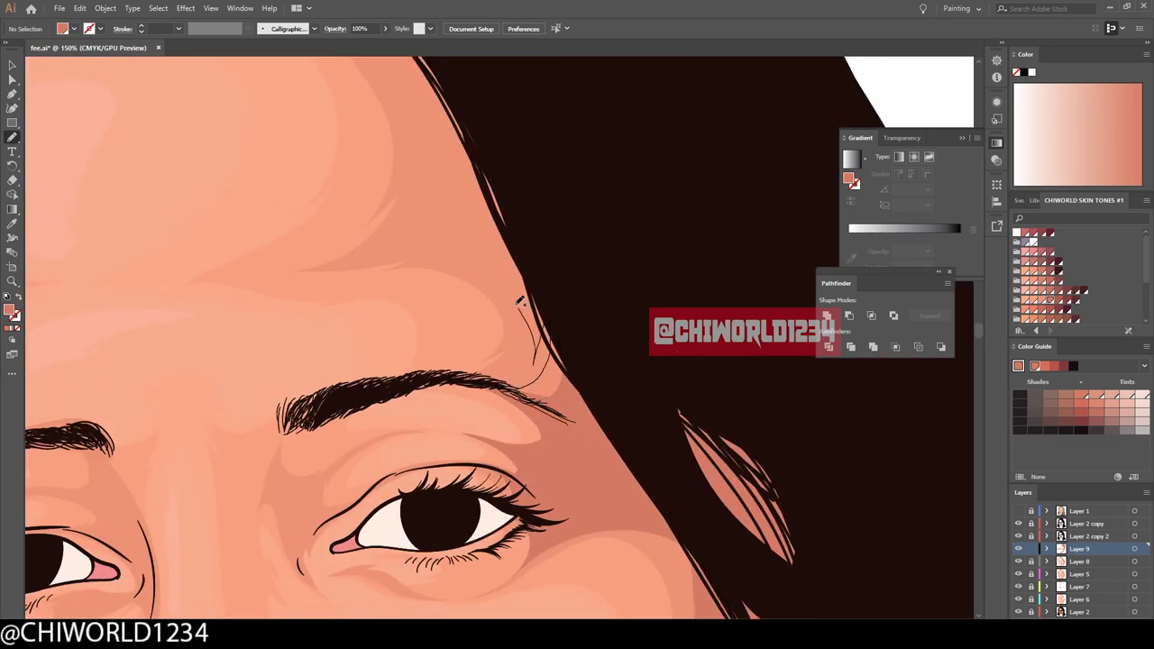
pyautogui.scroll(3, 520, 300)
pyautogui.scroll(-3, 287, 147)
pyautogui.scroll(3, 676, 262)
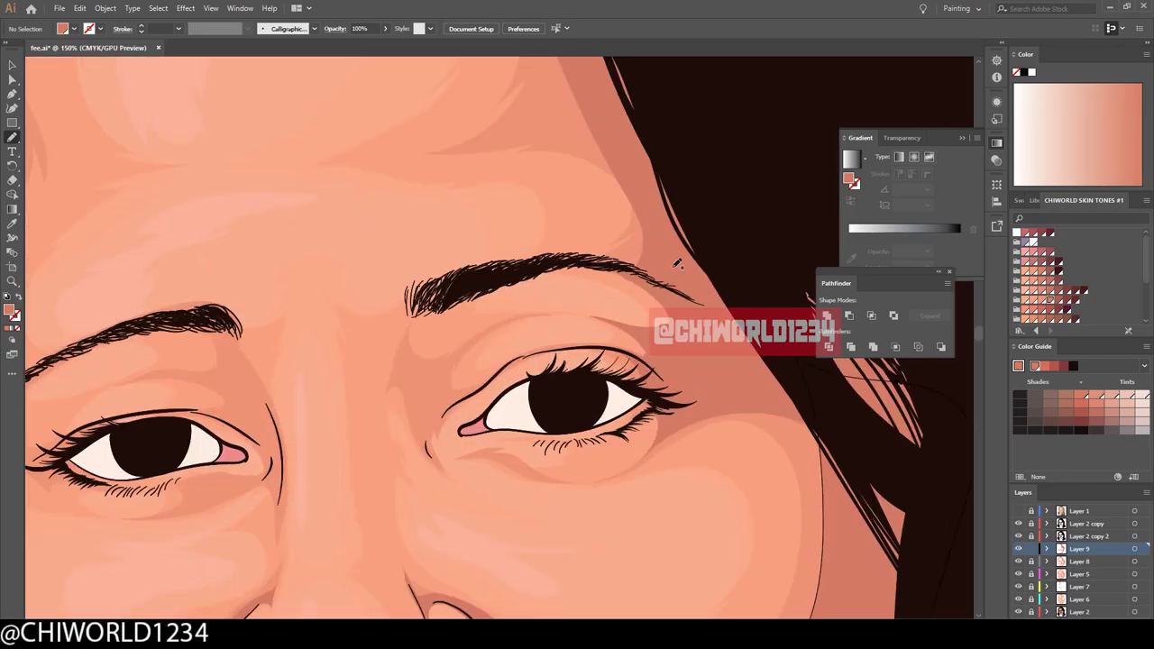
pyautogui.scroll(-4, 780, 459)
pyautogui.scroll(1, 774, 458)
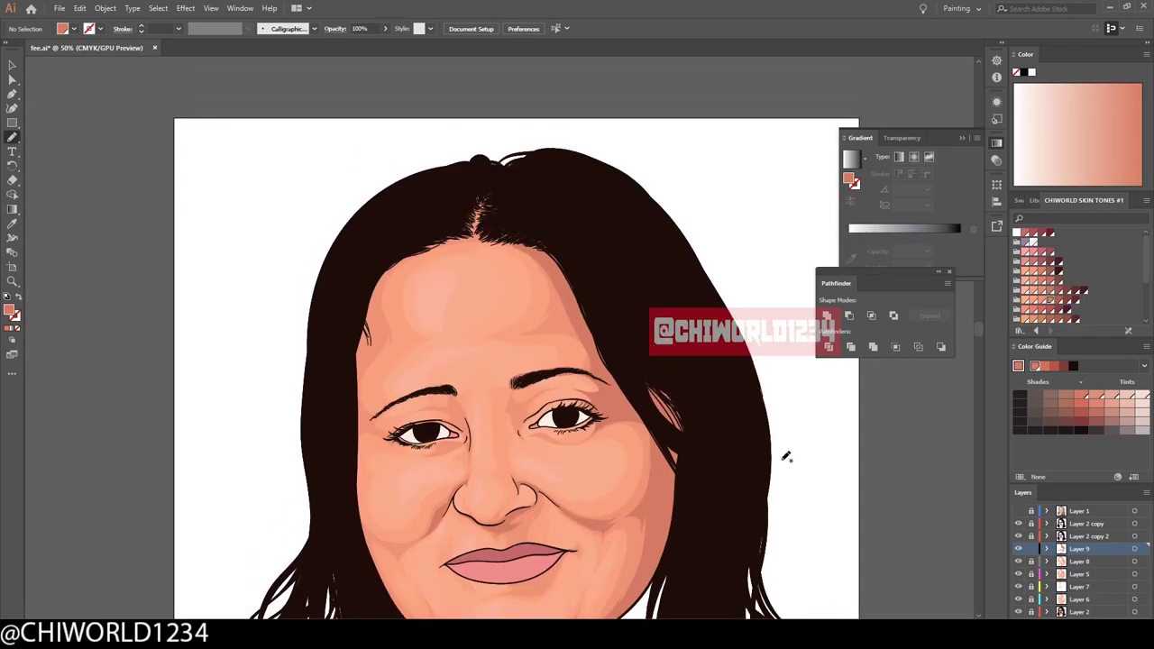
pyautogui.scroll(2, 786, 457)
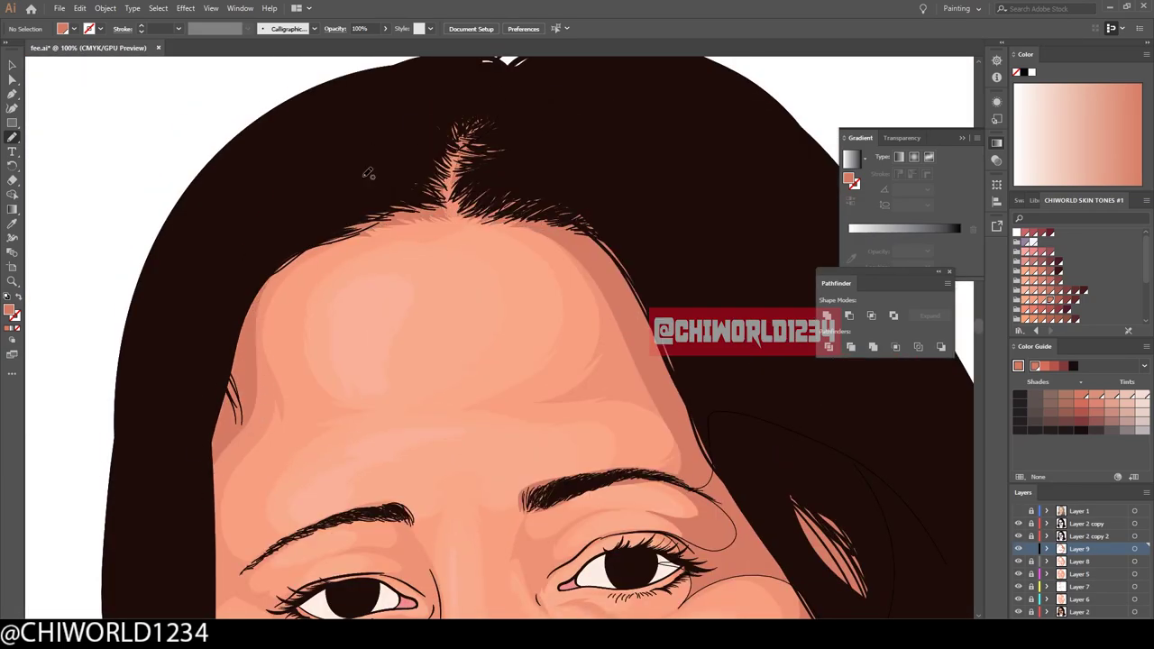
pyautogui.scroll(-2, 368, 173)
pyautogui.scroll(3, 309, 235)
pyautogui.scroll(-3, 527, 496)
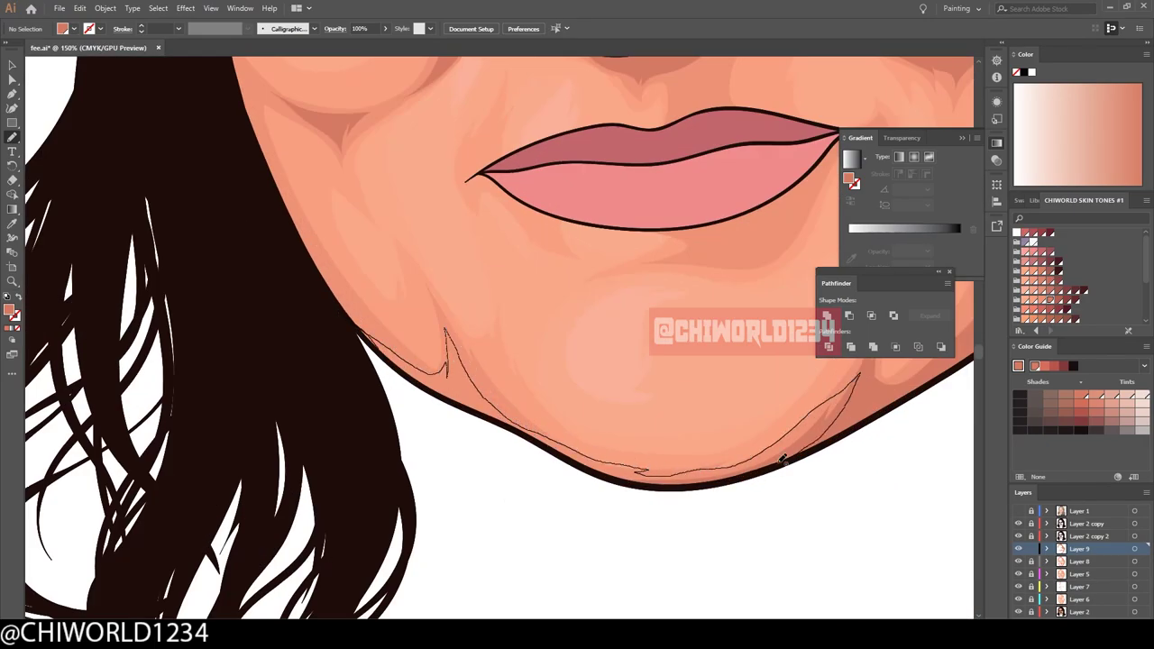
pyautogui.scroll(5, 255, 424)
pyautogui.scroll(-3, 216, 313)
pyautogui.scroll(1, 360, 361)
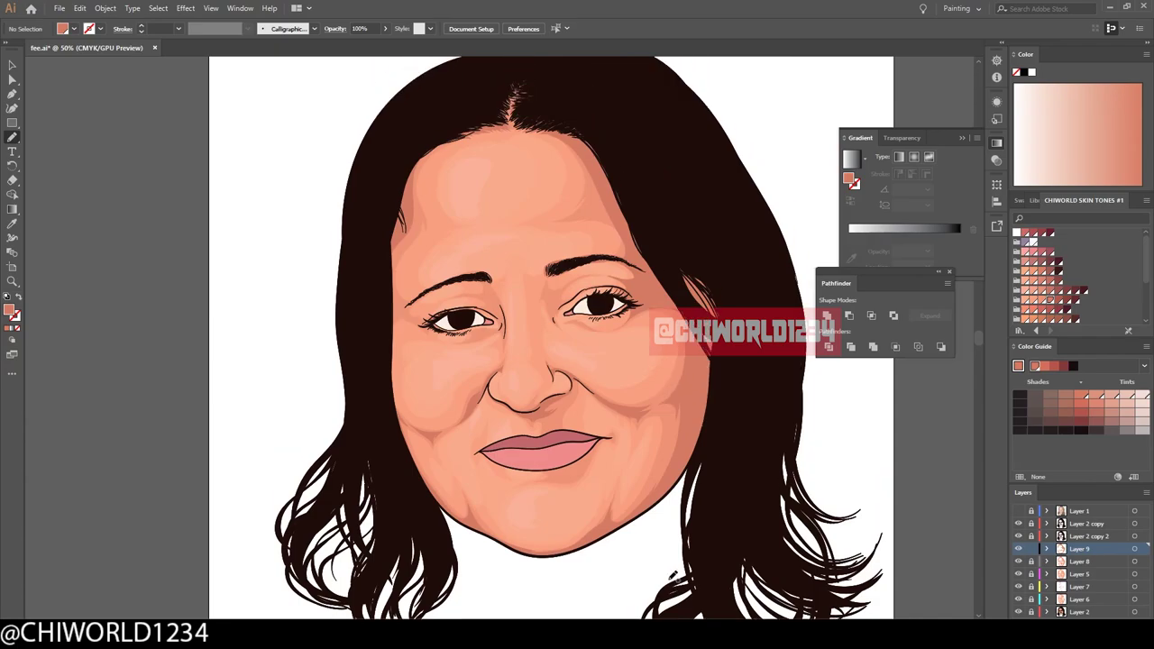
pyautogui.scroll(4, 361, 379)
pyautogui.moveTo(313, 458); pyautogui.dragTo(397, 438)
pyautogui.scroll(-4, 396, 439)
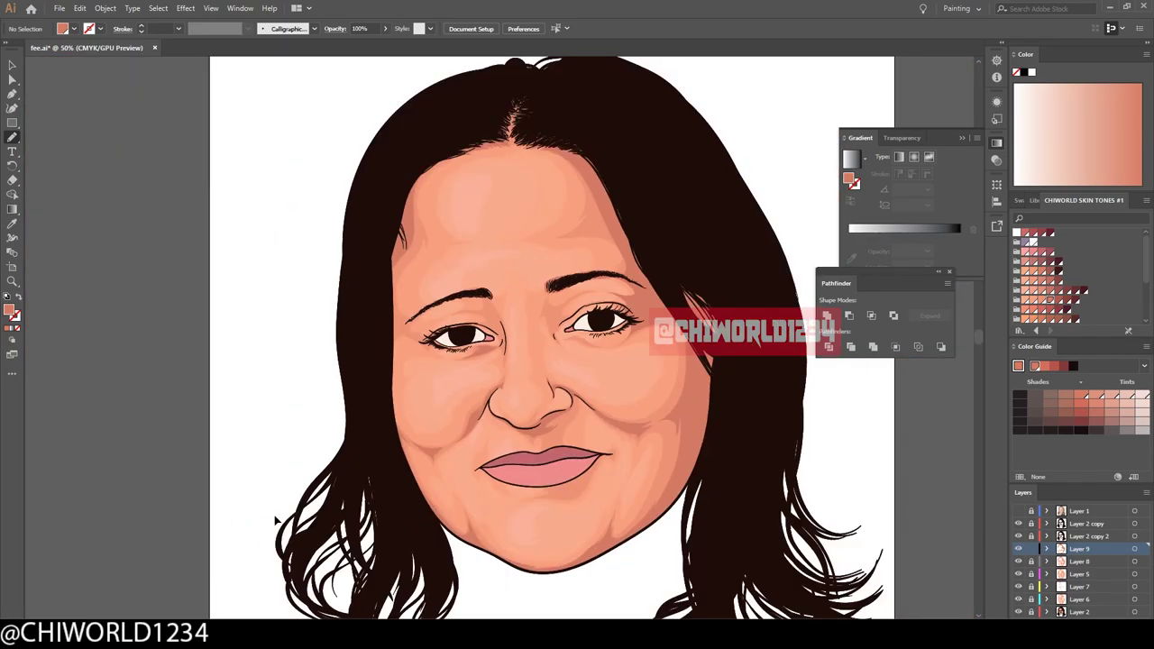
pyautogui.scroll(4, 361, 216)
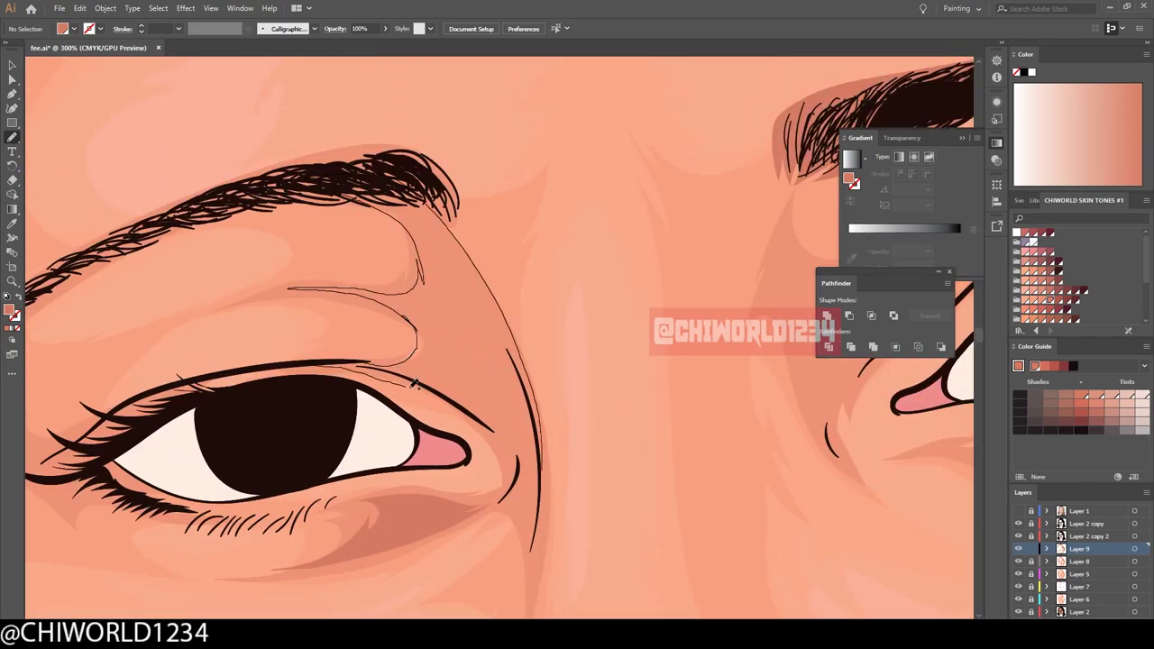
pyautogui.hscroll(-2, 479, 425)
pyautogui.scroll(-4, 447, 366)
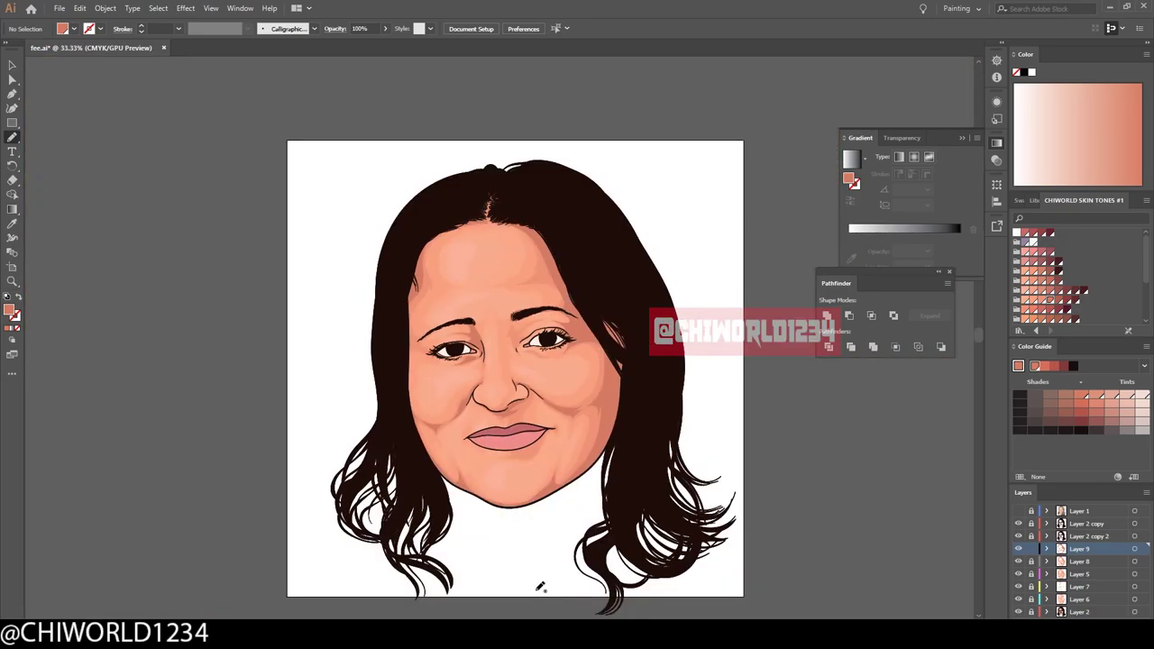
pyautogui.scroll(4, 518, 306)
pyautogui.scroll(-5, 386, 381)
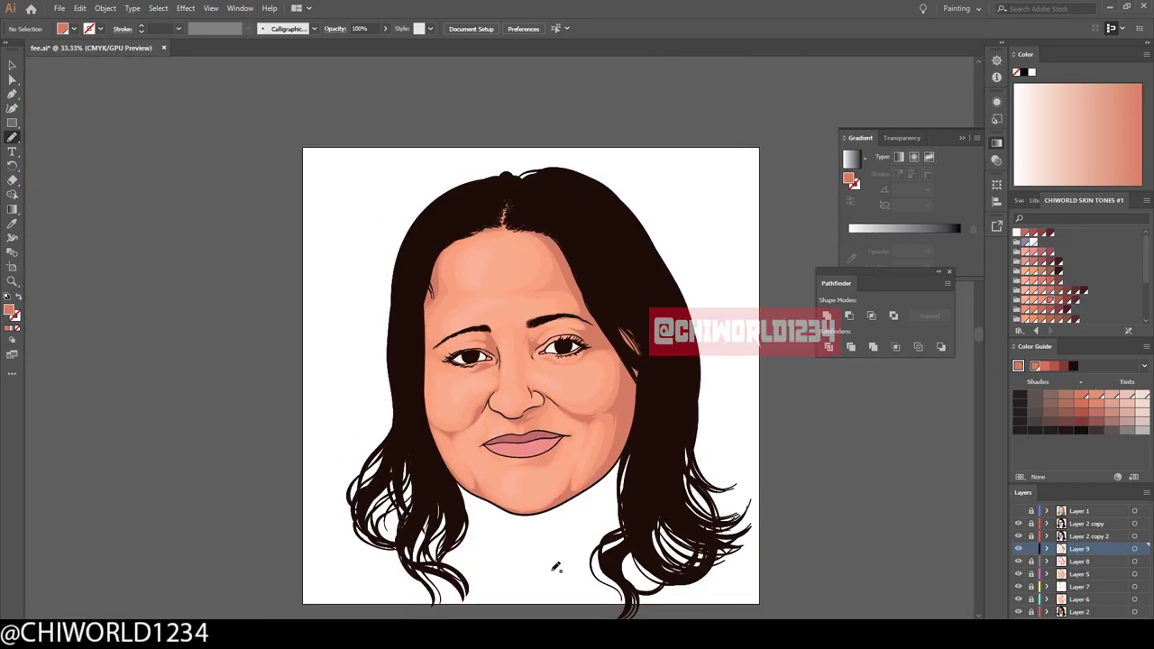
pyautogui.scroll(5, 472, 363)
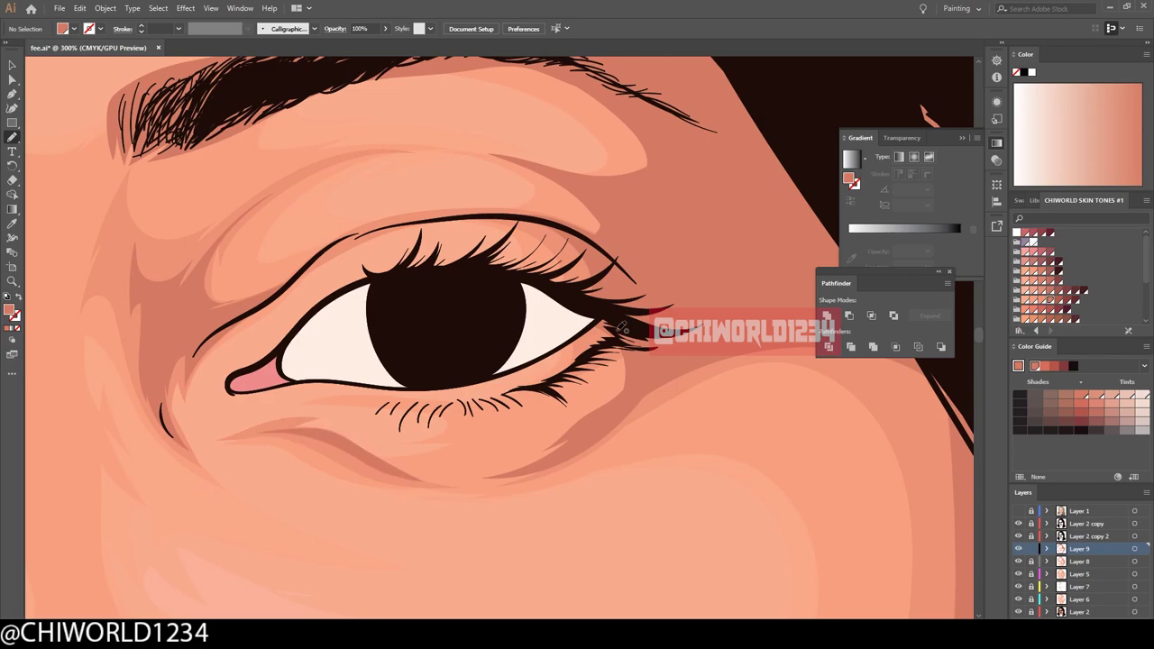
pyautogui.scroll(-3, 341, 279)
pyautogui.scroll(-2, 456, 547)
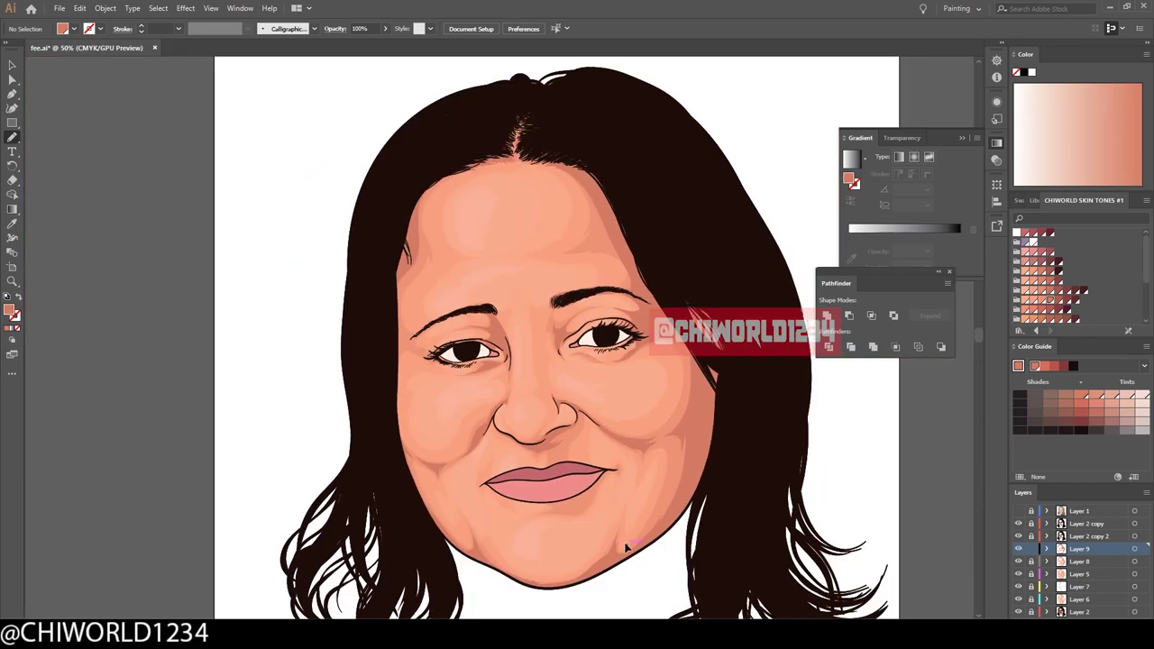
pyautogui.scroll(4, 629, 544)
pyautogui.scroll(-3, 545, 361)
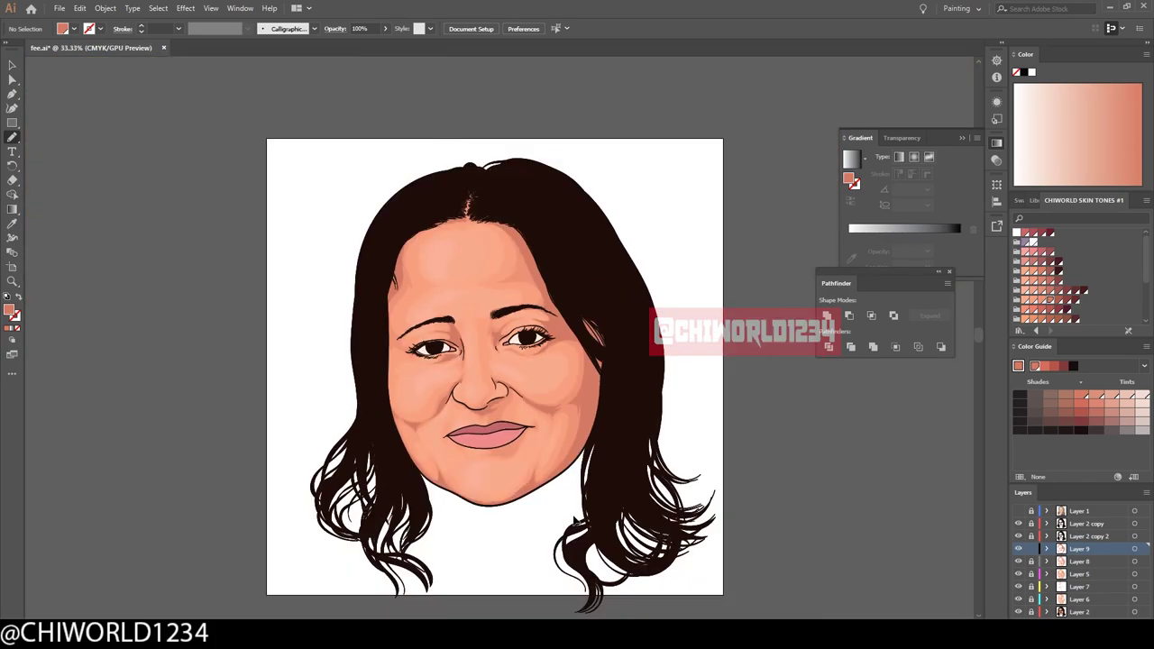
pyautogui.scroll(1, 545, 361)
pyautogui.scroll(-1, 546, 360)
# Make Layer 8 the active layer and navigate to the lower face.
pyautogui.click(1019, 561)
pyautogui.scroll(1, 301, 377)
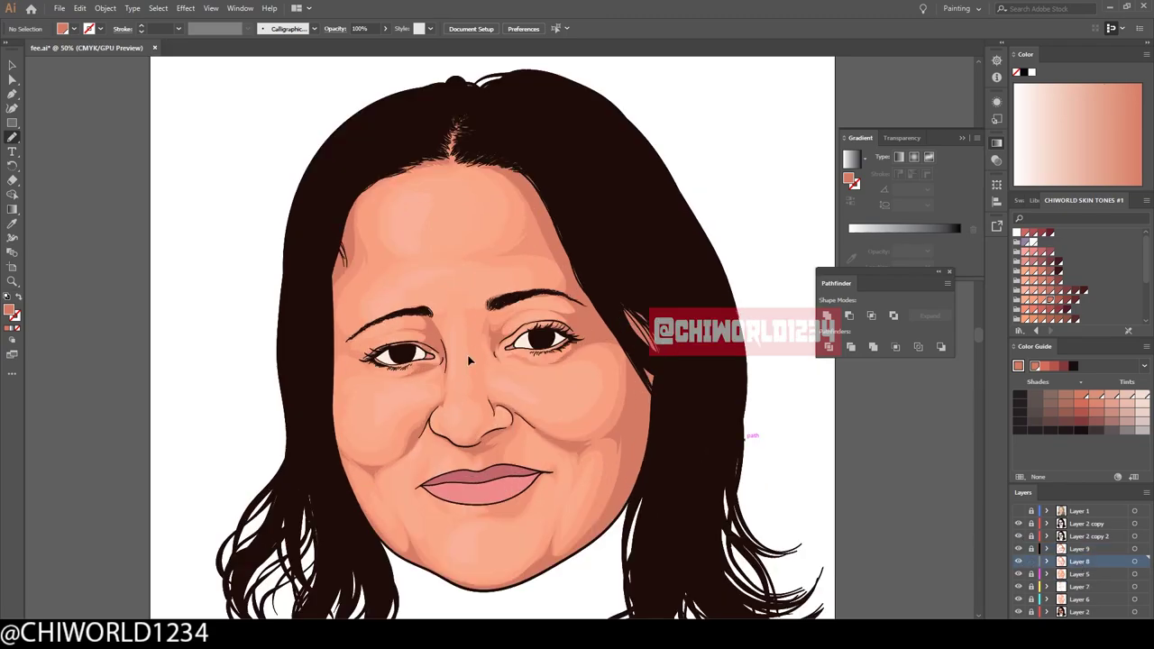
pyautogui.scroll(2, 300, 377)
pyautogui.scroll(-2, 378, 235)
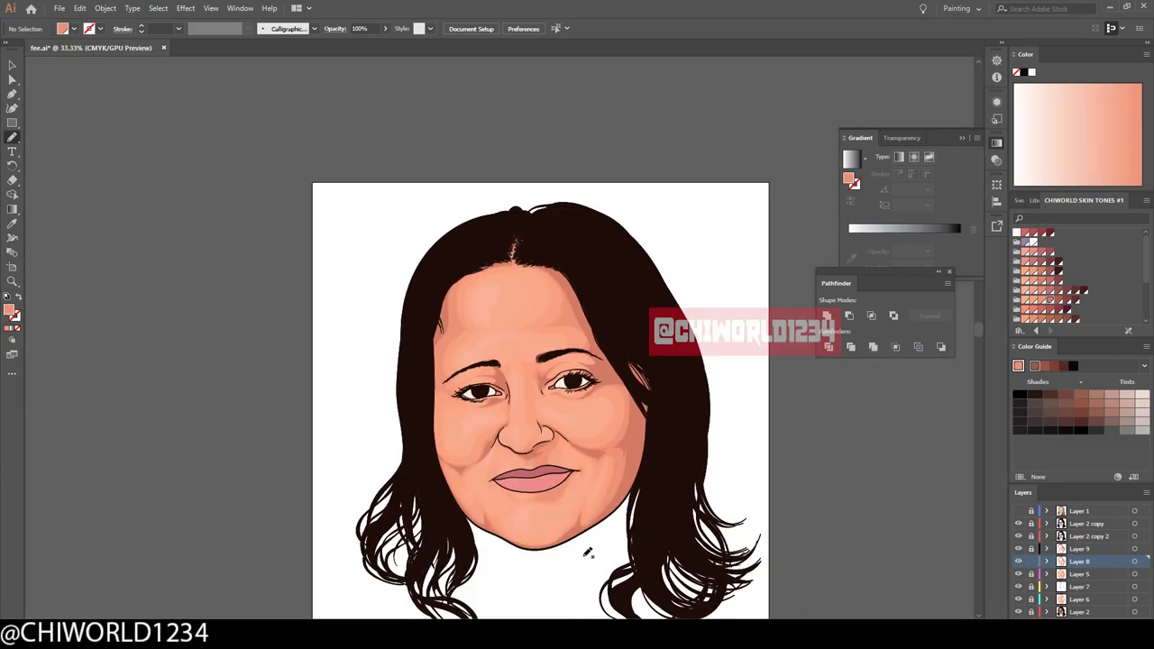
pyautogui.scroll(-1, 588, 549)
pyautogui.scroll(4, 331, 525)
pyautogui.scroll(-3, 401, 442)
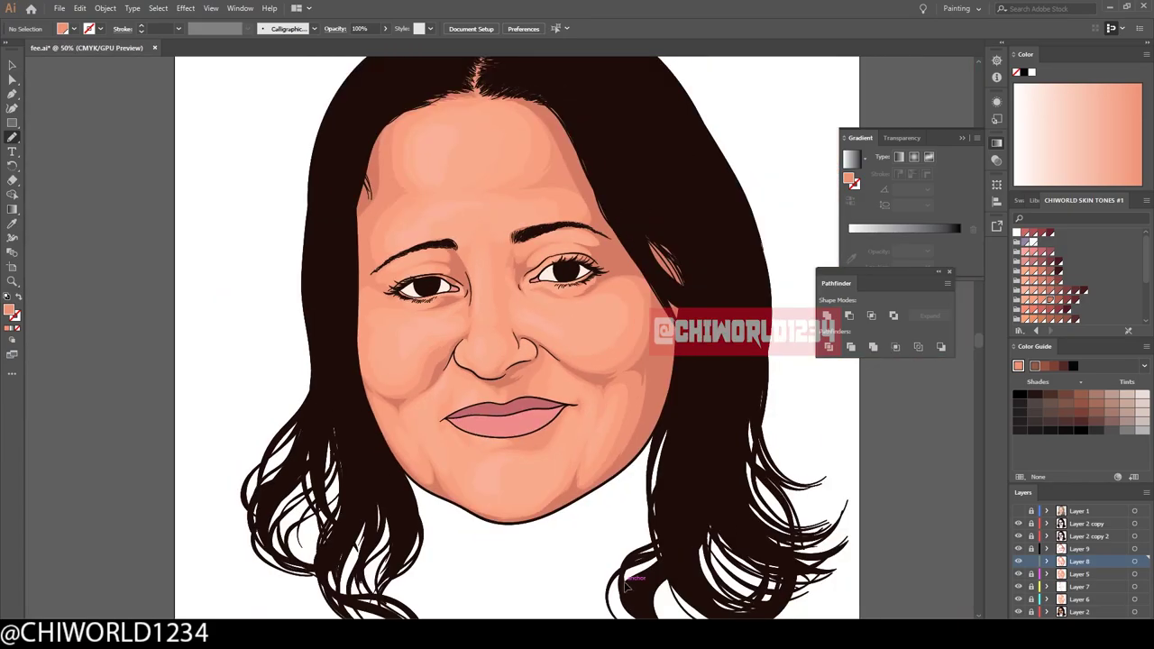
pyautogui.scroll(3, 383, 357)
pyautogui.scroll(-3, 693, 148)
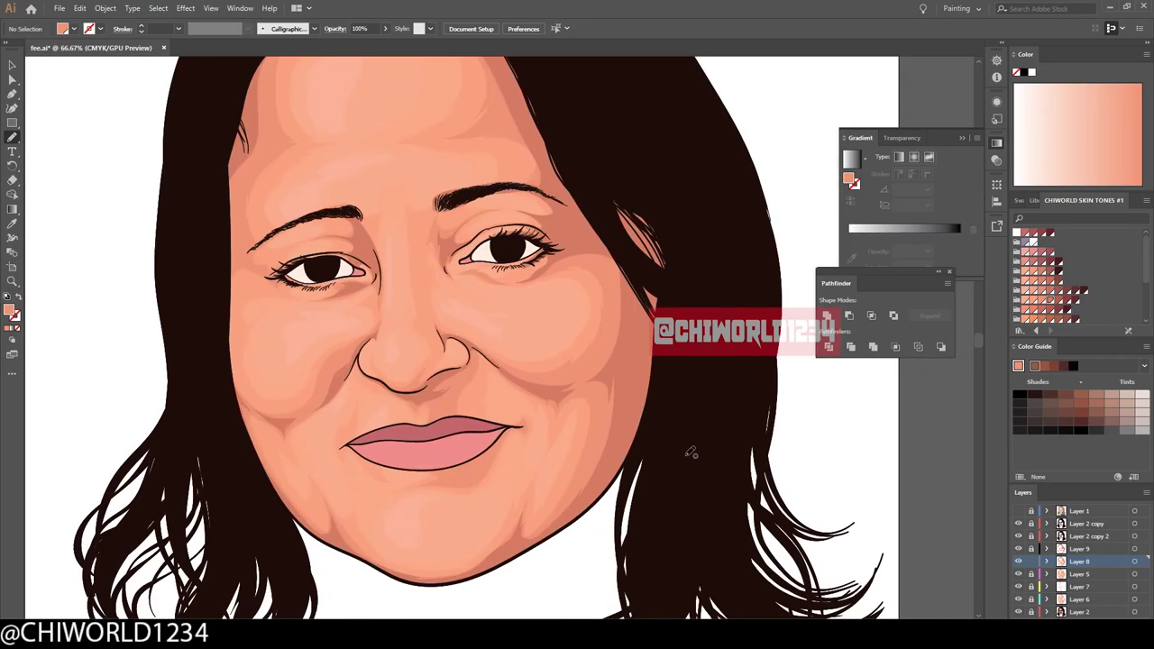
pyautogui.scroll(3, 728, 474)
pyautogui.scroll(1, 619, 331)
pyautogui.scroll(-1, 521, 335)
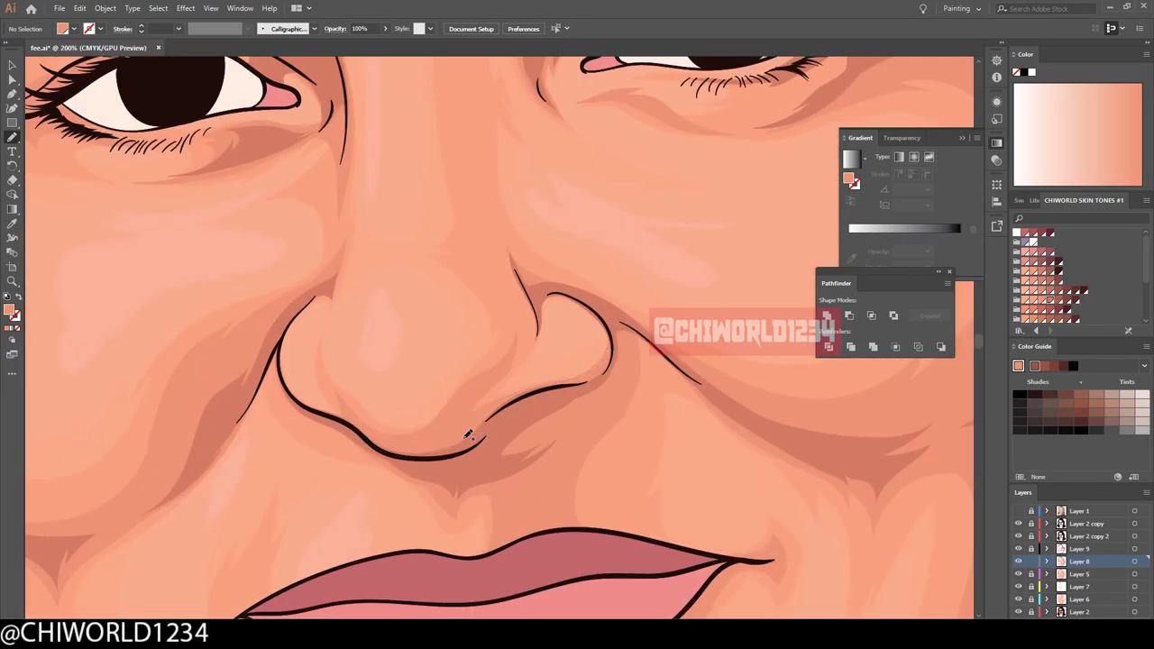
pyautogui.scroll(2, 459, 438)
pyautogui.scroll(2, 768, 391)
pyautogui.hscroll(1, 766, 466)
pyautogui.scroll(2, 572, 297)
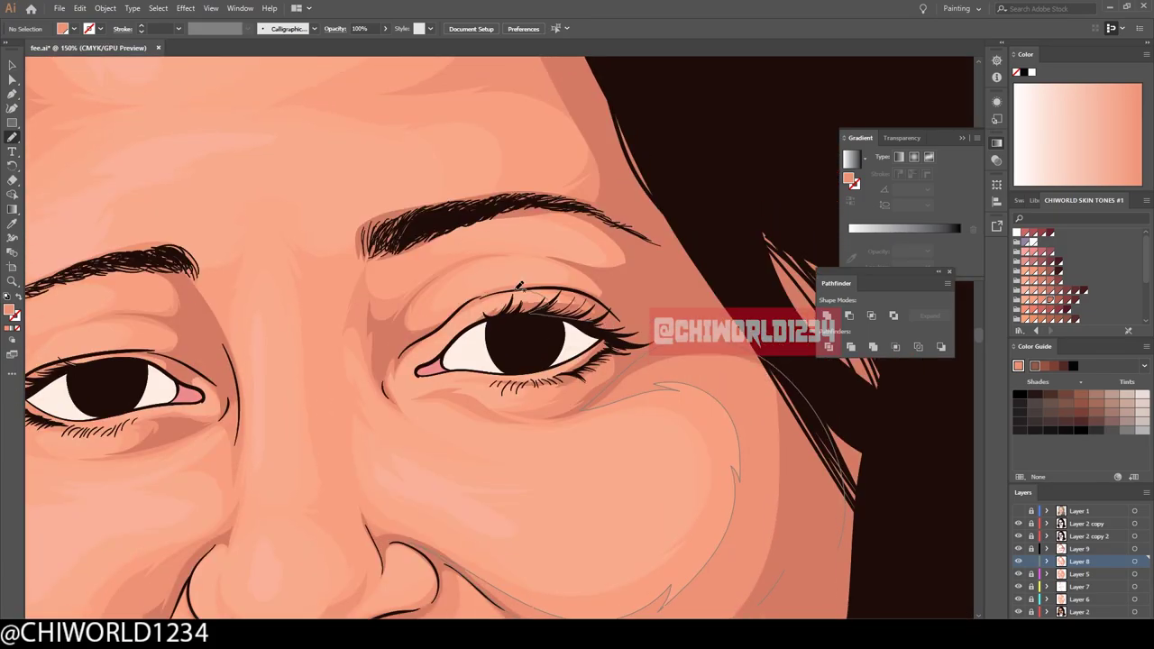
pyautogui.scroll(-3, 565, 242)
pyautogui.scroll(4, 475, 317)
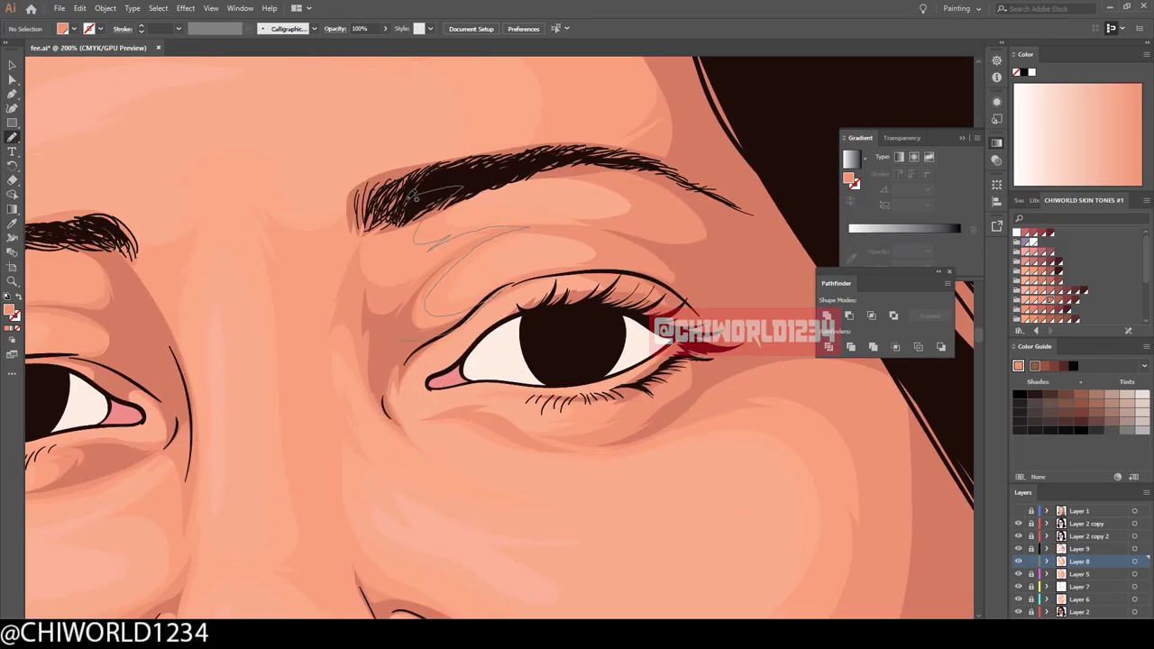
pyautogui.scroll(-3, 413, 197)
pyautogui.scroll(2, 572, 363)
pyautogui.scroll(-1, 528, 223)
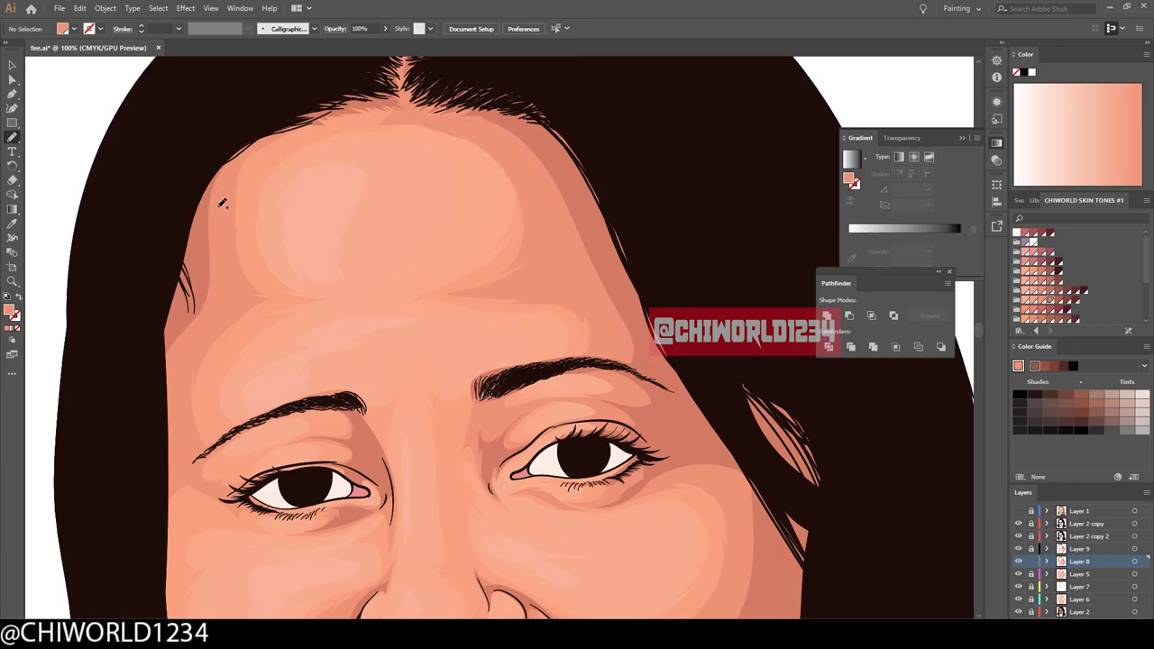
pyautogui.scroll(-1, 361, 270)
pyautogui.scroll(-1, 360, 315)
pyautogui.scroll(3, 684, 545)
# Draw lighter peach highlight shapes on the chin and cheeks.
pyautogui.moveTo(685, 544); pyautogui.dragTo(617, 372)
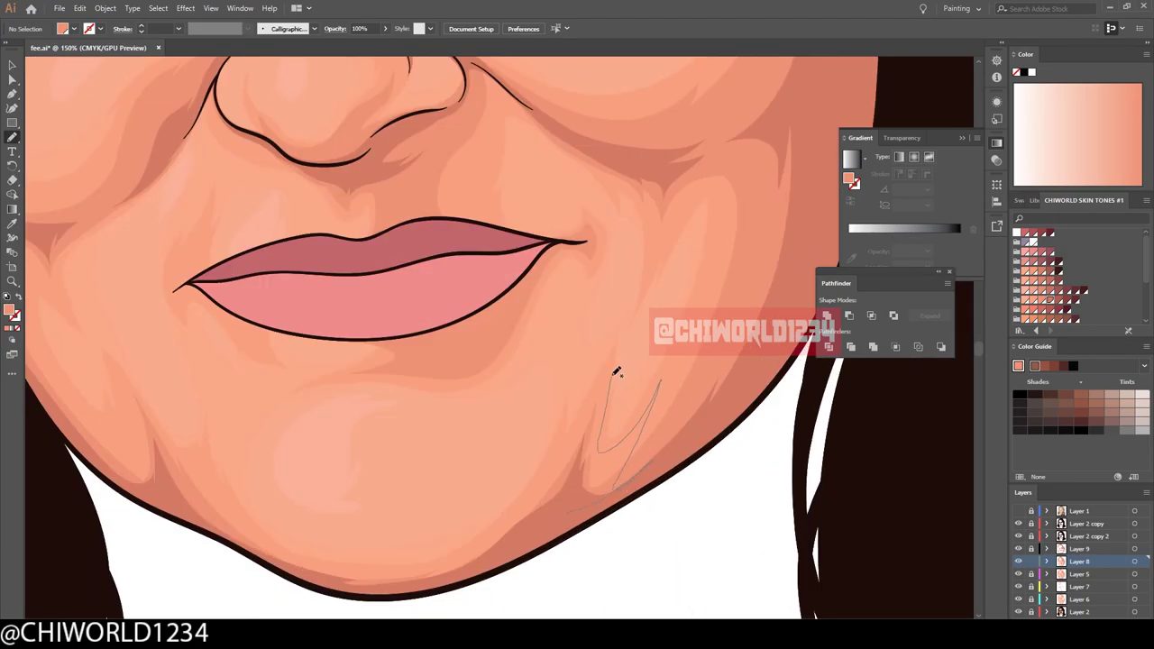
pyautogui.moveTo(484, 570); pyautogui.dragTo(200, 490)
pyautogui.hscroll(-1, 200, 489)
pyautogui.moveTo(126, 439); pyautogui.dragTo(359, 535)
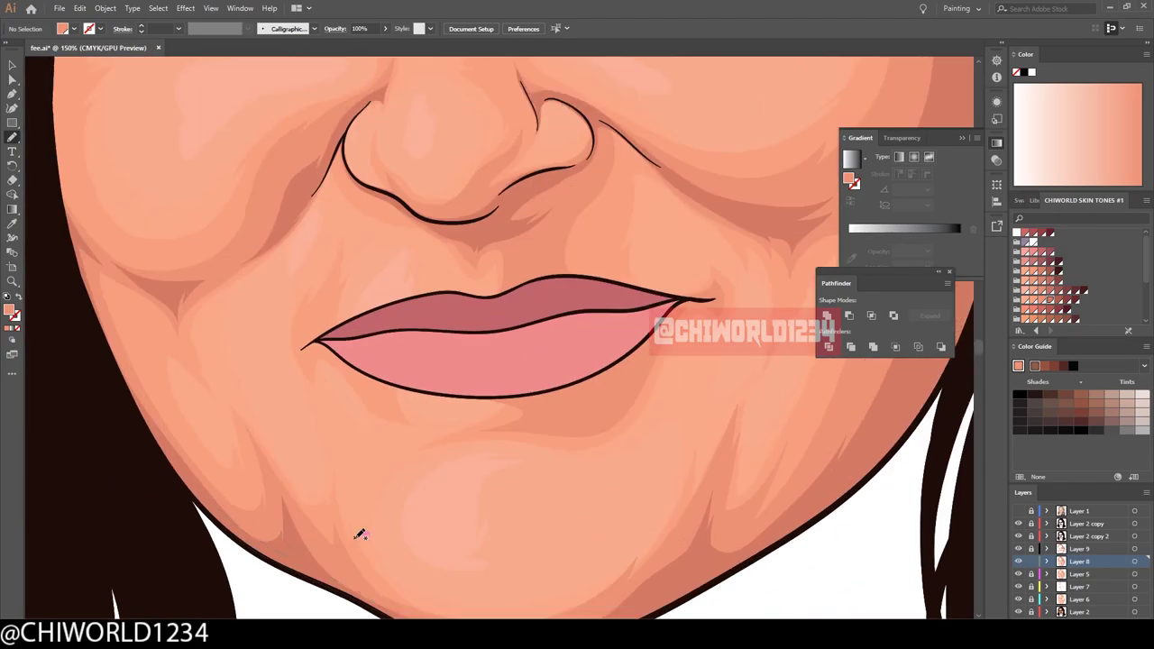
# Zoom out and back in to review the portrait, selecting another layer in the Layers panel.
pyautogui.hotkey('ctrl', '0')
pyautogui.scroll(5, 342, 562)
pyautogui.hotkey('ctrl', '0')
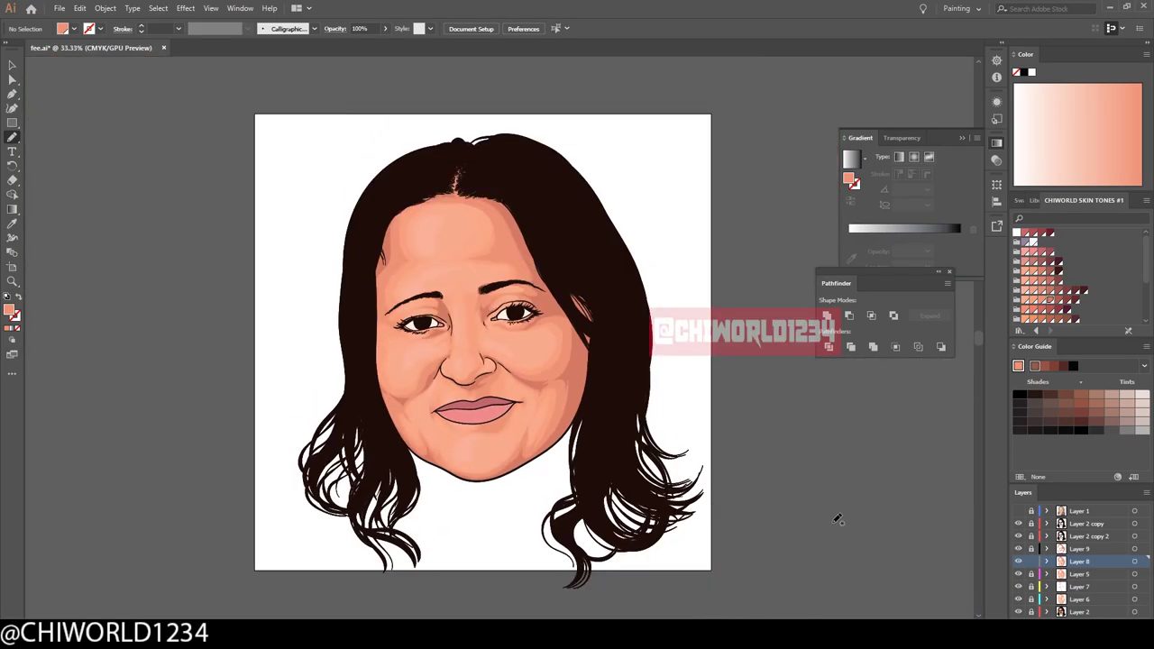
pyautogui.scroll(5, 778, 489)
pyautogui.hotkey('ctrl', '0')
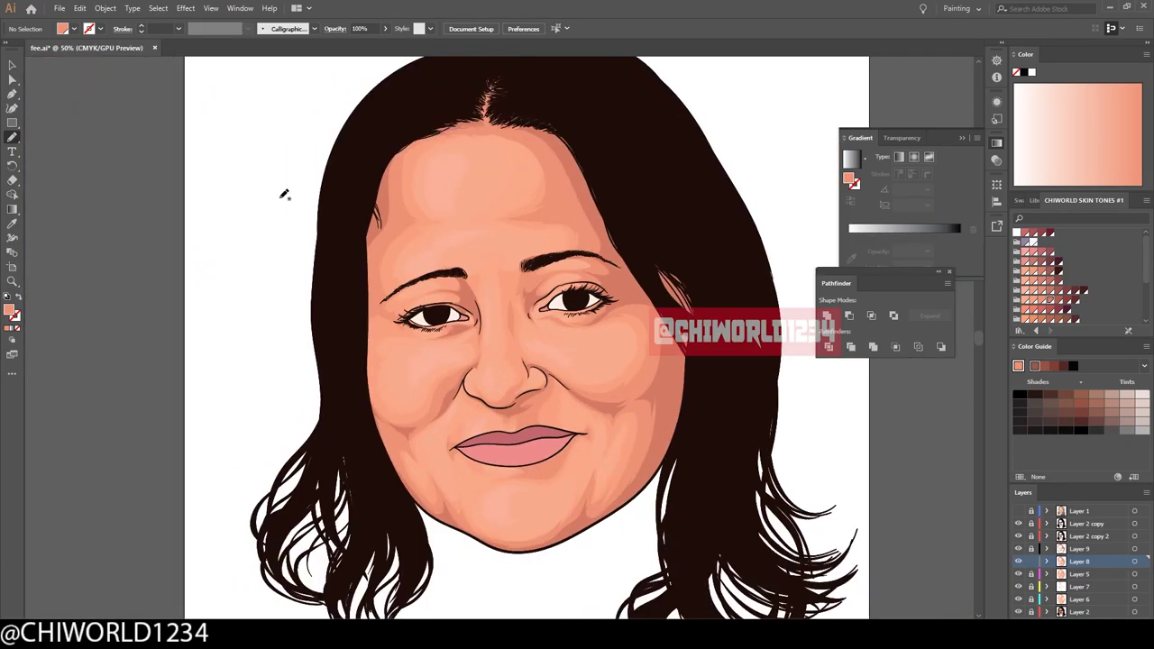
pyautogui.click(1019, 574)
pyautogui.hotkey('ctrl', '1')
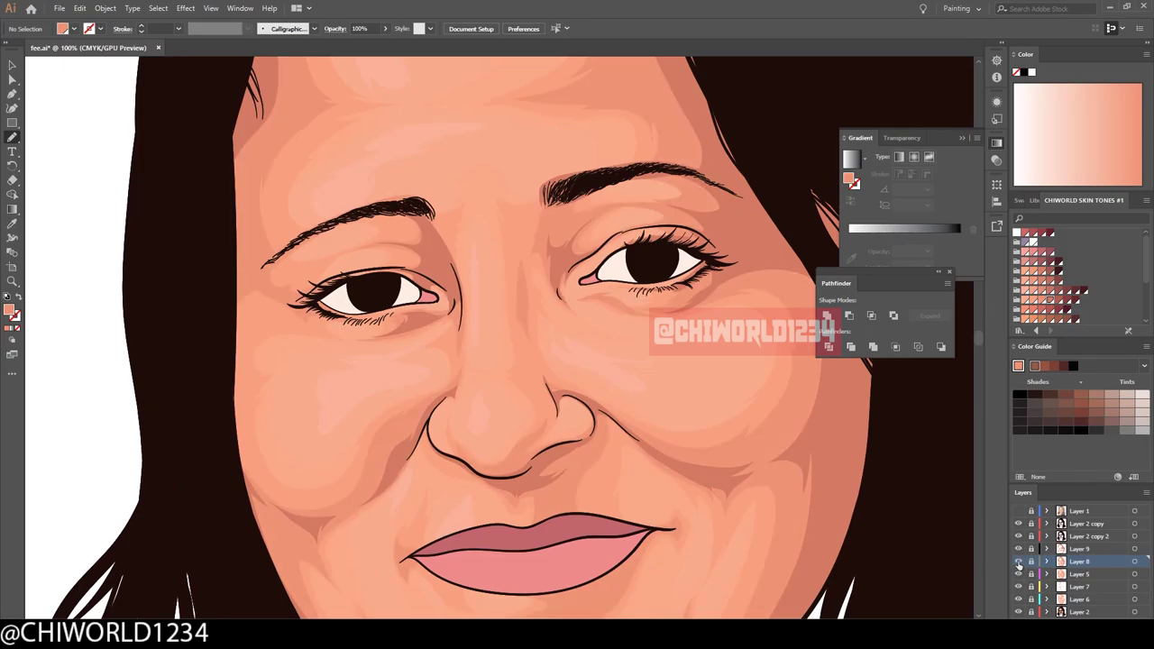
pyautogui.hotkey('ctrl', '-')
# On a new layer above Layer 9, draw a dark crease line beside the nose.
pyautogui.hotkey('ctrl', 'l')
pyautogui.hotkey('ctrl', '0')
pyautogui.scroll(5, 274, 361)
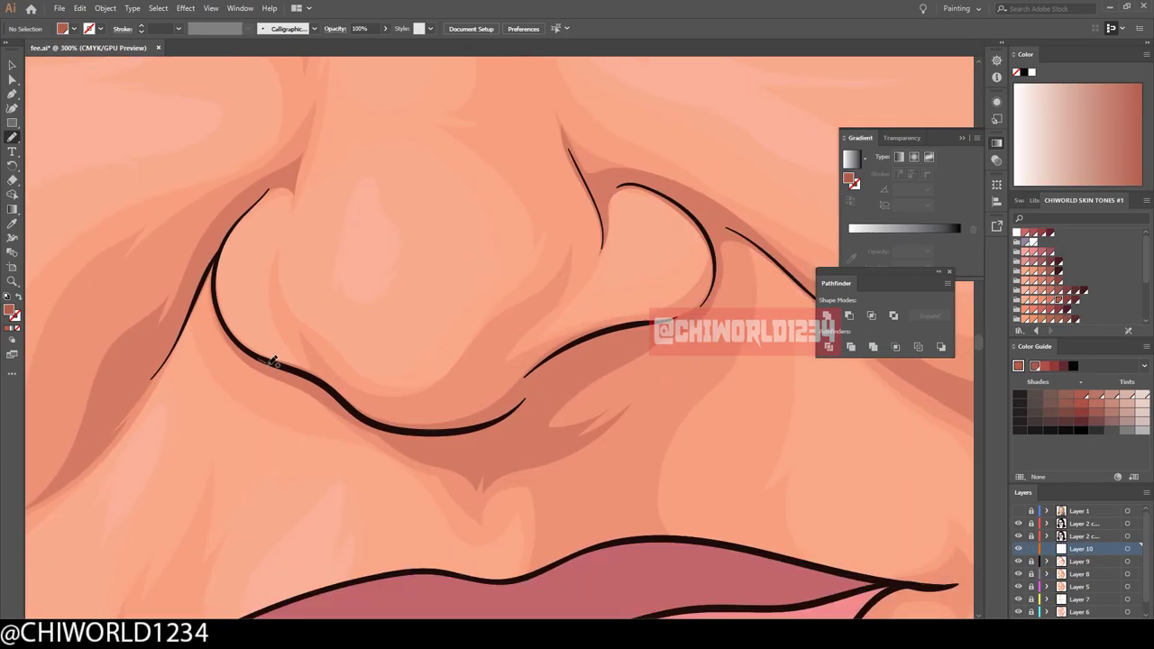
pyautogui.scroll(-3, 510, 352)
pyautogui.scroll(4, 406, 347)
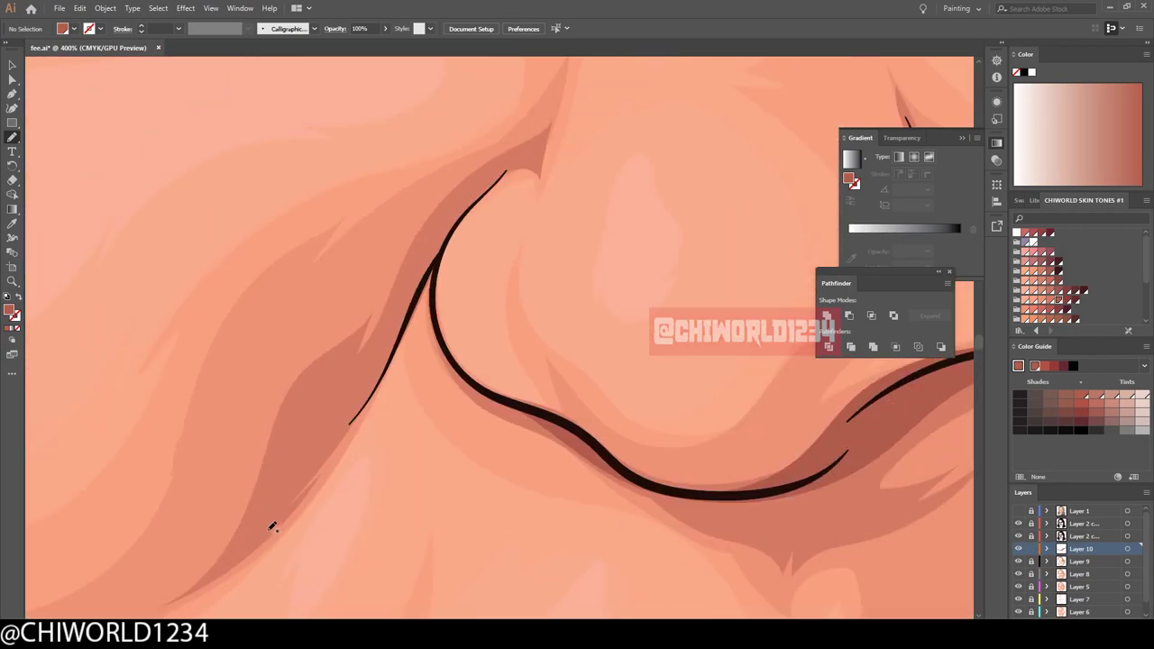
pyautogui.moveTo(450, 221); pyautogui.dragTo(278, 492)
# Paint two dark strokes along the right eye's lower lid and check the result.
pyautogui.scroll(-1, 631, 541)
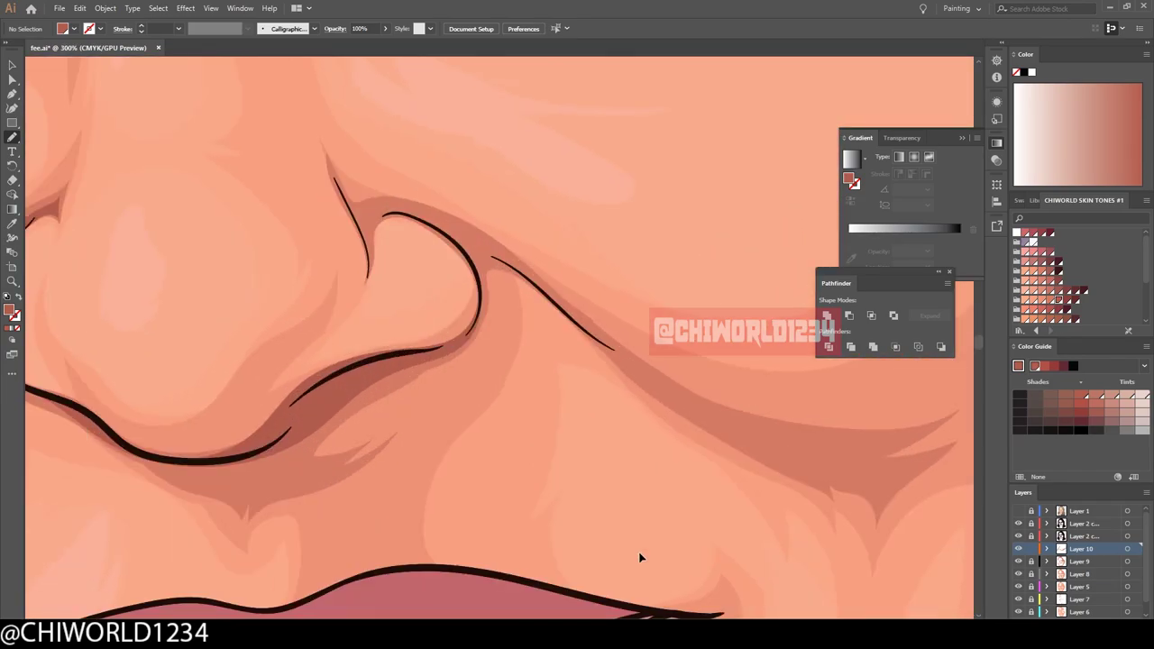
pyautogui.scroll(1, 434, 282)
pyautogui.scroll(-4, 348, 247)
pyautogui.scroll(-1, 379, 406)
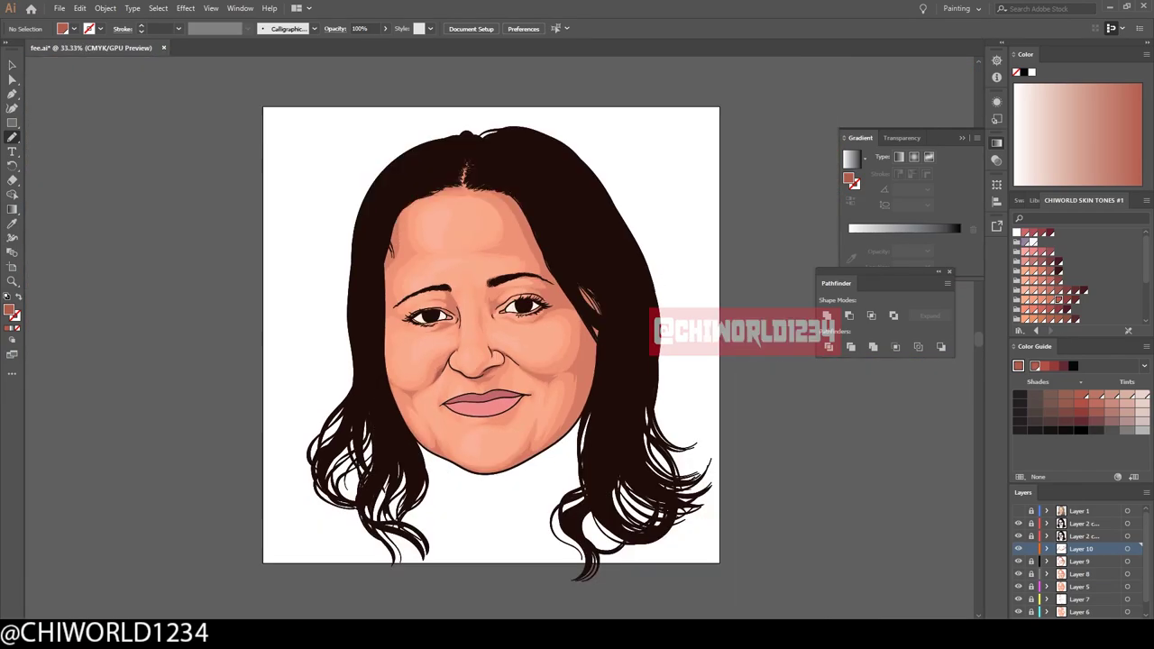
pyautogui.scroll(4, 393, 451)
pyautogui.scroll(-3, 393, 529)
pyautogui.scroll(3, 442, 283)
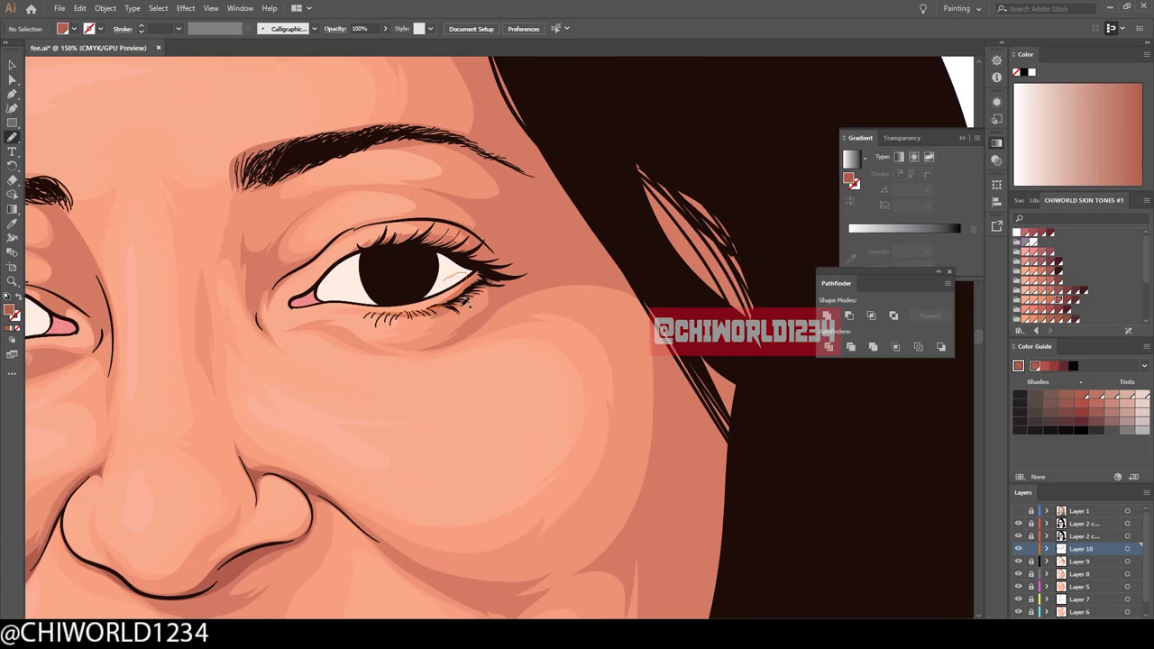
pyautogui.moveTo(469, 304); pyautogui.dragTo(527, 258)
pyautogui.scroll(-1, 526, 518)
pyautogui.scroll(2, 529, 505)
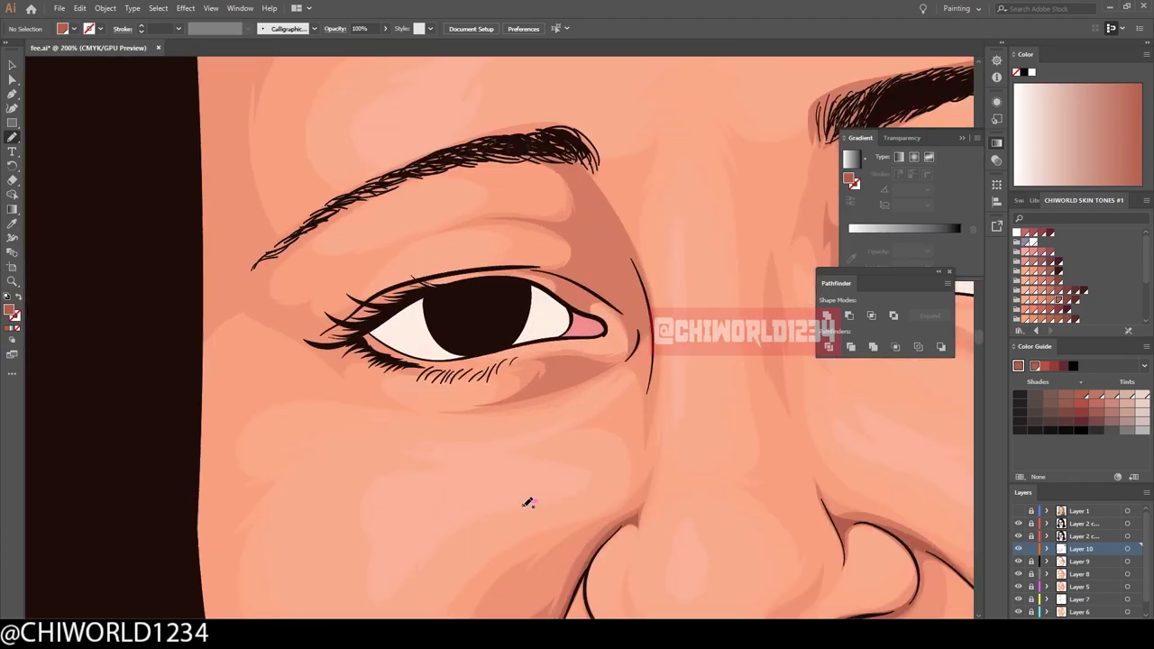
pyautogui.moveTo(302, 337); pyautogui.dragTo(300, 340)
pyautogui.scroll(-3, 523, 504)
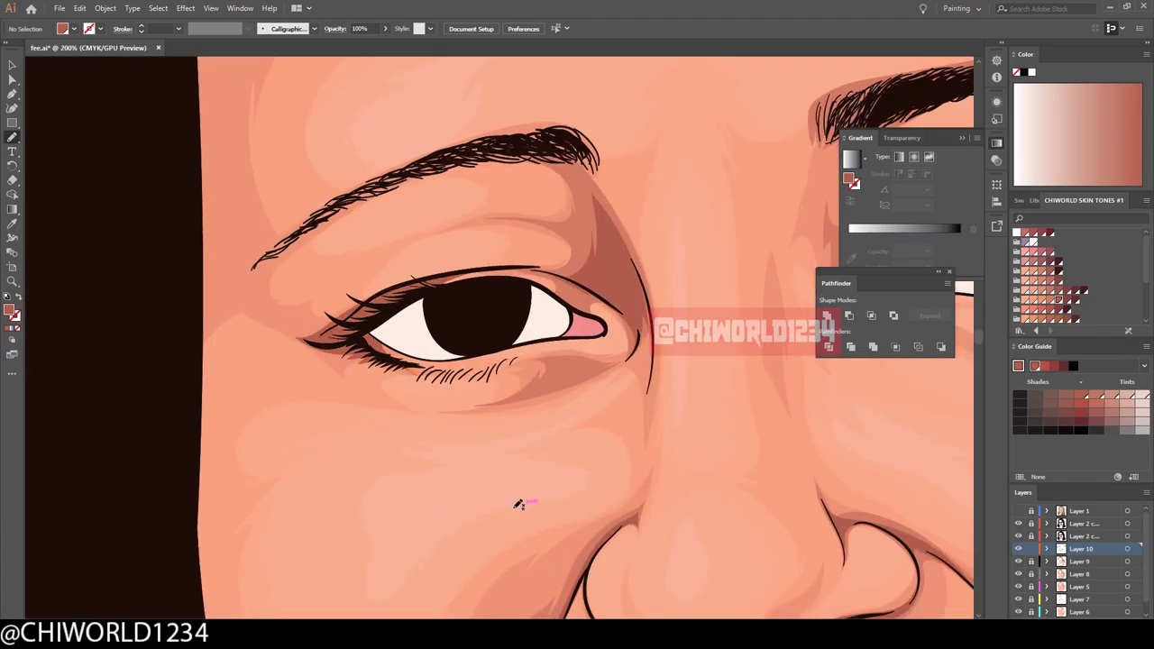
pyautogui.scroll(2, 332, 219)
pyautogui.scroll(-1, 762, 548)
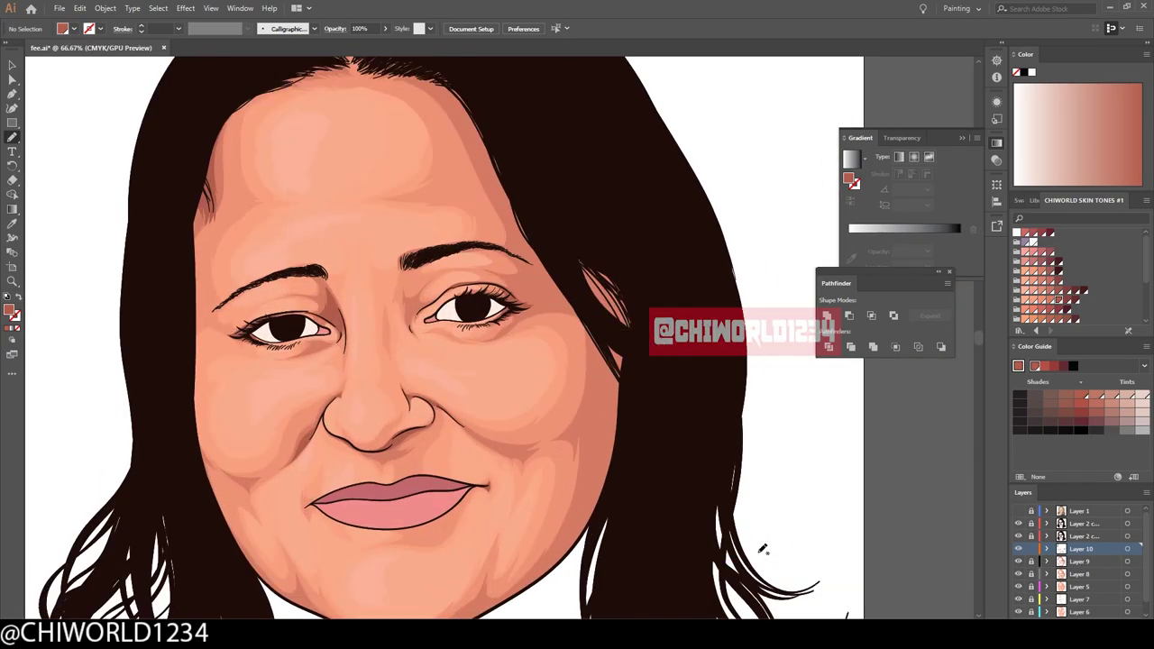
pyautogui.scroll(-2, 458, 94)
pyautogui.scroll(1, 461, 261)
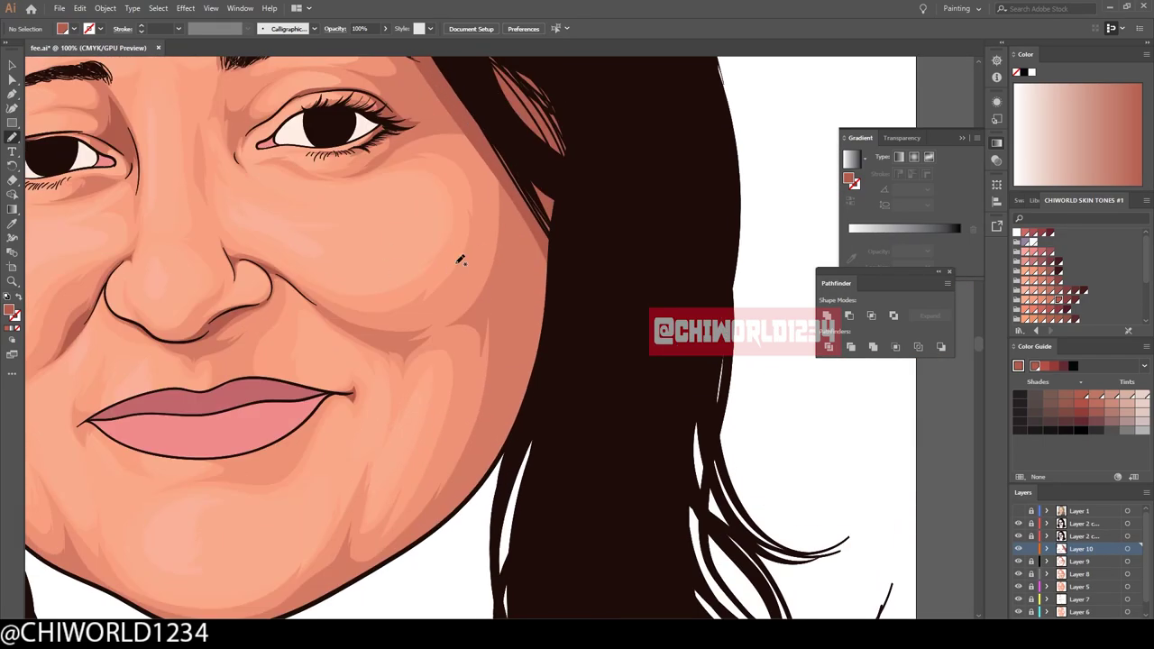
pyautogui.scroll(2, 580, 181)
pyautogui.scroll(-1, 662, 431)
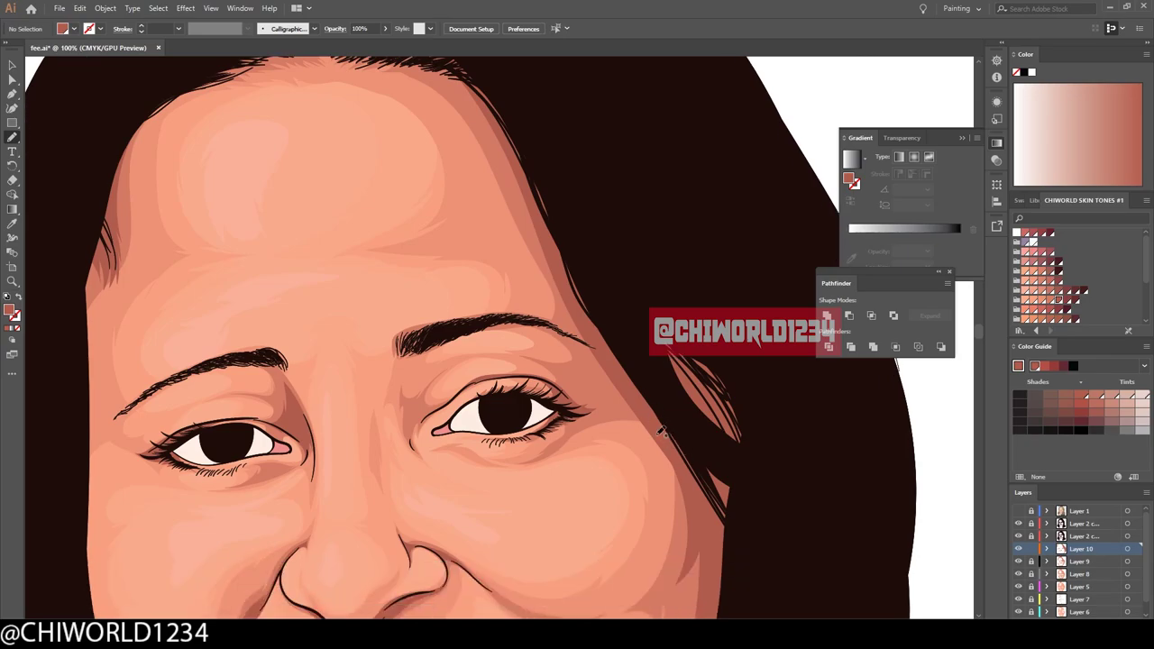
pyautogui.scroll(2, 510, 315)
pyautogui.scroll(-1, 342, 129)
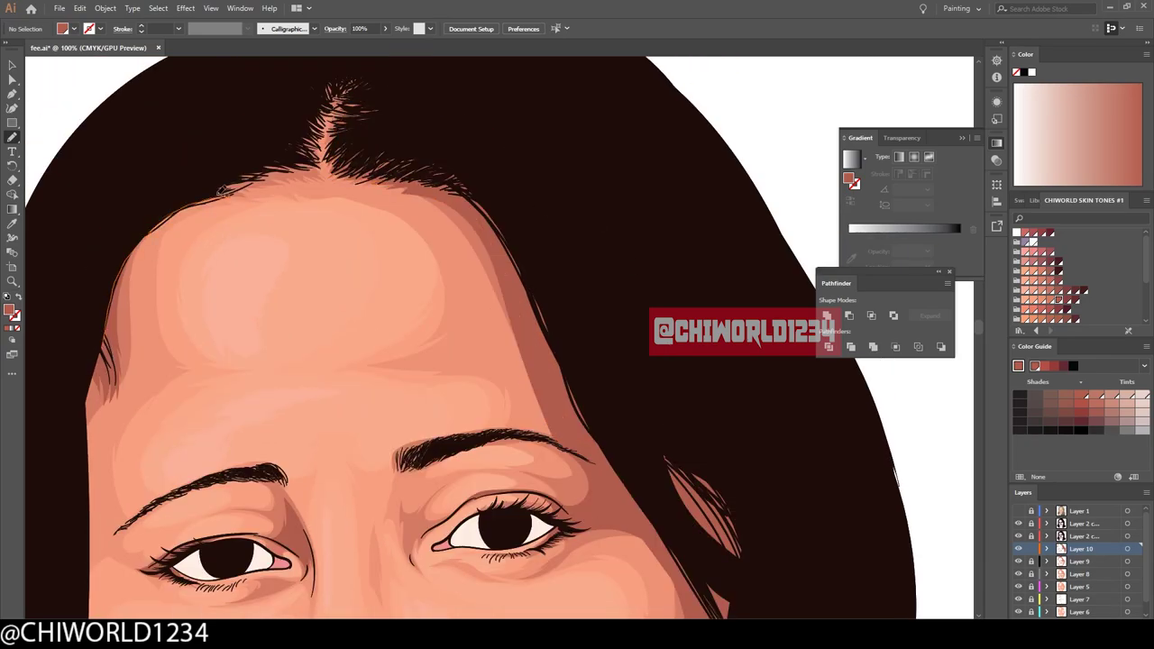
pyautogui.scroll(-3, 247, 412)
pyautogui.scroll(2, 729, 483)
pyautogui.scroll(-1, 727, 479)
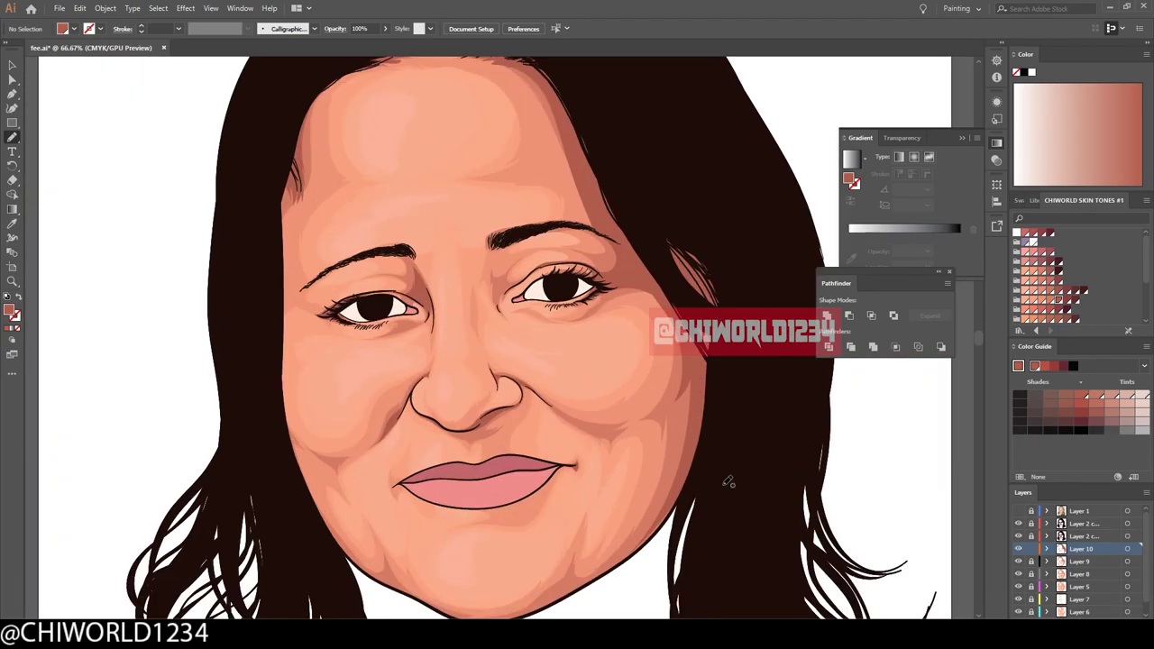
pyautogui.scroll(1, 727, 479)
pyautogui.scroll(-1, 727, 479)
# Check the hair path with the selection tool, then deselect it.
pyautogui.scroll(2, 591, 292)
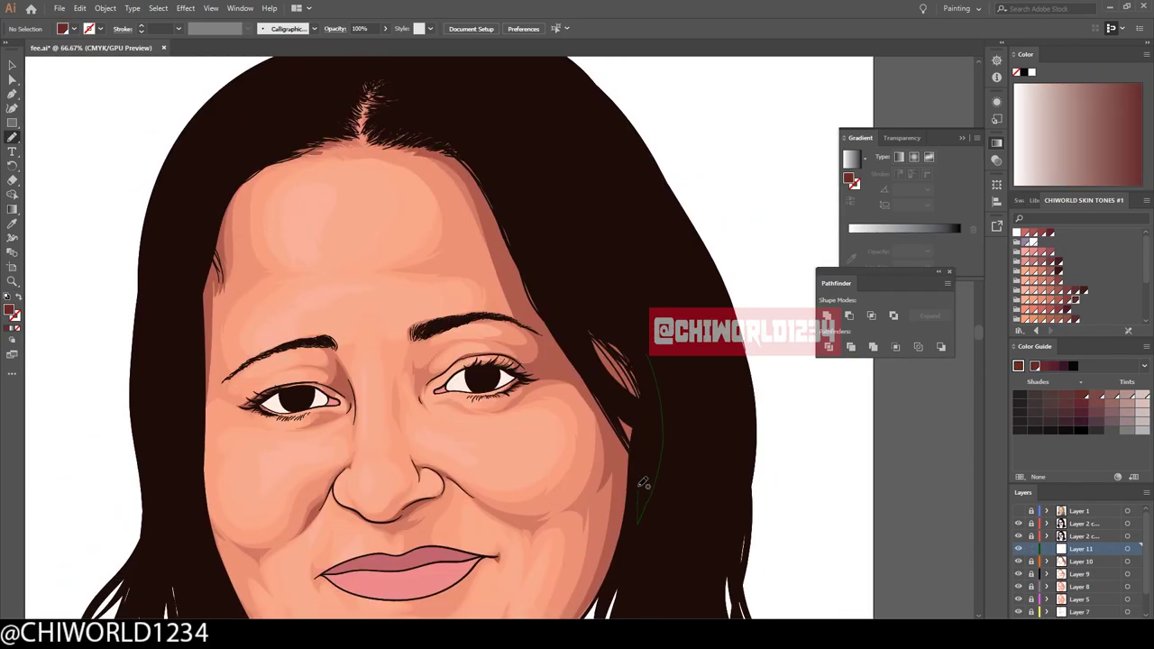
pyautogui.scroll(-1, 478, 186)
pyautogui.scroll(1, 478, 186)
pyautogui.press('v')
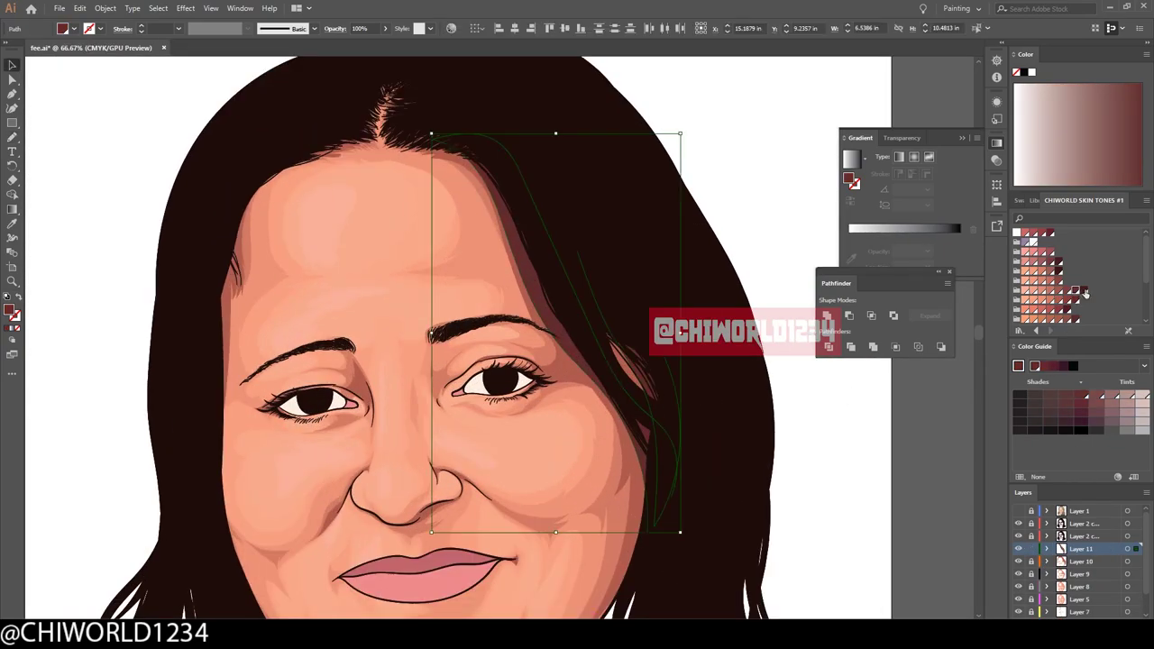
pyautogui.scroll(-2, 1076, 321)
pyautogui.scroll(-1, 758, 404)
pyautogui.click(758, 404)
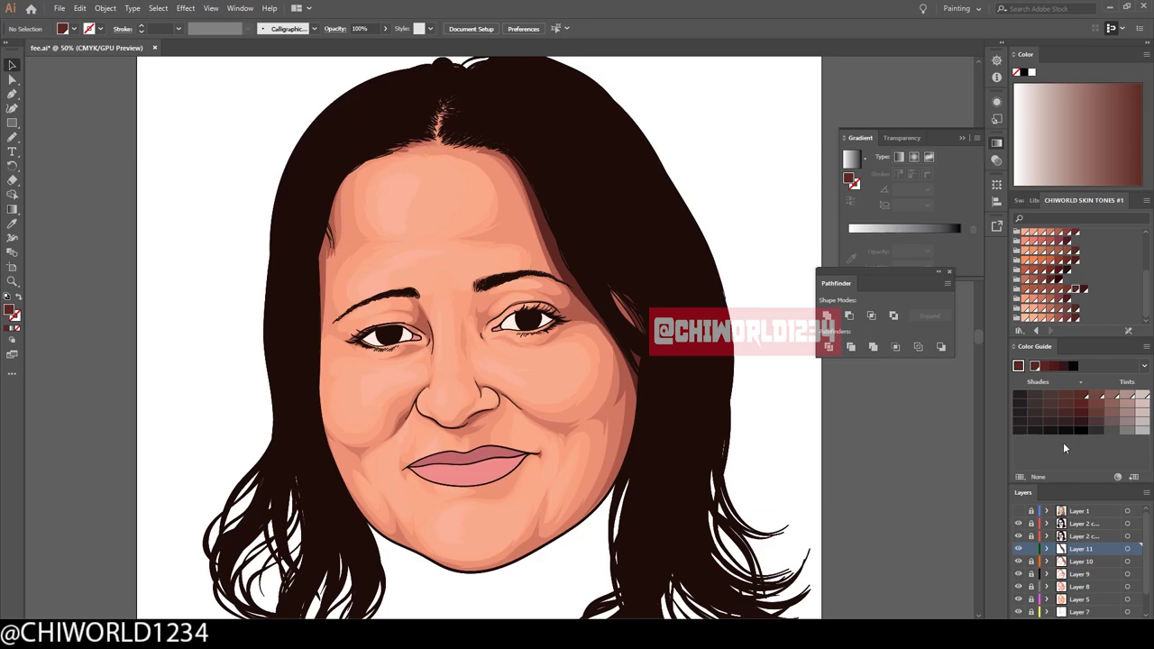
# On a new layer, Blob-Brush lavender shading onto both eye whites.
pyautogui.click(1082, 536)
pyautogui.hotkey('ctrl', 'l')
pyautogui.scroll(5, 384, 340)
pyautogui.scroll(2, 384, 340)
pyautogui.press('b')
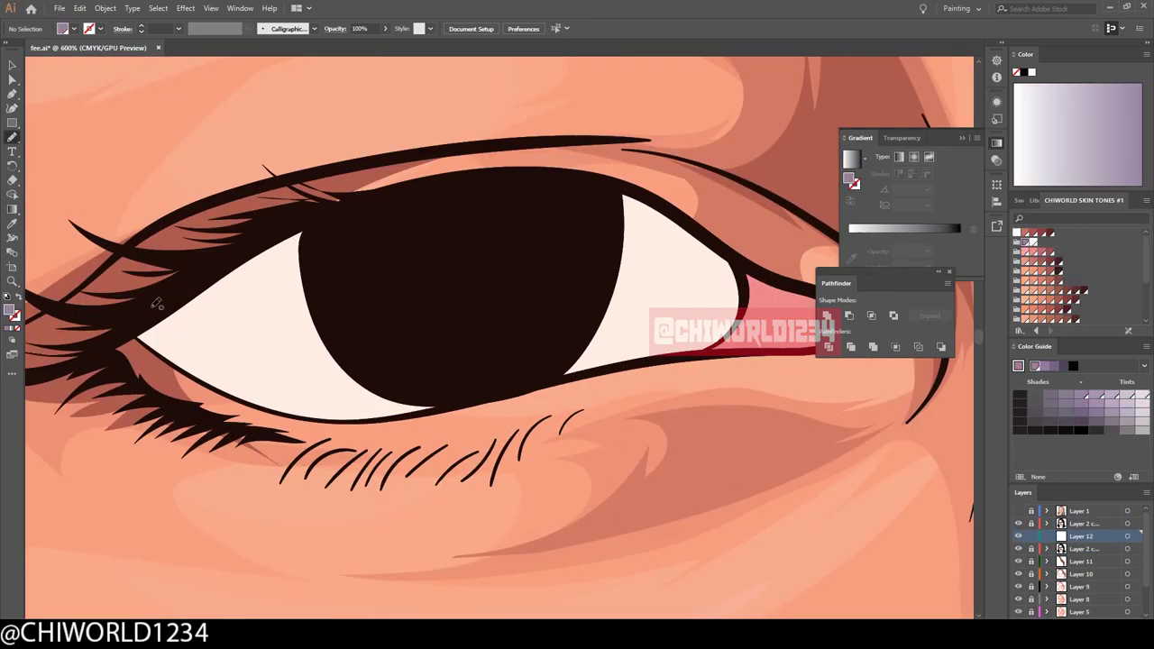
pyautogui.moveTo(221, 369); pyautogui.dragTo(739, 271)
pyautogui.scroll(-4, 703, 454)
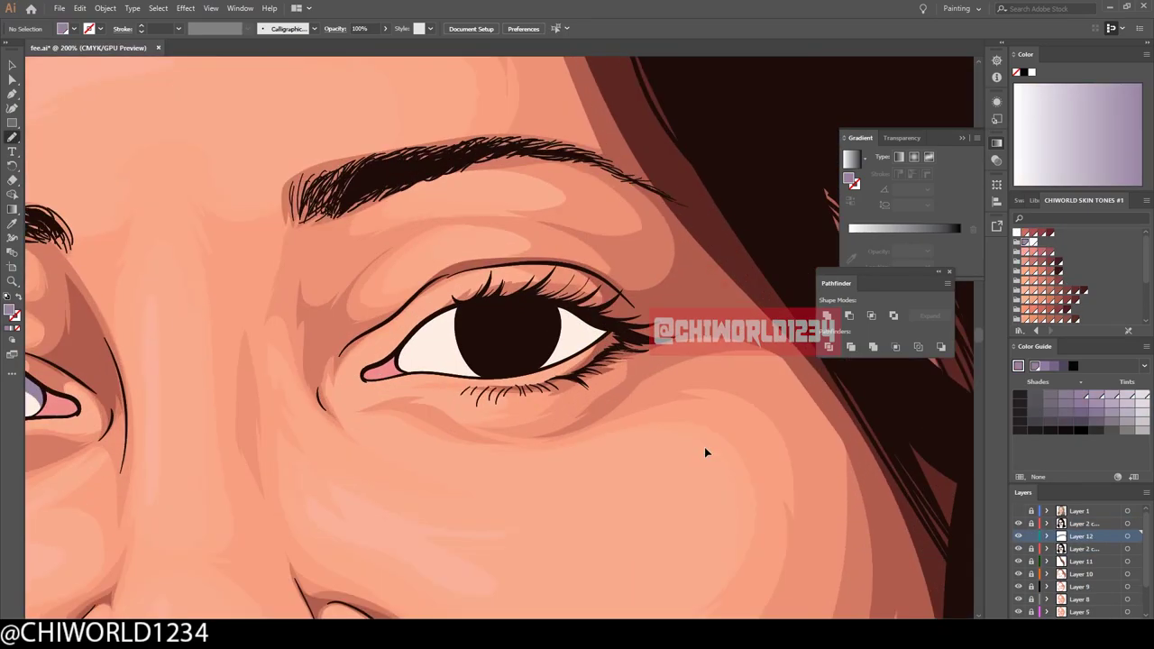
pyautogui.scroll(4, 704, 454)
pyautogui.moveTo(307, 232)
pyautogui.mouseDown()
pyautogui.moveTo(85, 379)
pyautogui.moveTo(412, 282)
pyautogui.mouseUp()
pyautogui.moveTo(521, 225); pyautogui.dragTo(523, 227)
# Paint darker pink shading on the lips.
pyautogui.scroll(-5, 528, 496)
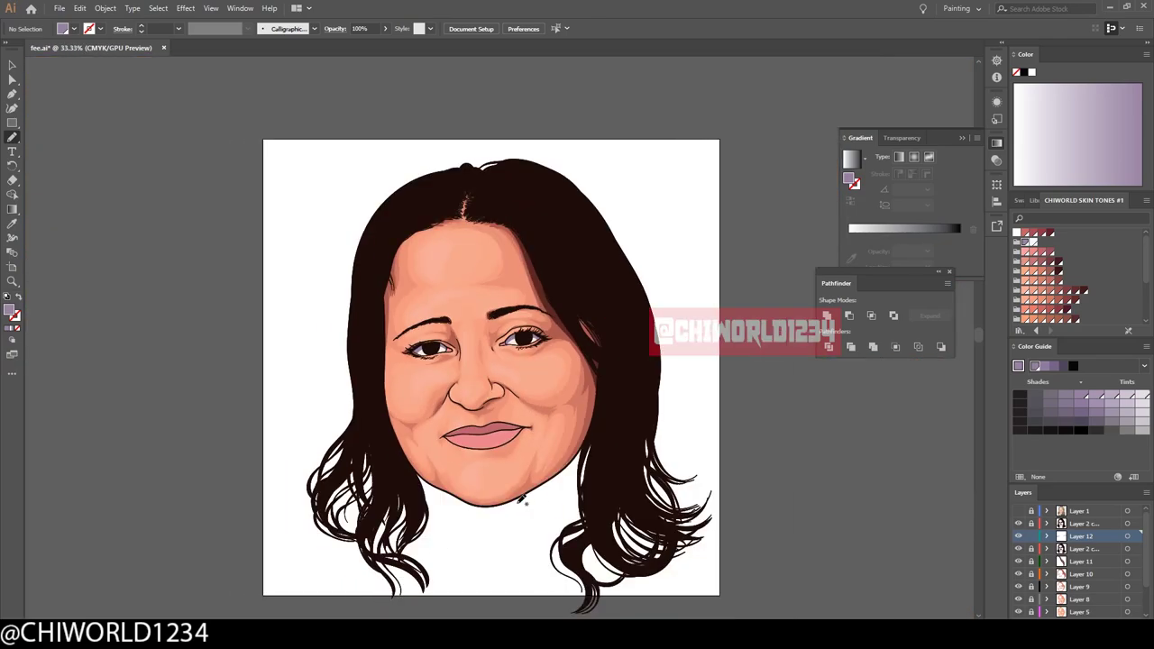
pyautogui.scroll(3, 559, 485)
pyautogui.scroll(-2, 643, 523)
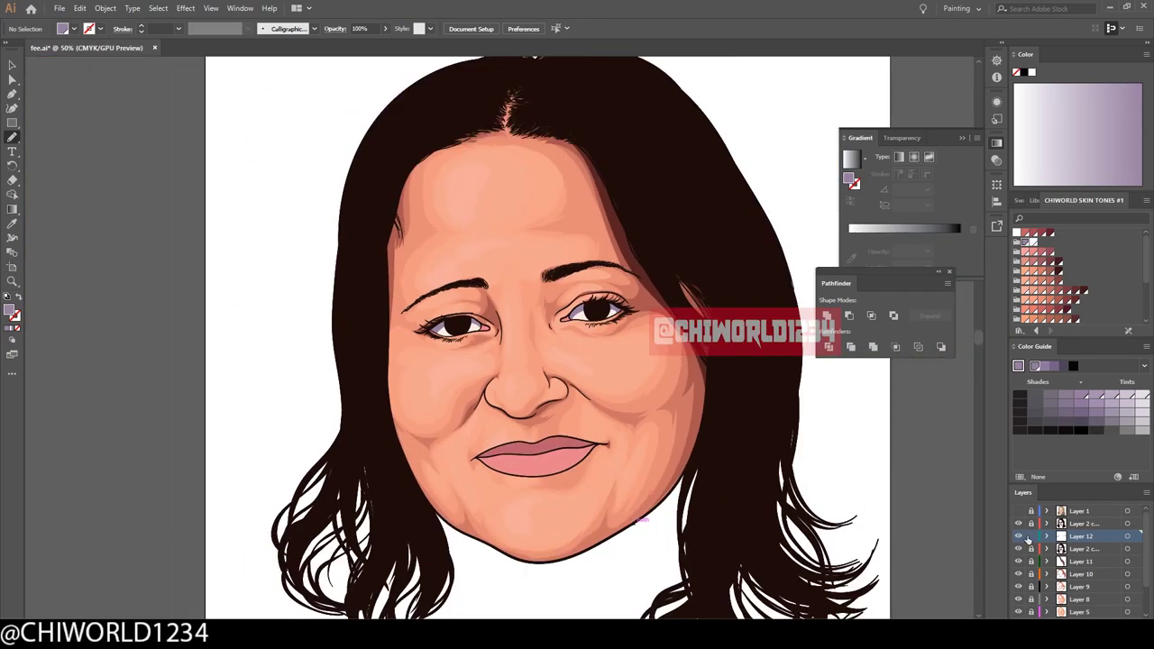
pyautogui.click(1047, 257)
pyautogui.scroll(2, 766, 425)
pyautogui.scroll(3, 731, 297)
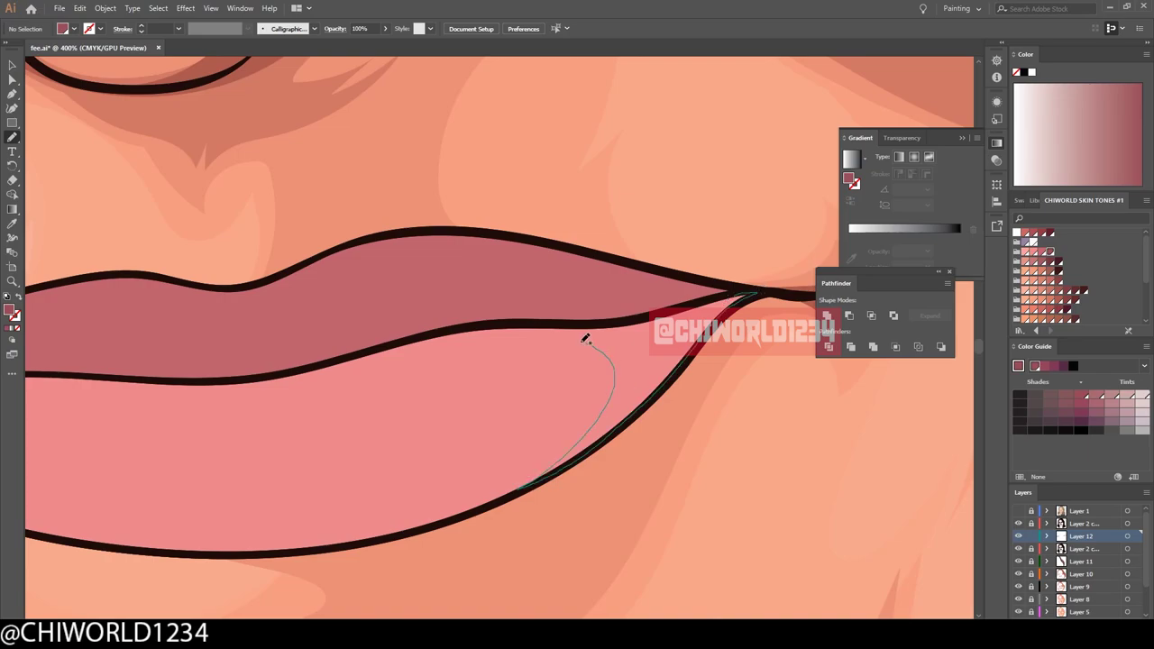
pyautogui.moveTo(420, 269); pyautogui.dragTo(420, 269)
# Shade the pink inner eye corner and add a pale pink lower-lip highlight.
pyautogui.hscroll(-5, 824, 496)
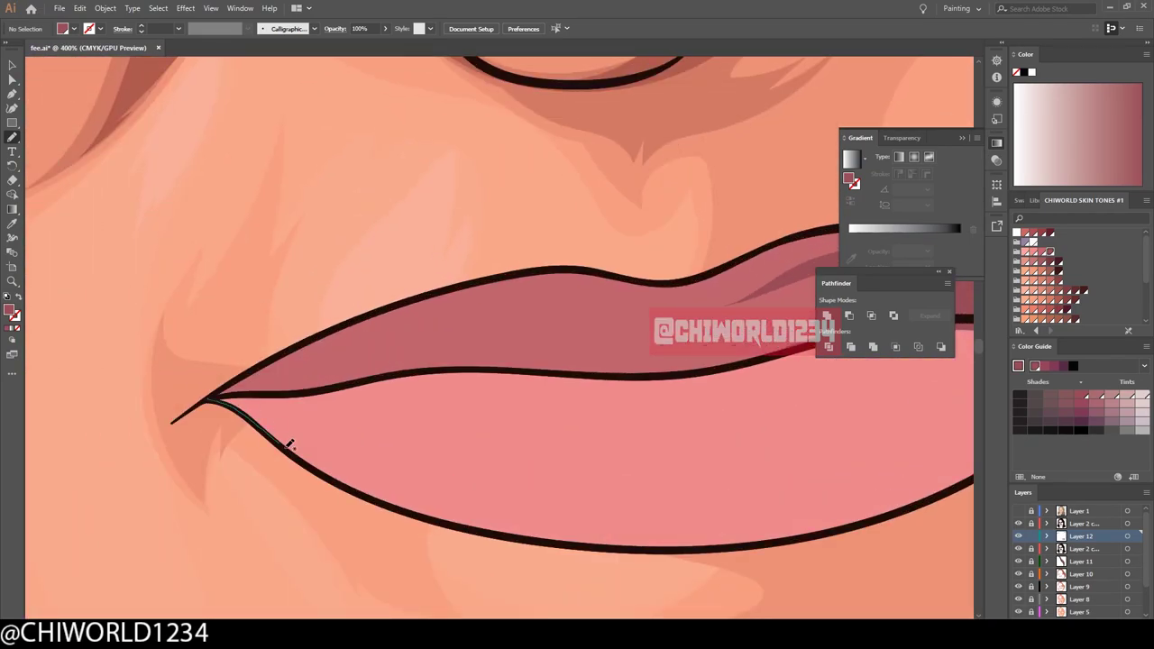
pyautogui.scroll(-5, 285, 370)
pyautogui.scroll(1, 619, 412)
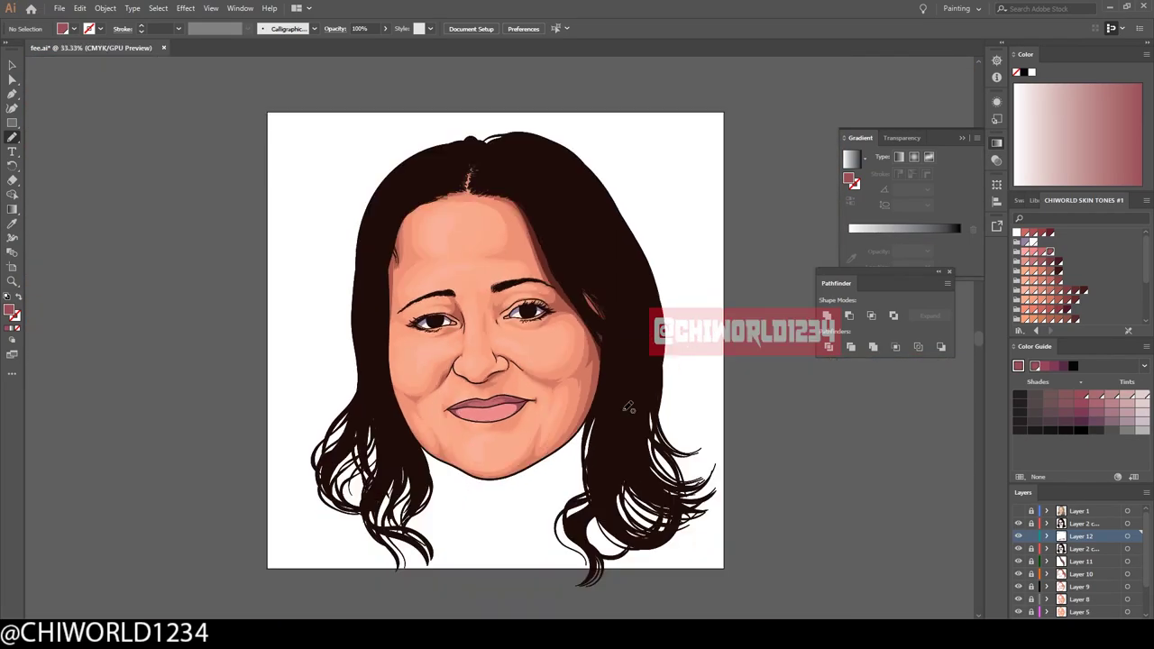
pyautogui.scroll(5, 619, 397)
pyautogui.moveTo(554, 291); pyautogui.dragTo(647, 211)
pyautogui.scroll(-2, 648, 211)
pyautogui.scroll(-1, 802, 469)
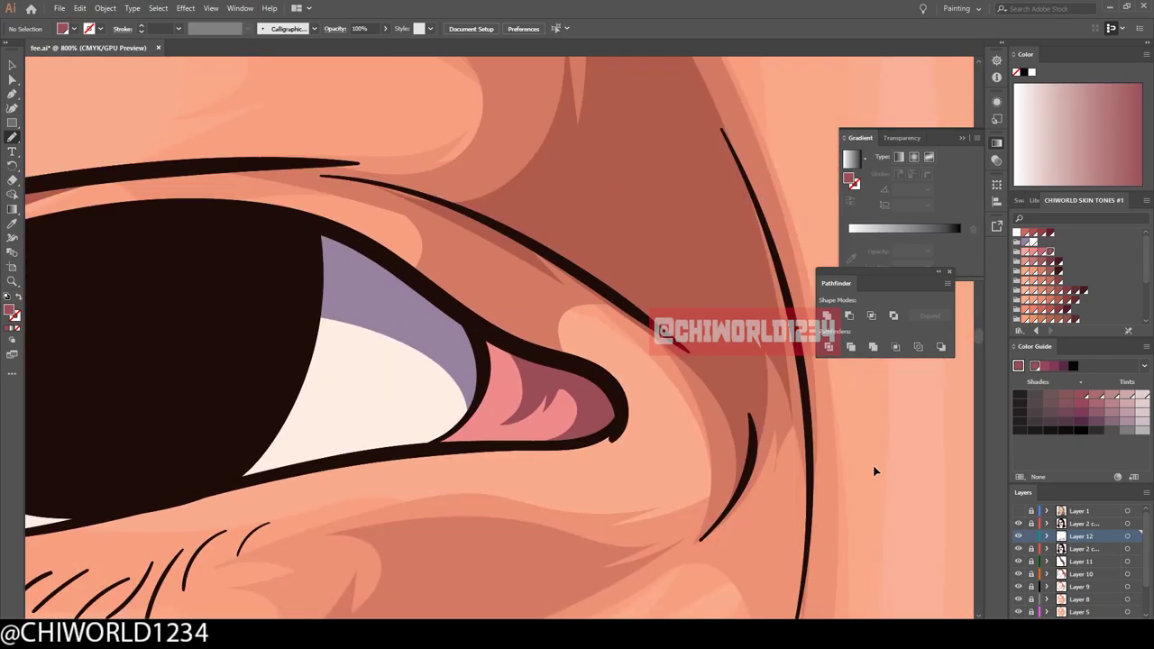
pyautogui.scroll(-3, 802, 469)
pyautogui.scroll(3, 332, 421)
pyautogui.moveTo(478, 334); pyautogui.dragTo(478, 334)
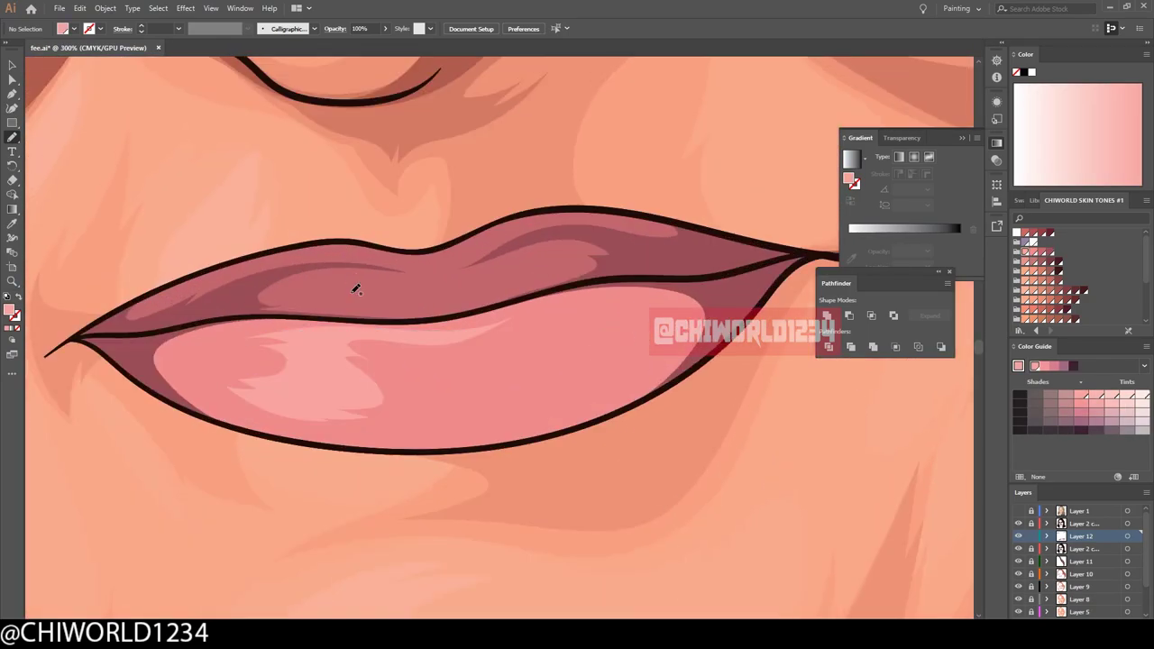
pyautogui.scroll(-5, 530, 556)
# On a new layer, choose a dark fill and paint the right iris.
pyautogui.click(1073, 512)
pyautogui.hotkey('ctrl', 'l')
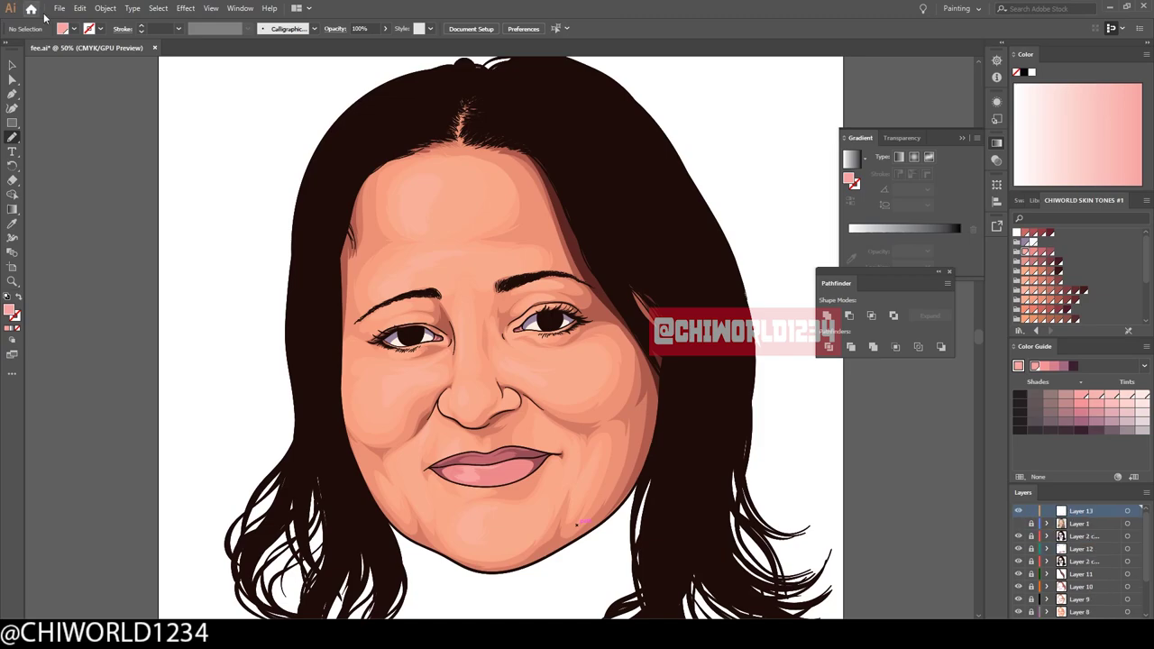
pyautogui.scroll(4, 493, 309)
pyautogui.doubleClick(11, 311)
pyautogui.click(179, 133)
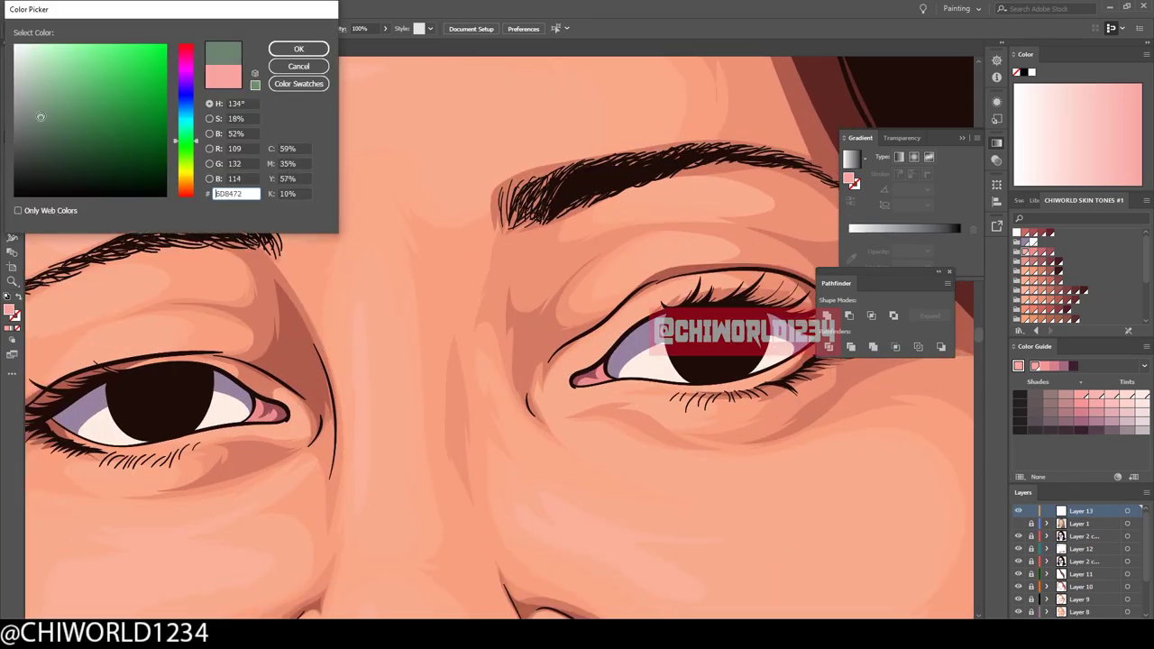
pyautogui.click(40, 152)
pyautogui.click(299, 49)
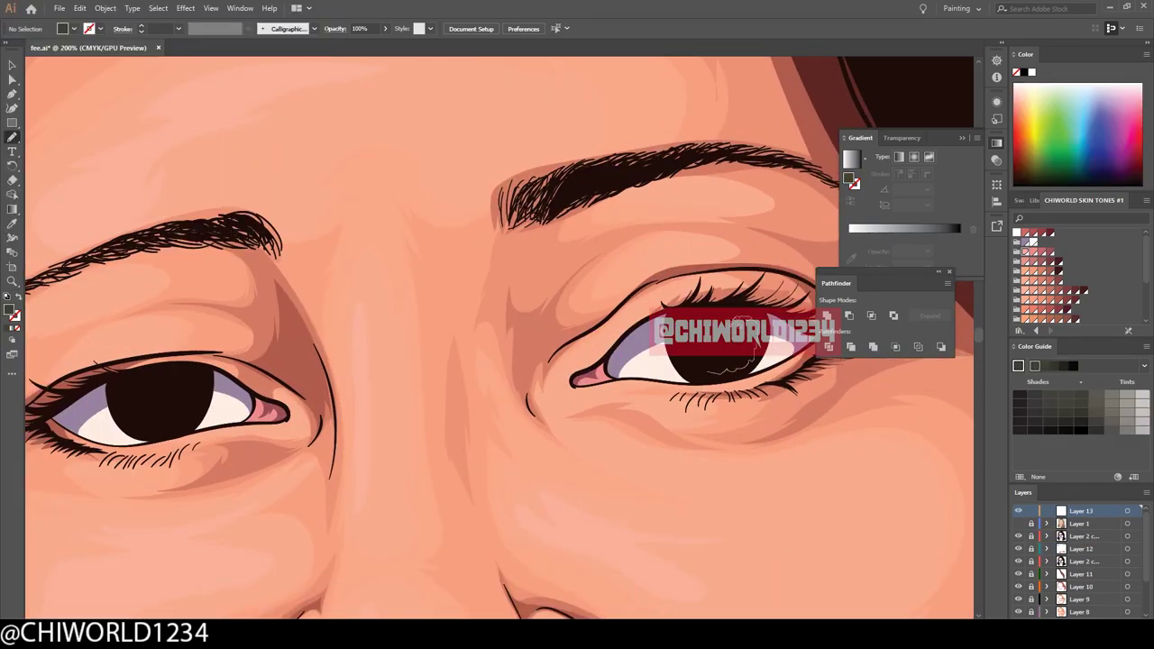
pyautogui.moveTo(750, 344); pyautogui.dragTo(713, 369)
# Paint lighter grey rings in both the right and left irises.
pyautogui.scroll(-5, 180, 370)
pyautogui.scroll(4, 403, 408)
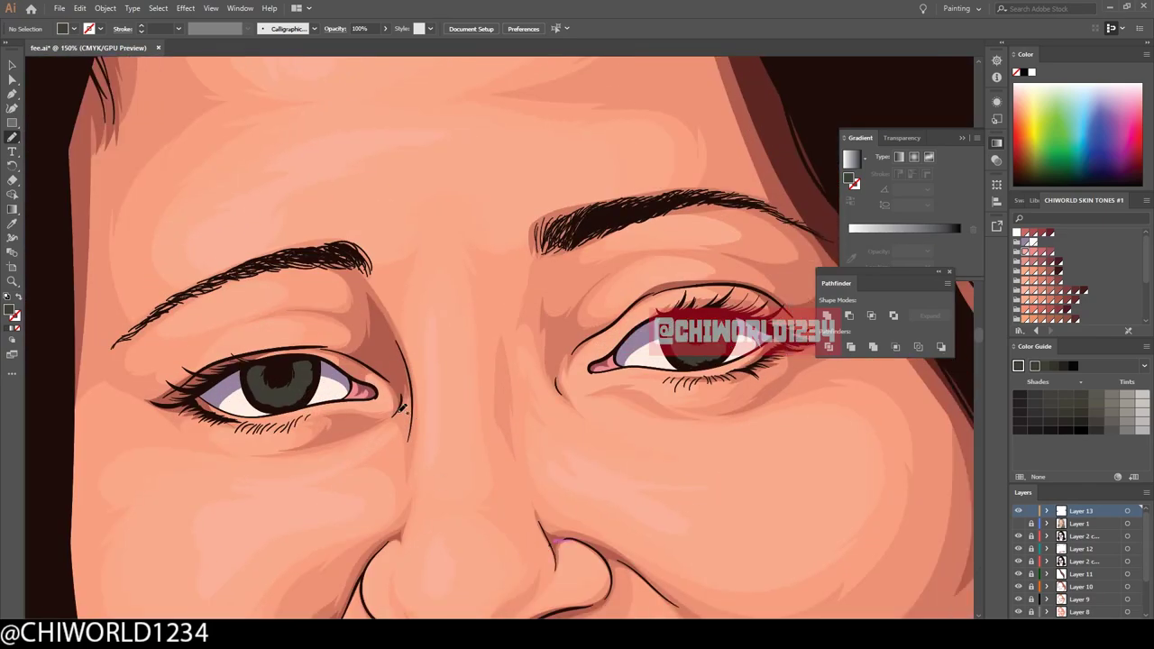
pyautogui.doubleClick(9, 310)
pyautogui.click(298, 49)
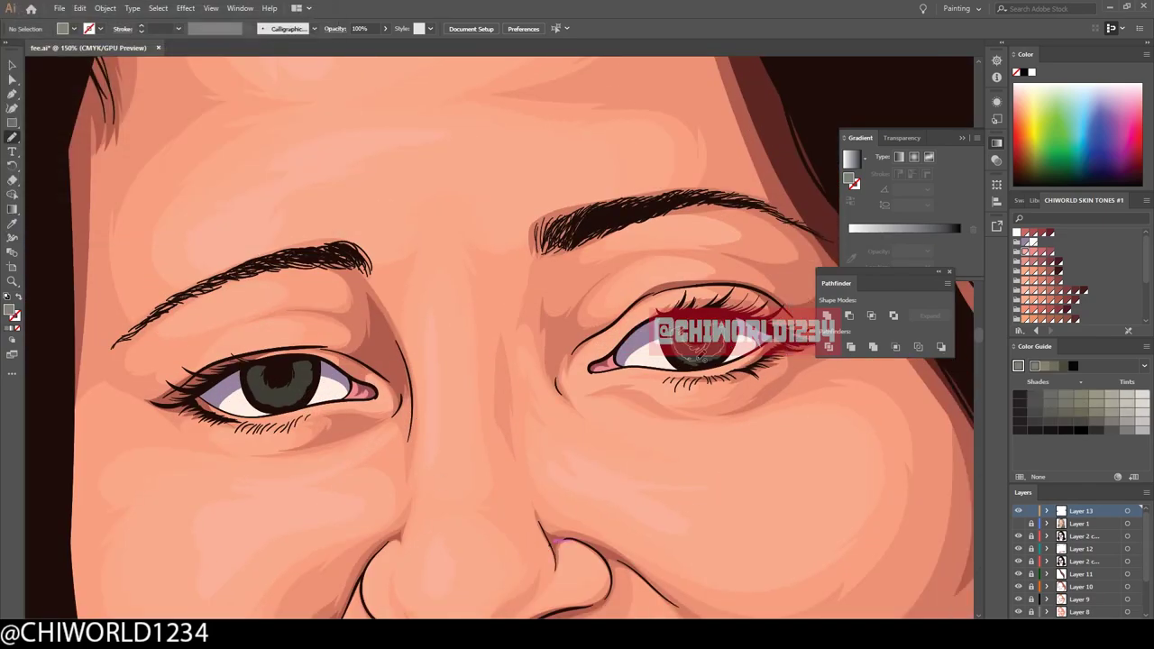
pyautogui.moveTo(695, 344); pyautogui.dragTo(716, 353)
pyautogui.moveTo(302, 375); pyautogui.dragTo(275, 383)
# Set the fill to light grey, then white, for the iris highlights.
pyautogui.scroll(-1, 592, 479)
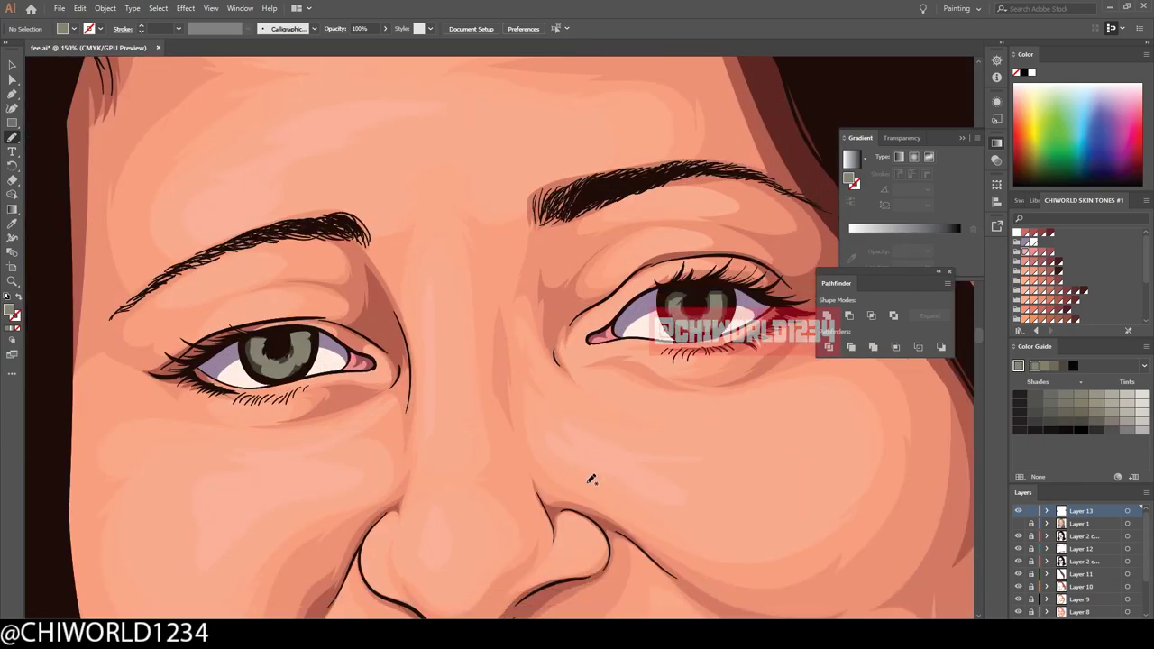
pyautogui.doubleClick(9, 309)
pyautogui.click(298, 49)
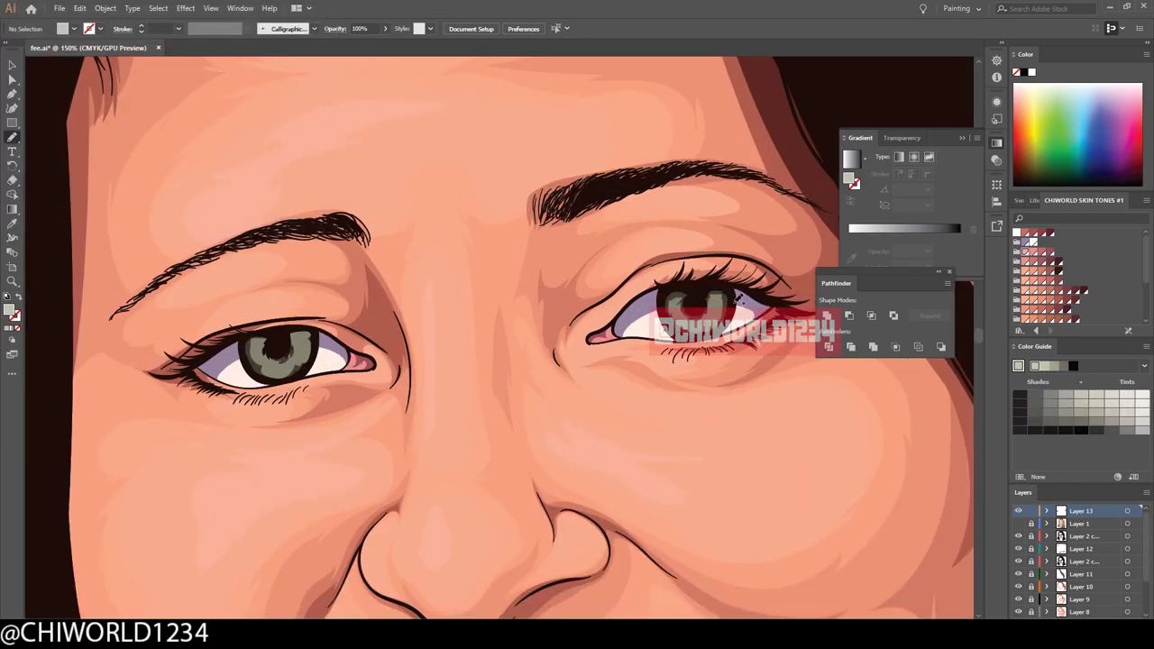
pyautogui.doubleClick(9, 309)
pyautogui.click(298, 49)
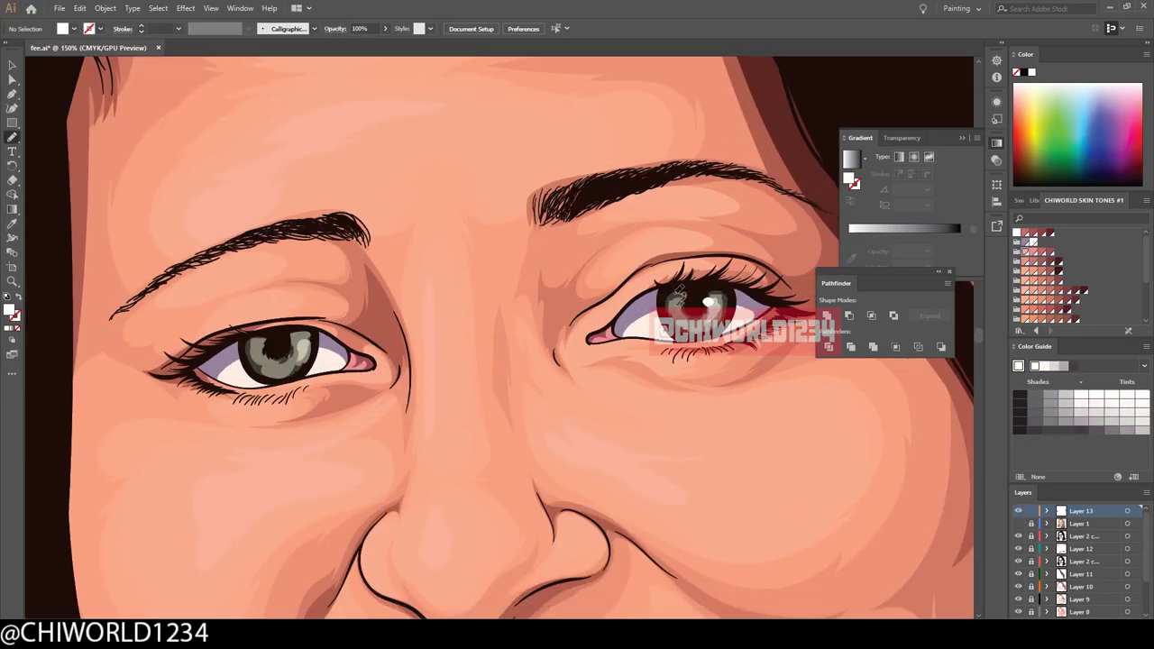
pyautogui.hotkey('ctrl', '-')
pyautogui.hotkey('ctrl', '-')
pyautogui.hotkey('ctrl', '-')
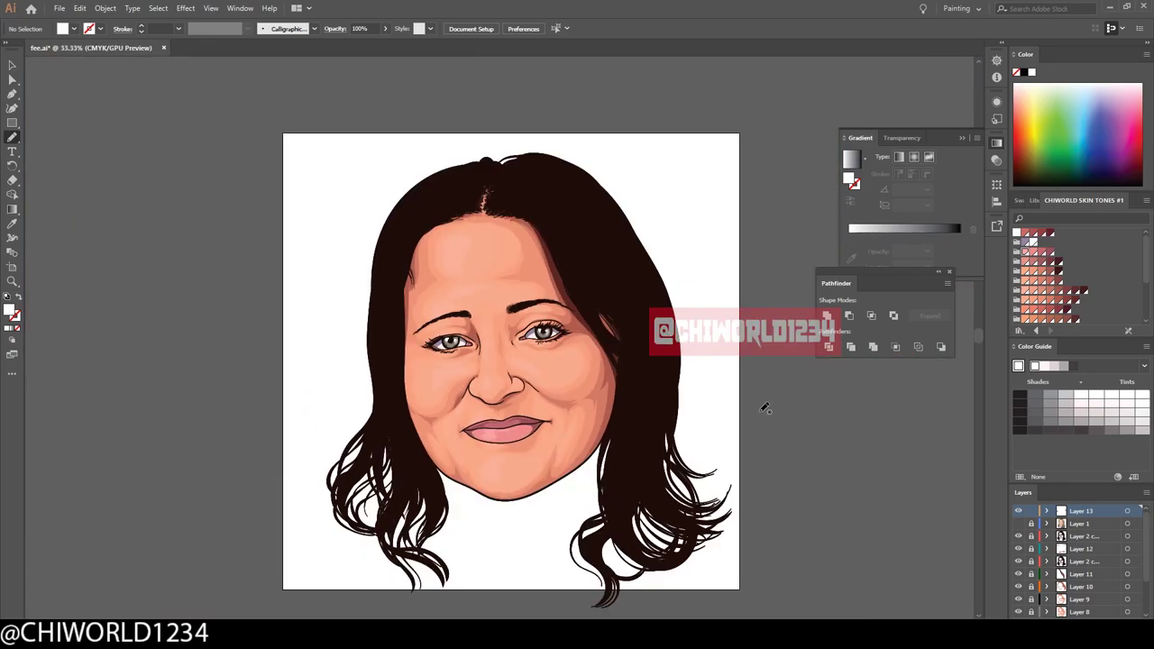
pyautogui.hotkey('ctrl', 'l')
# Load the Fades gradient library and apply its white fade gradient.
pyautogui.click(1019, 330)
pyautogui.click(1070, 239)
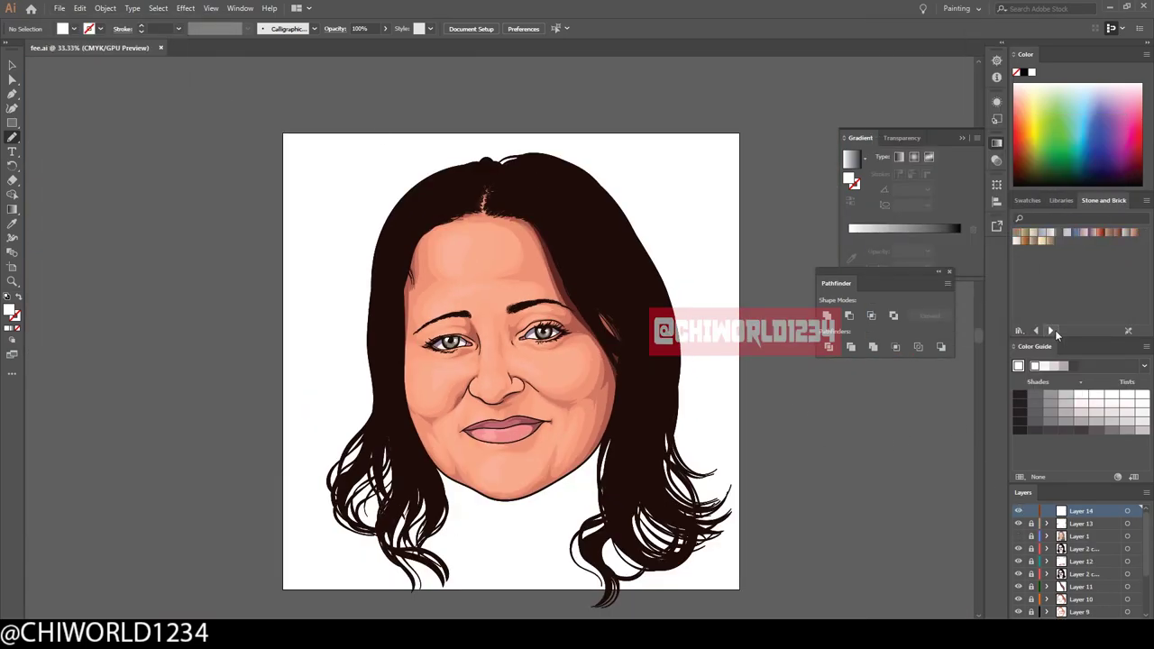
pyautogui.click(1050, 331)
pyautogui.click(1050, 331)
pyautogui.click(1050, 331)
pyautogui.click(1119, 241)
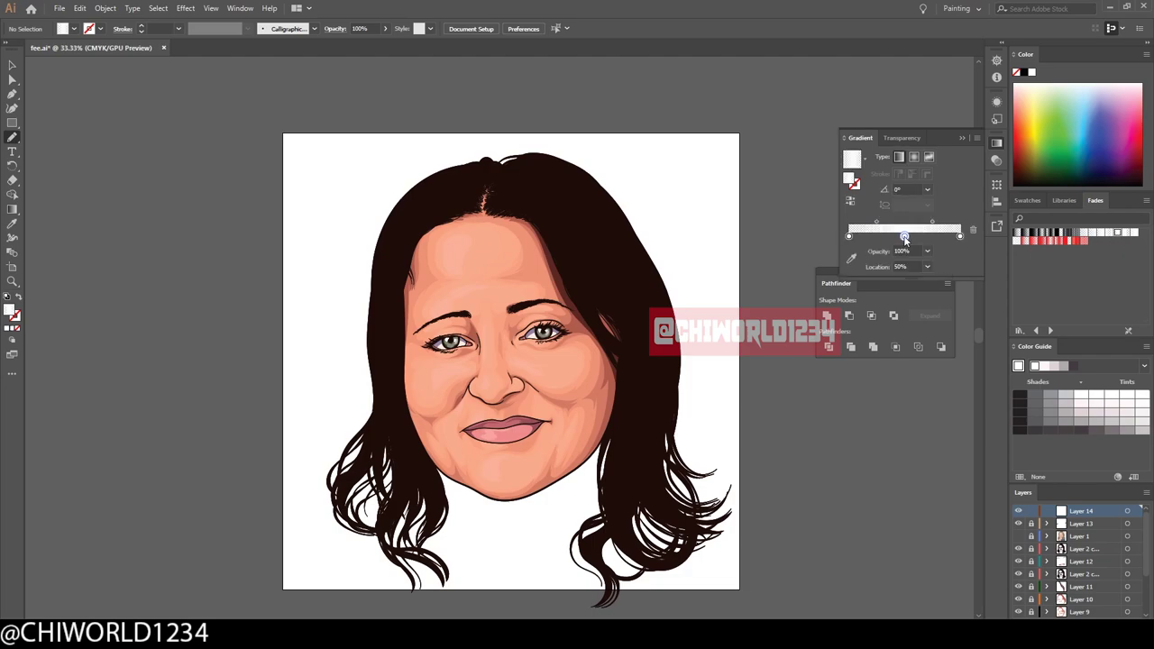
# Recolour the gradient stops: orange-brown middle, transparent dark red left, then the right.
pyautogui.doubleClick(905, 236)
pyautogui.moveTo(894, 307); pyautogui.dragTo(919, 296)
pyautogui.doubleClick(849, 236)
pyautogui.moveTo(875, 327); pyautogui.dragTo(909, 326)
pyautogui.doubleClick(959, 236)
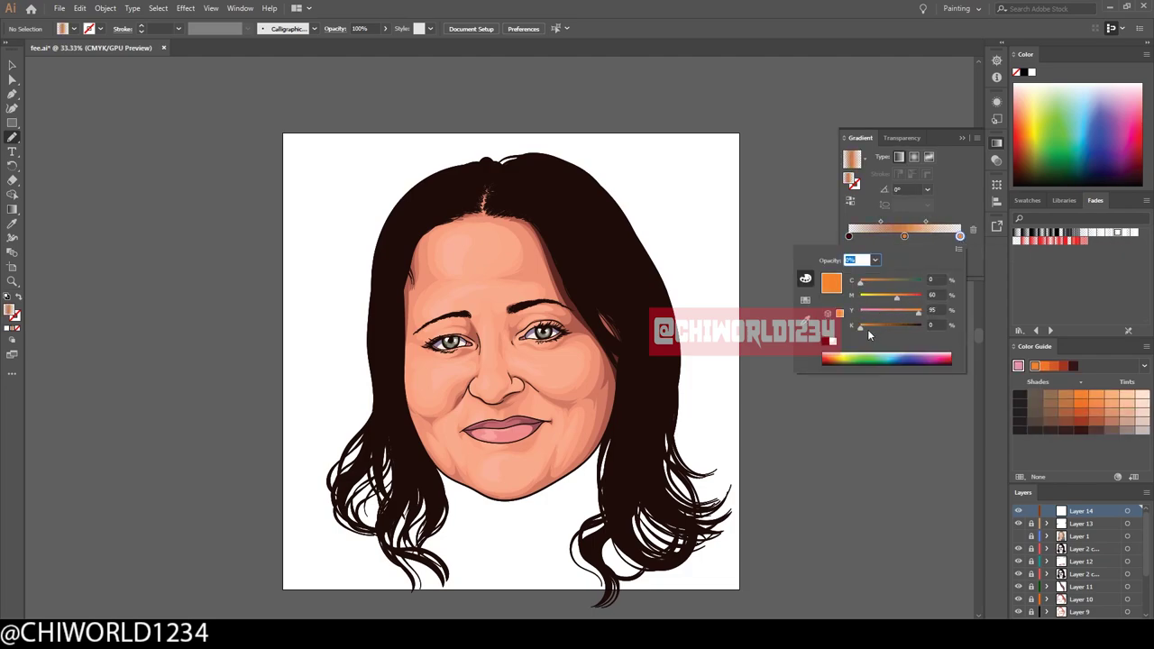
pyautogui.press('Escape')
# Paint an orange gradient highlight strand down the right hair.
pyautogui.scroll(2, 523, 278)
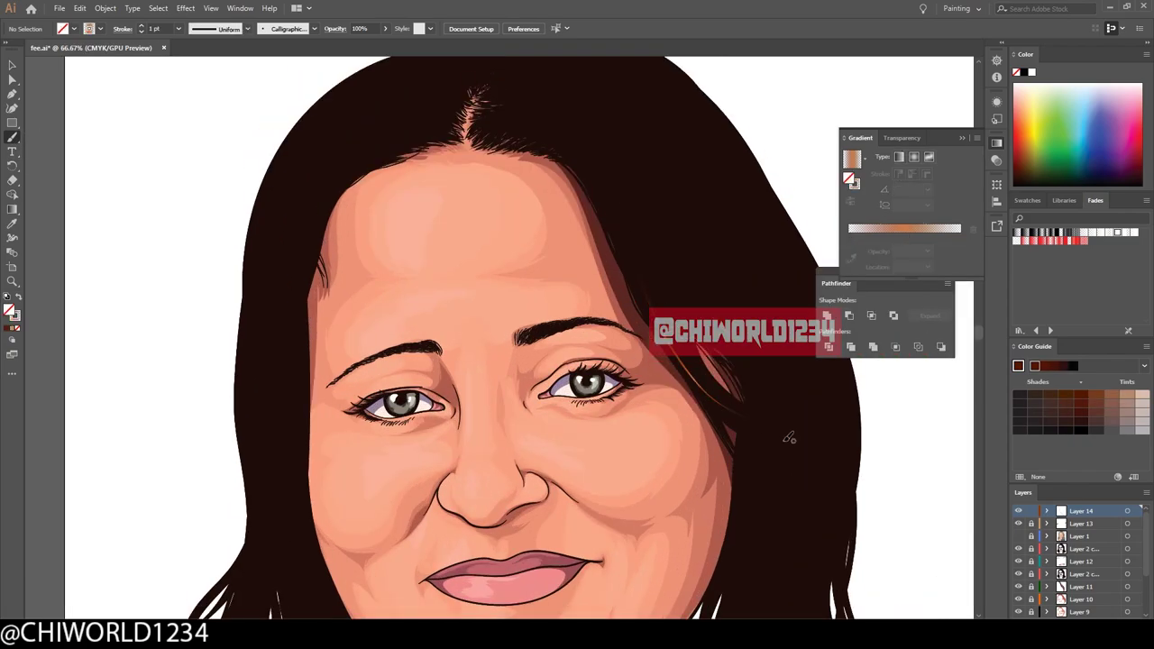
pyautogui.hscroll(2, 606, 313)
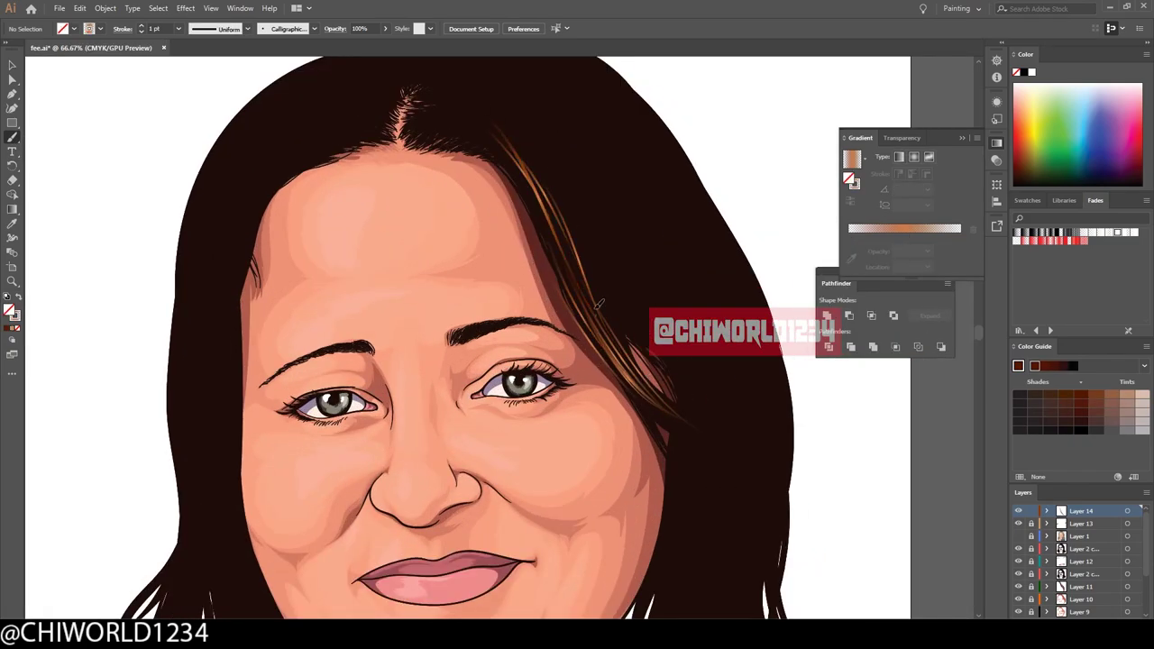
pyautogui.hotkey('ctrl', '-')
pyautogui.hotkey('ctrl', '-')
pyautogui.hotkey('ctrl', '+')
pyautogui.scroll(-3, 715, 552)
pyautogui.moveTo(663, 555); pyautogui.dragTo(609, 415)
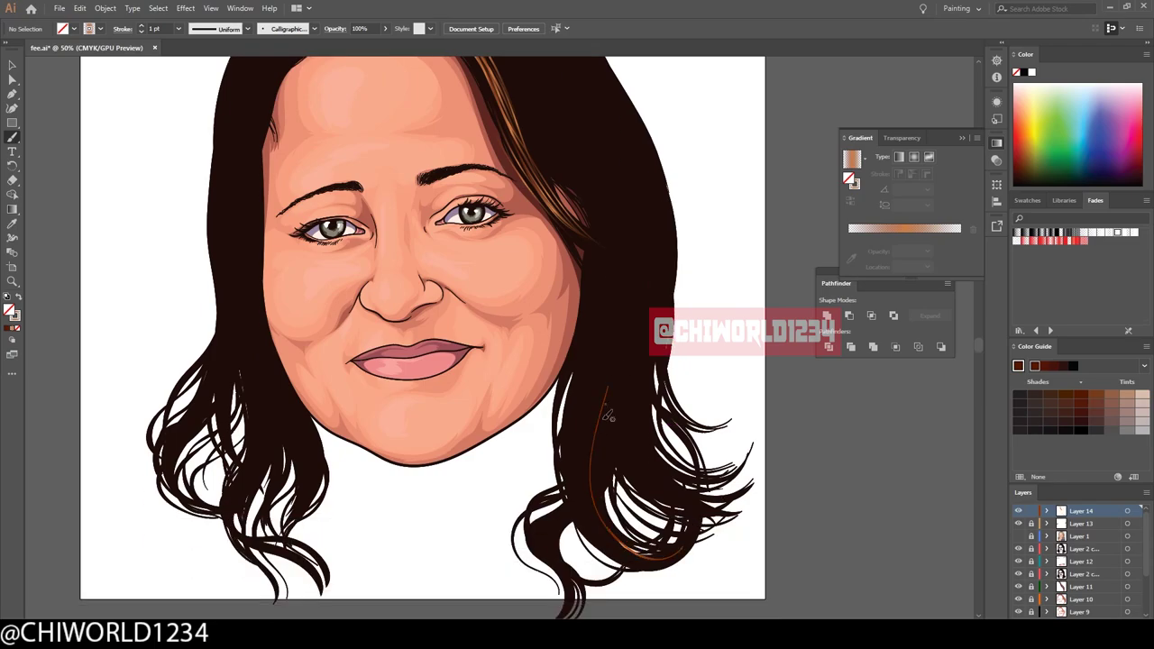
pyautogui.moveTo(625, 314); pyautogui.dragTo(586, 526)
pyautogui.scroll(1, 595, 433)
# Select the orange strand and angle its gradient along the hair.
pyautogui.press('v')
pyautogui.click(582, 468)
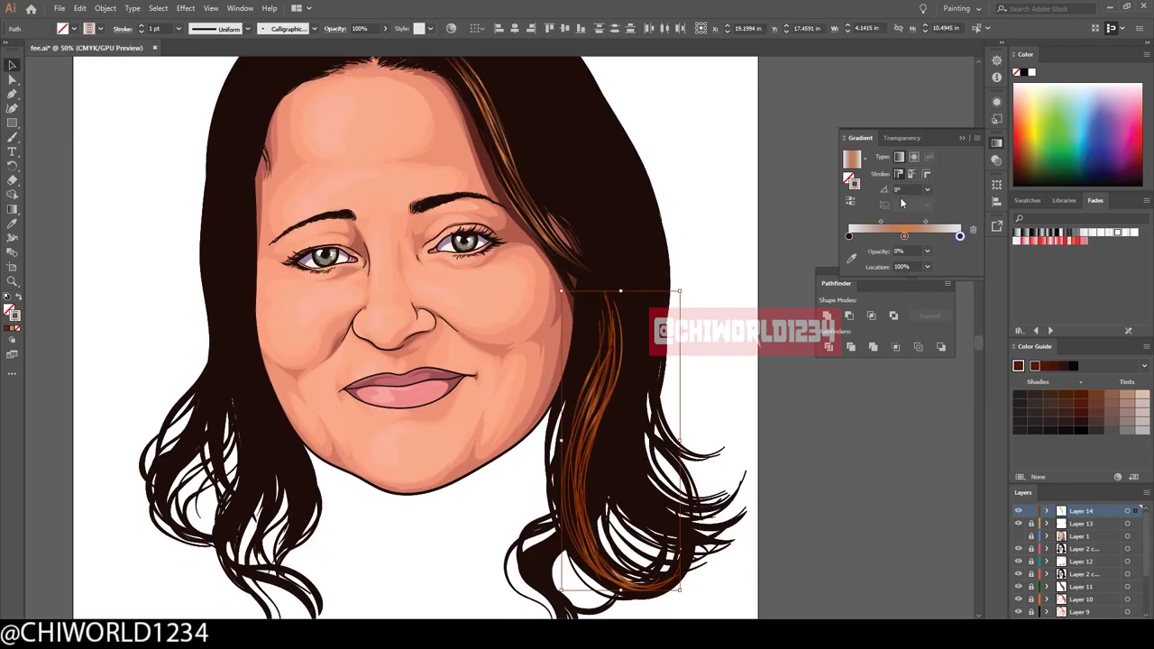
pyautogui.moveTo(815, 371); pyautogui.dragTo(858, 453)
pyautogui.scroll(-1, 858, 453)
pyautogui.press('b')
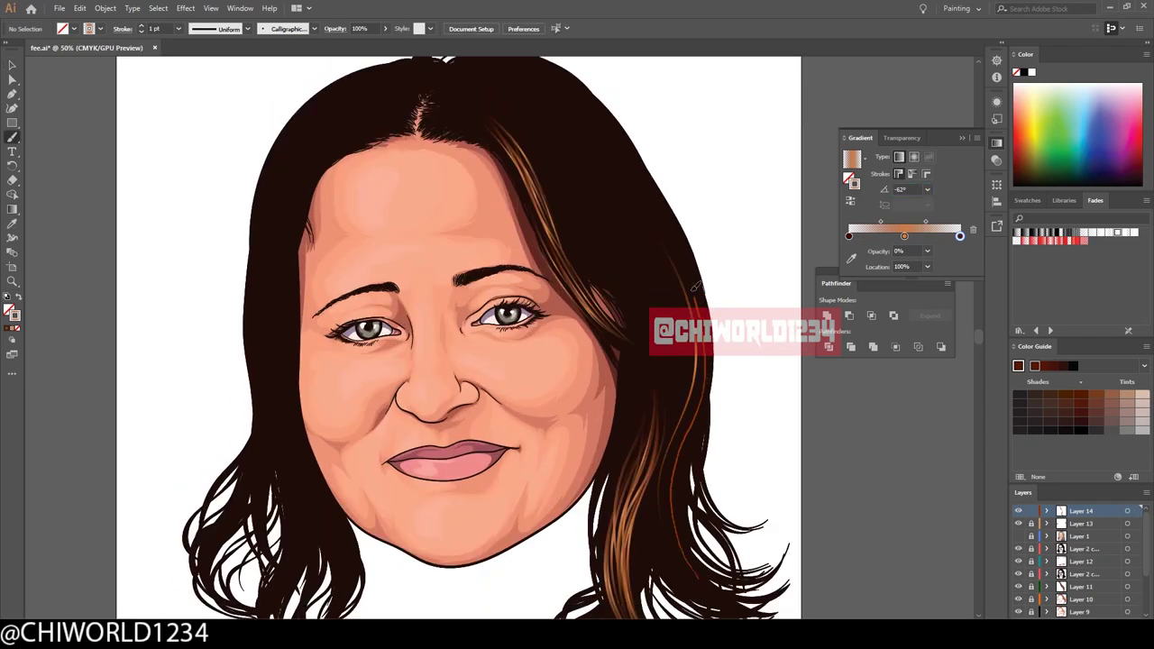
pyautogui.scroll(-2, 697, 287)
pyautogui.scroll(2, 697, 361)
pyautogui.scroll(1, 697, 485)
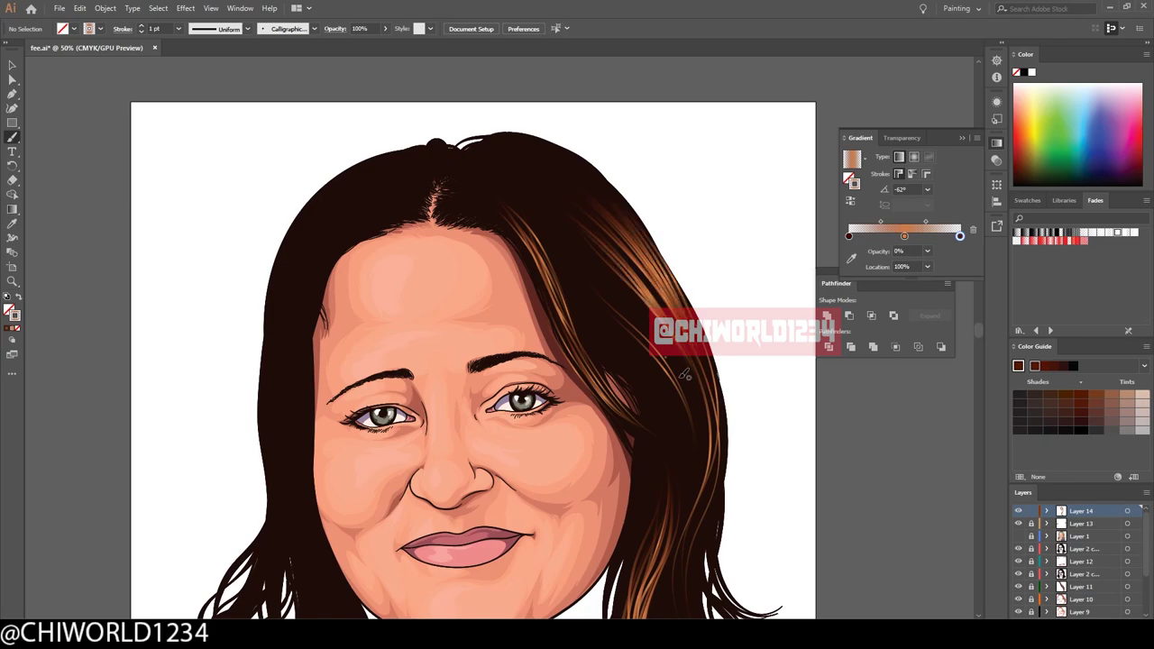
# Paint orange highlight strands through the left and lower-left hair.
pyautogui.hotkey('ctrl', '-')
pyautogui.hotkey('ctrl', '+')
pyautogui.hotkey('ctrl', '+')
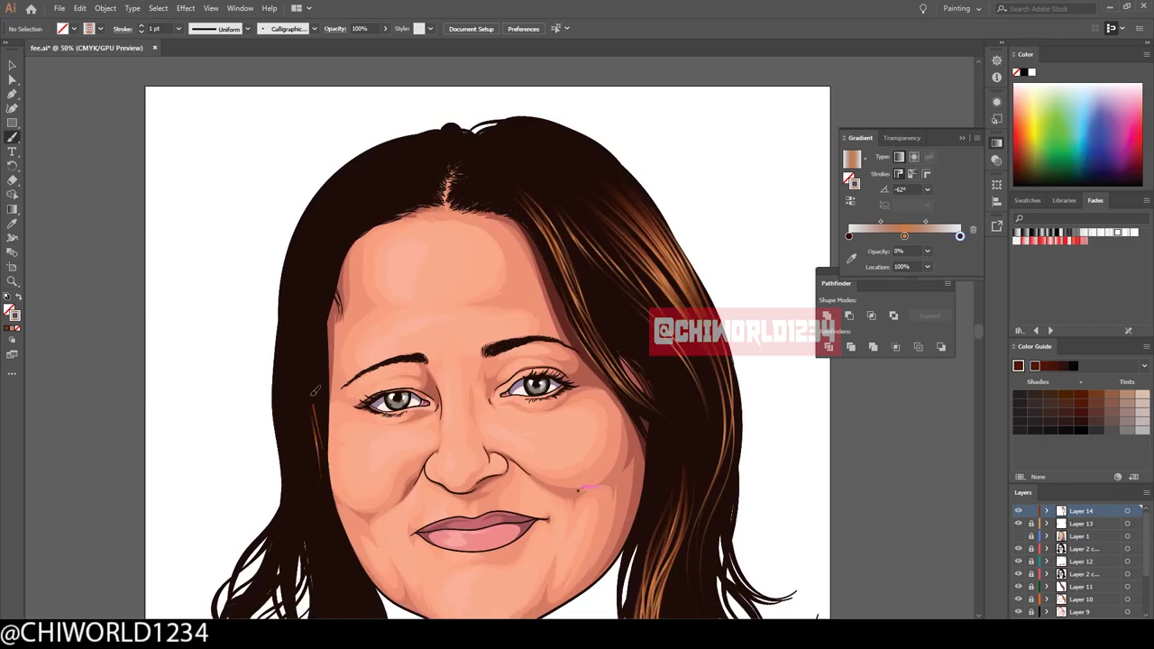
pyautogui.moveTo(315, 389); pyautogui.dragTo(287, 392)
pyautogui.scroll(-2, 566, 554)
pyautogui.scroll(2, 567, 554)
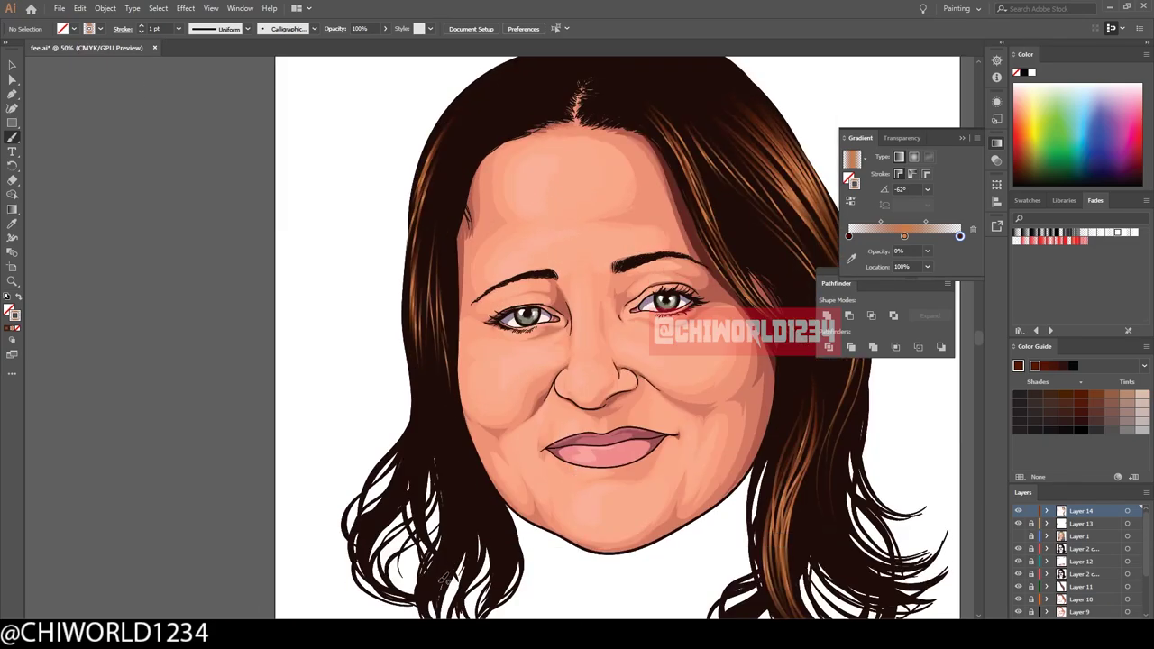
pyautogui.moveTo(447, 401); pyautogui.dragTo(468, 581)
pyautogui.scroll(-2, 506, 548)
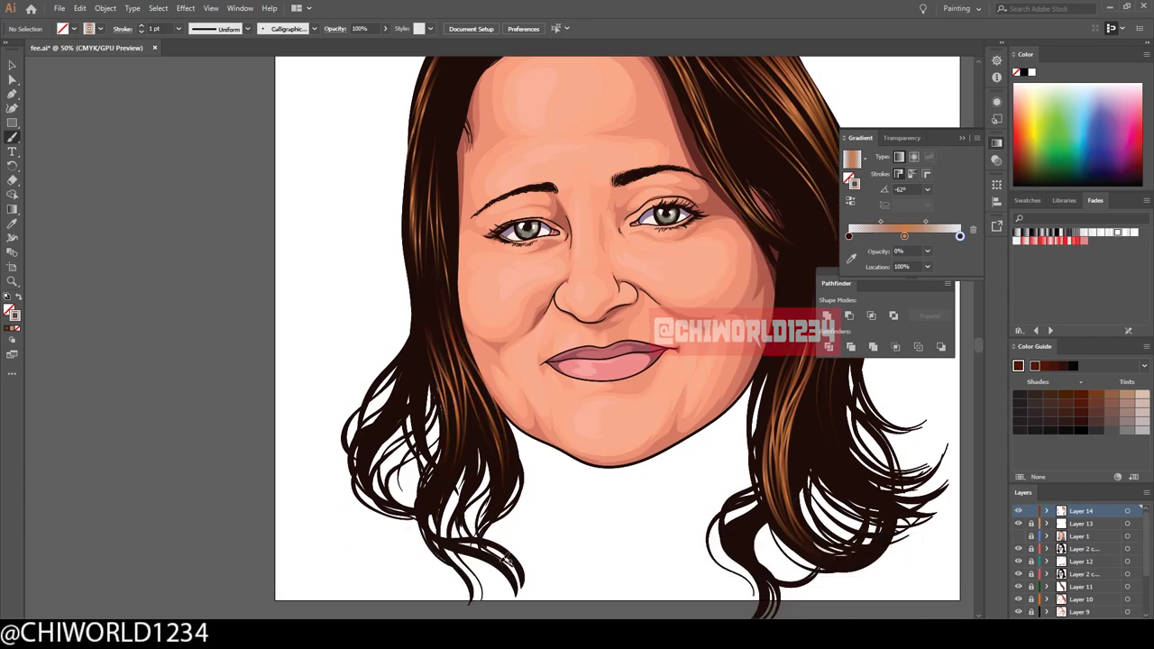
pyautogui.hscroll(3, 424, 506)
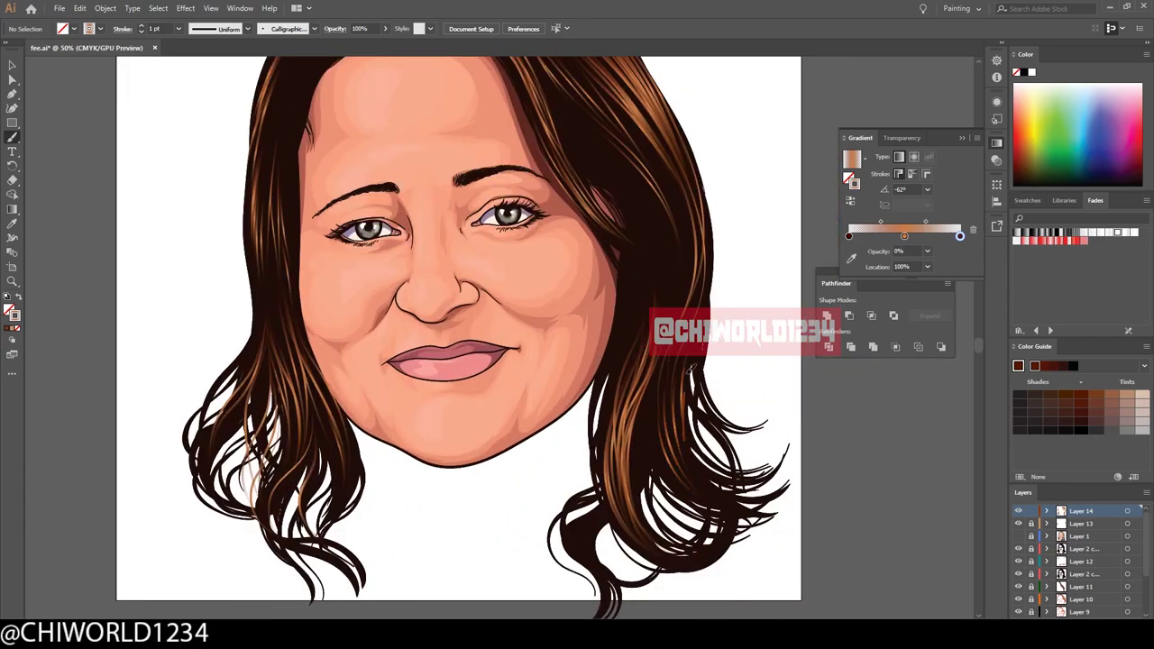
pyautogui.scroll(2, 658, 455)
pyautogui.scroll(-5, 505, 378)
pyautogui.scroll(5, 351, 478)
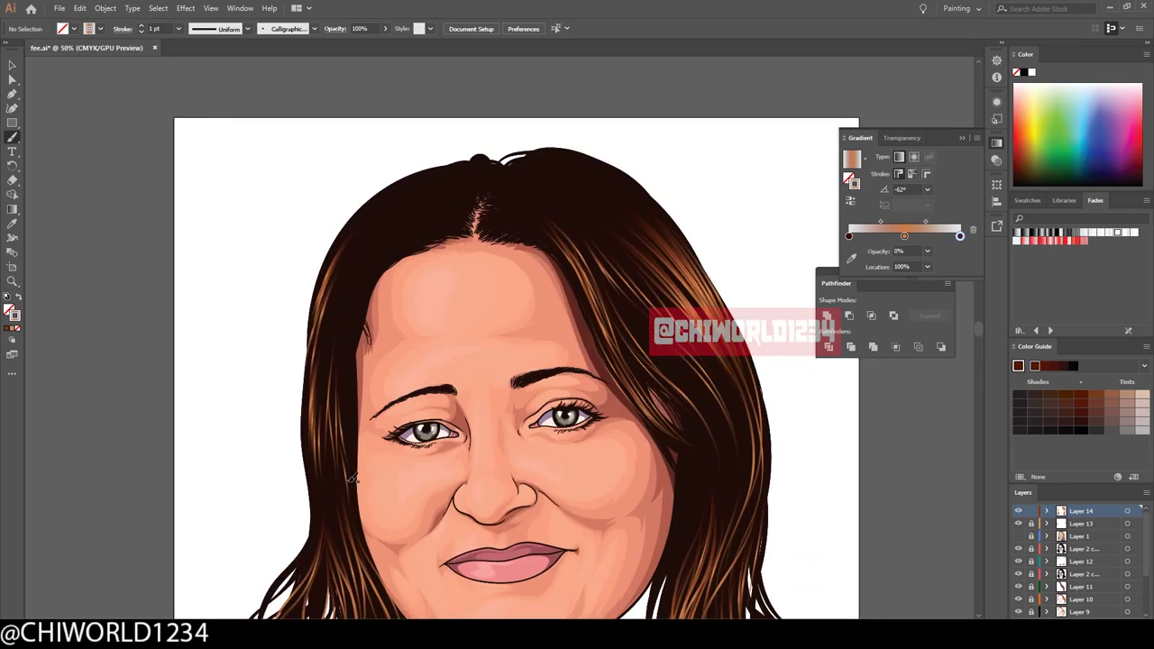
pyautogui.scroll(2, 349, 259)
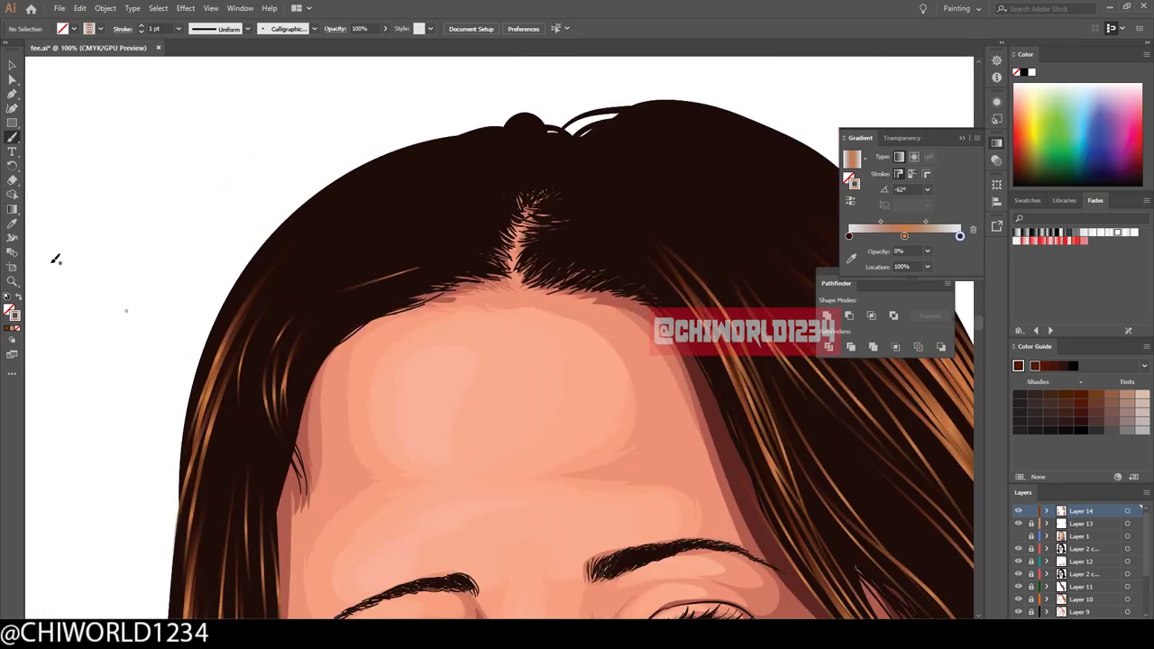
# Paint orange strands along the left hairline and set their gradient angle to -157°.
pyautogui.moveTo(261, 309); pyautogui.dragTo(478, 149)
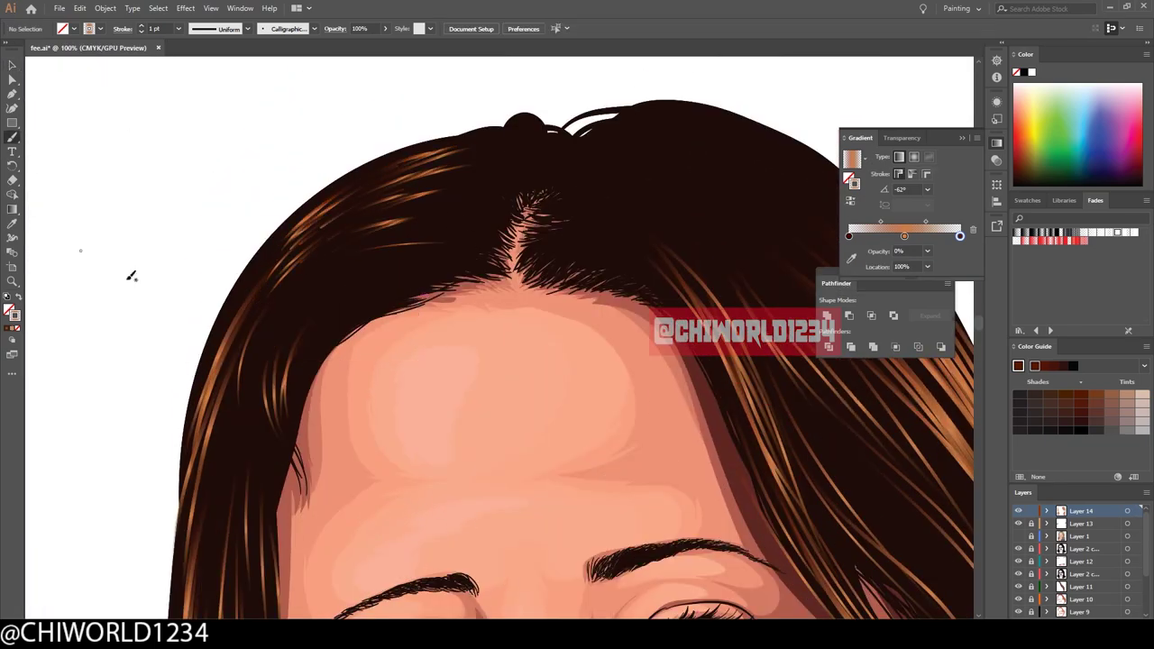
pyautogui.press('v')
pyautogui.click(902, 190)
pyautogui.write('-157')
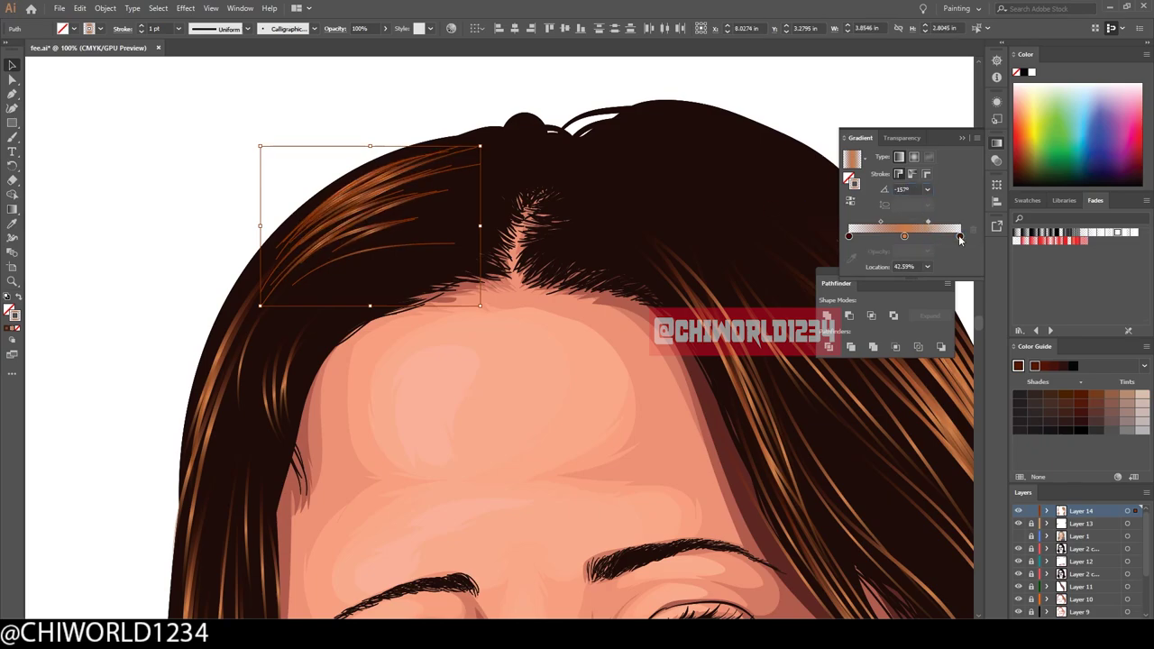
pyautogui.moveTo(849, 236)
pyautogui.mouseDown()
pyautogui.moveTo(947, 236)
pyautogui.moveTo(865, 236)
pyautogui.mouseUp()
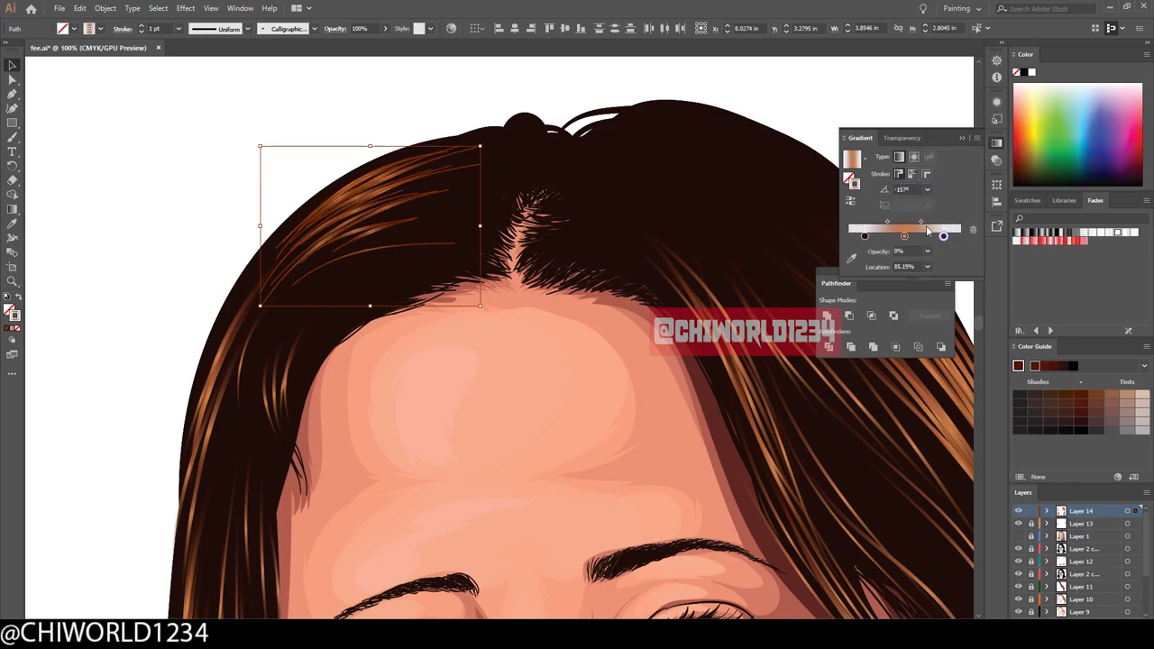
# Adjust the gradient midpoint on the hairline strands.
pyautogui.hotkey('ctrl', '0')
pyautogui.hotkey('ctrl', '+')
pyautogui.hotkey('ctrl', '+')
pyautogui.hotkey('ctrl', '+')
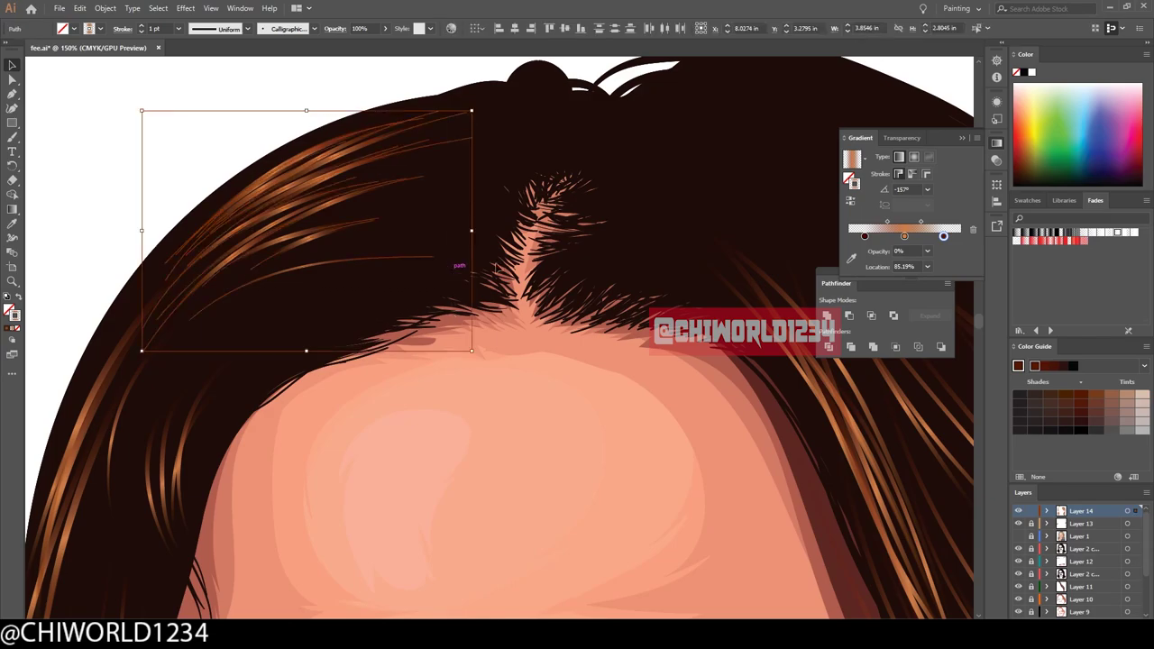
pyautogui.click(889, 223)
pyautogui.hotkey('ctrl', '0')
pyautogui.hotkey('ctrl', '+')
# Move the right gradient stop to the end and review the whole portrait.
pyautogui.hotkey('ctrl', 'shift', 'a')
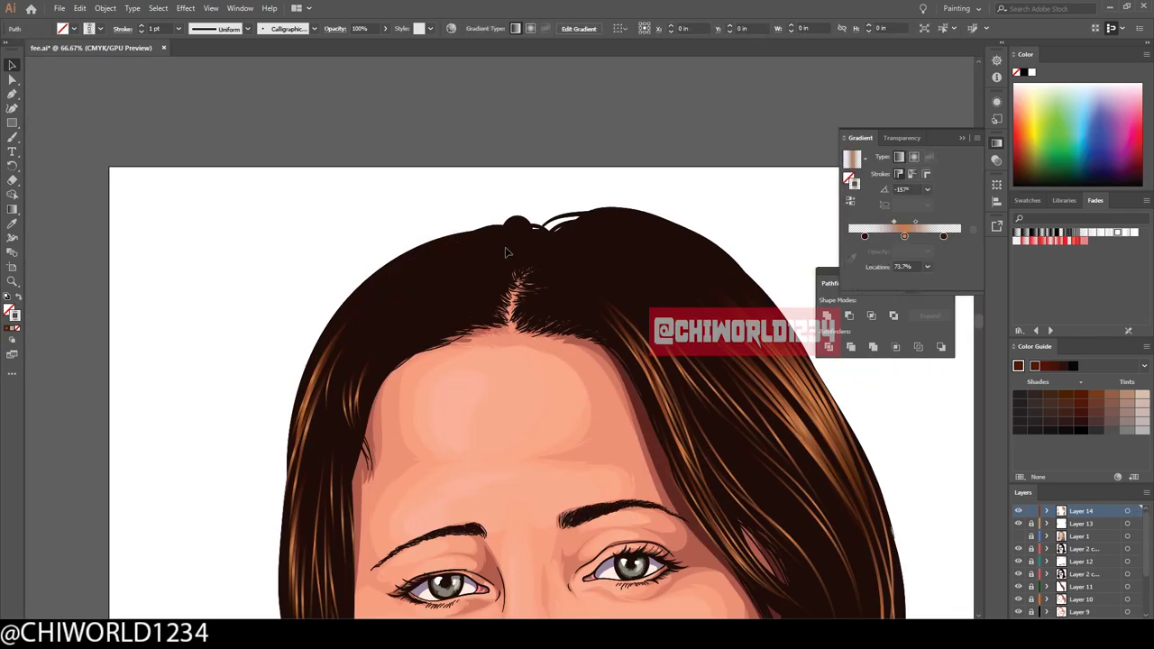
pyautogui.press('b')
pyautogui.hotkey('ctrl', '0')
pyautogui.hotkey('ctrl', '+')
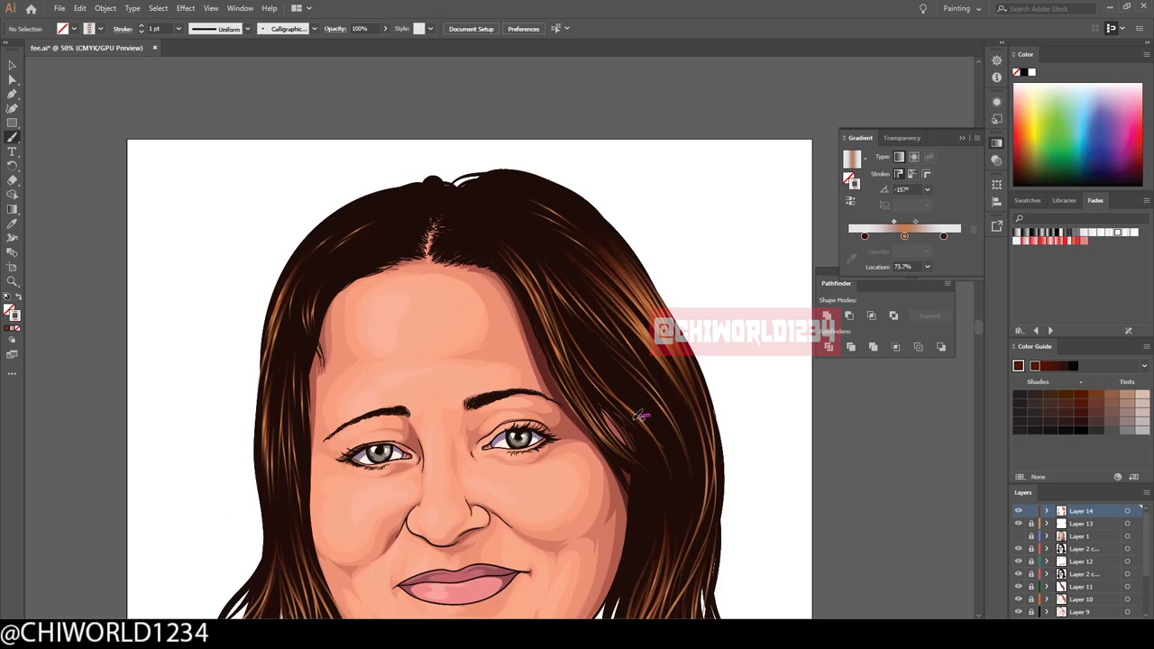
pyautogui.moveTo(943, 235); pyautogui.dragTo(961, 236)
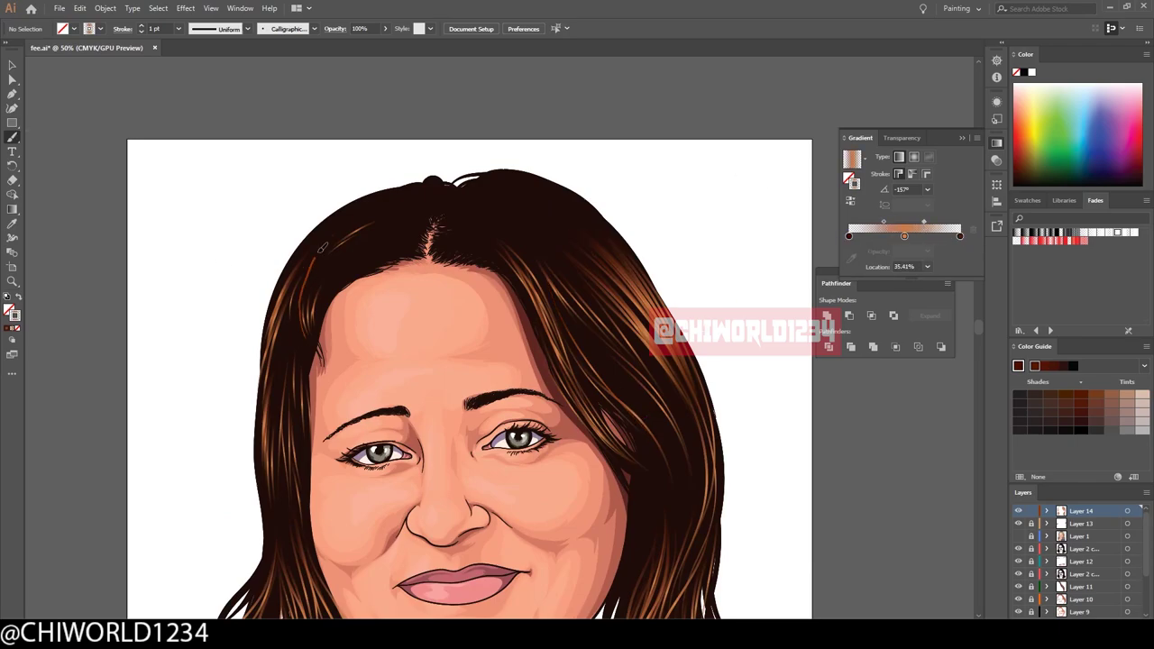
pyautogui.hotkey('ctrl', '0')
pyautogui.hotkey('ctrl', '+')
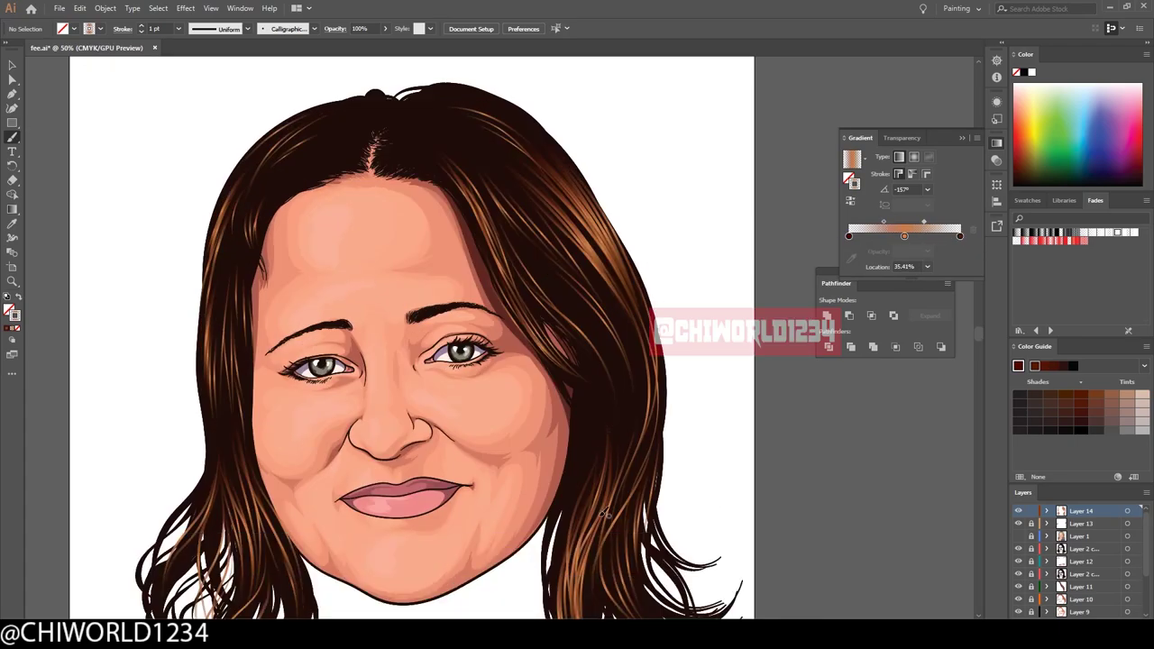
pyautogui.scroll(1, 588, 258)
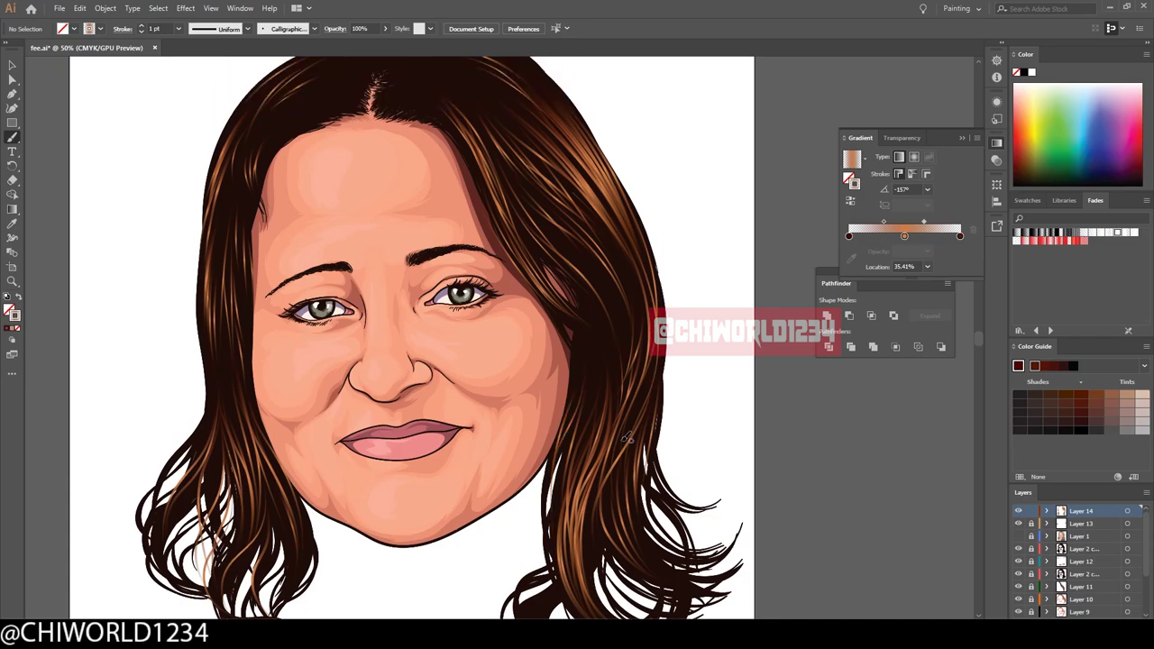
pyautogui.hscroll(-2, 764, 574)
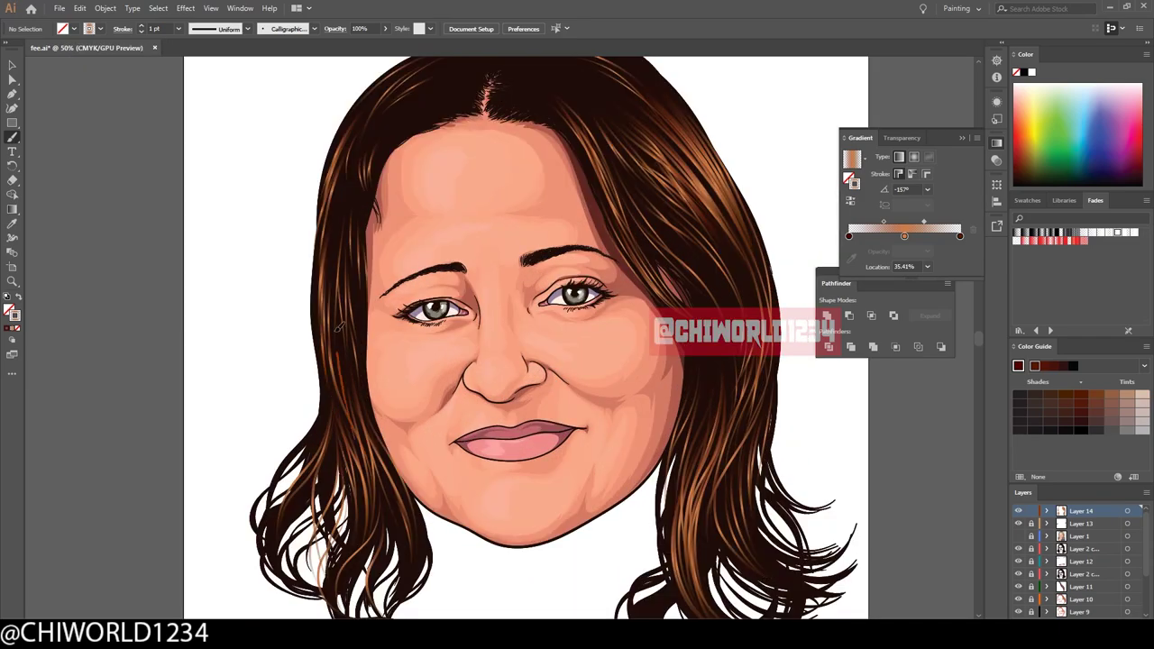
pyautogui.hotkey('ctrl', '-')
pyautogui.hotkey('ctrl', '-')
pyautogui.hotkey('ctrl', '+')
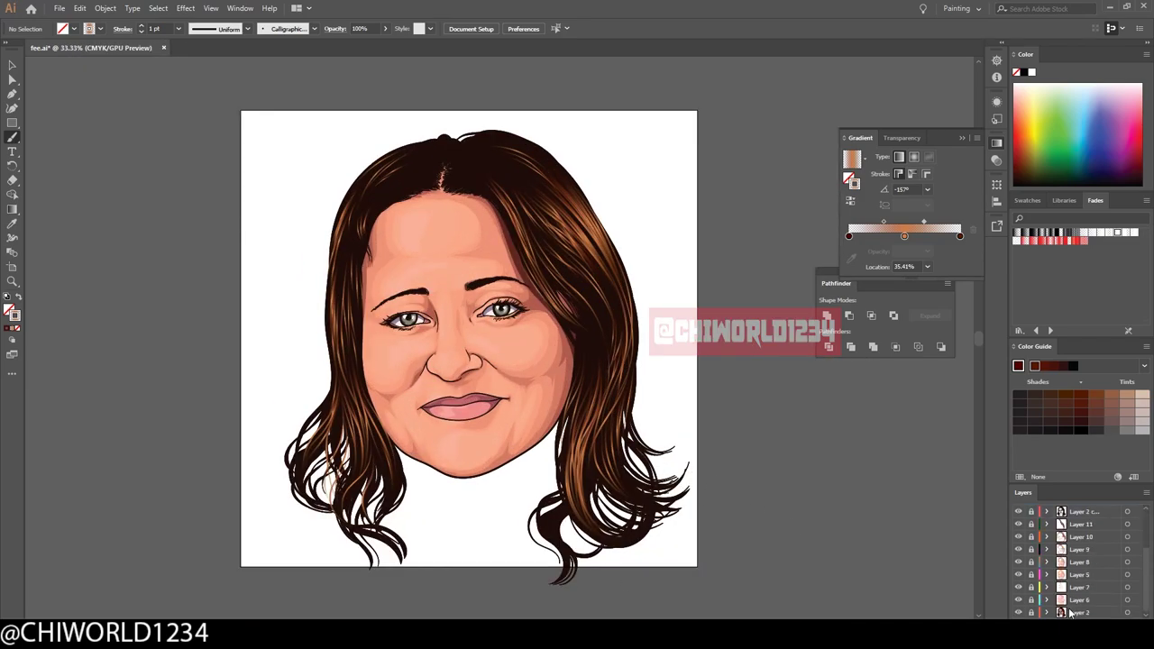
# Create Layer 15 and set the fill to near-black in the Color Picker.
pyautogui.scroll(-3, 1074, 559)
pyautogui.click(1081, 430)
pyautogui.doubleClick(12, 311)
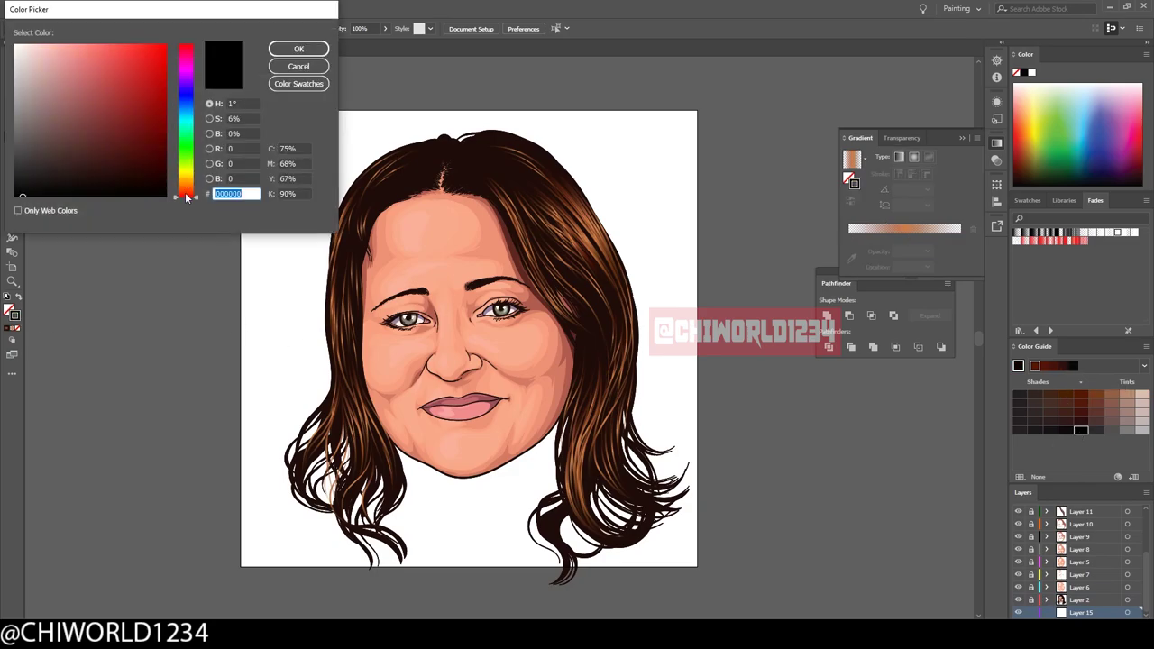
pyautogui.click(298, 49)
pyautogui.scroll(2, 491, 482)
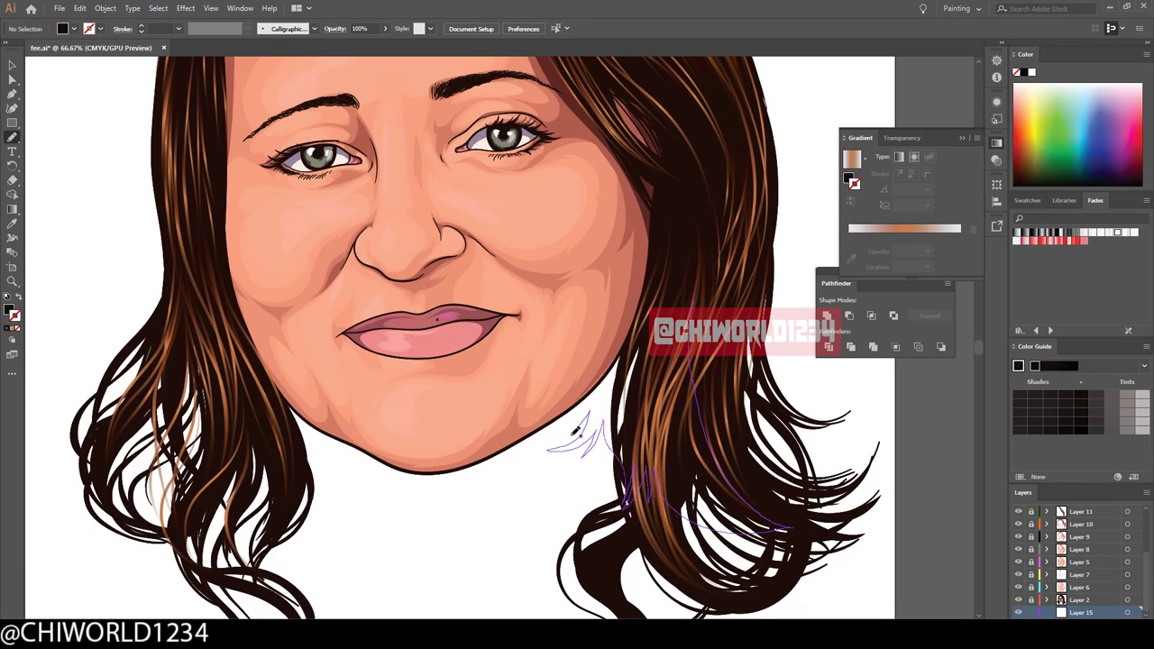
pyautogui.hotkey('ctrl', '-')
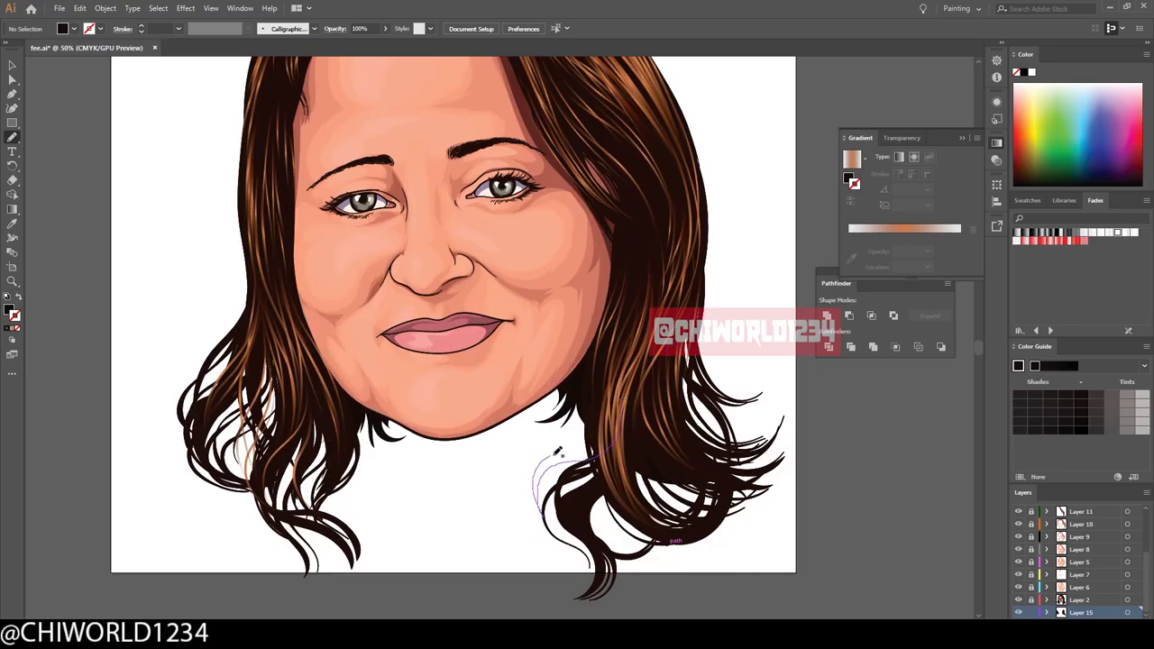